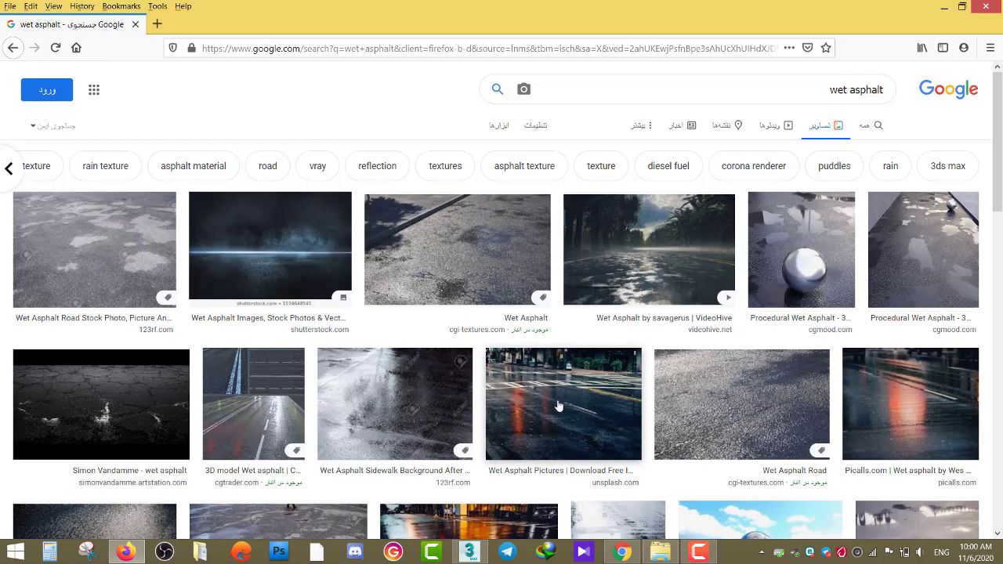
# - Preview the VideoHive, Procedural and 123RF wet asphalt image results
pyautogui.click(637, 250)
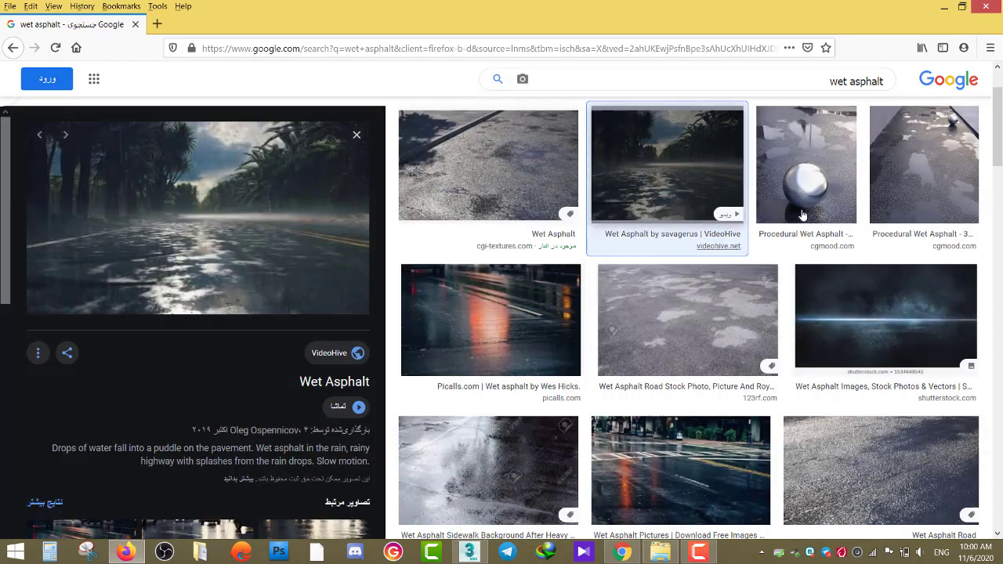
pyautogui.click(909, 145)
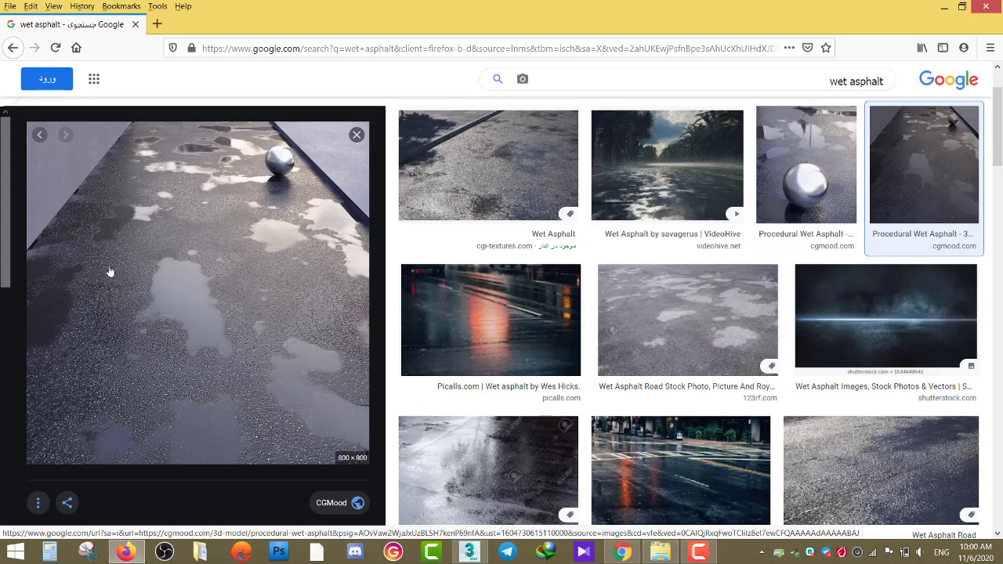
pyautogui.click(664, 324)
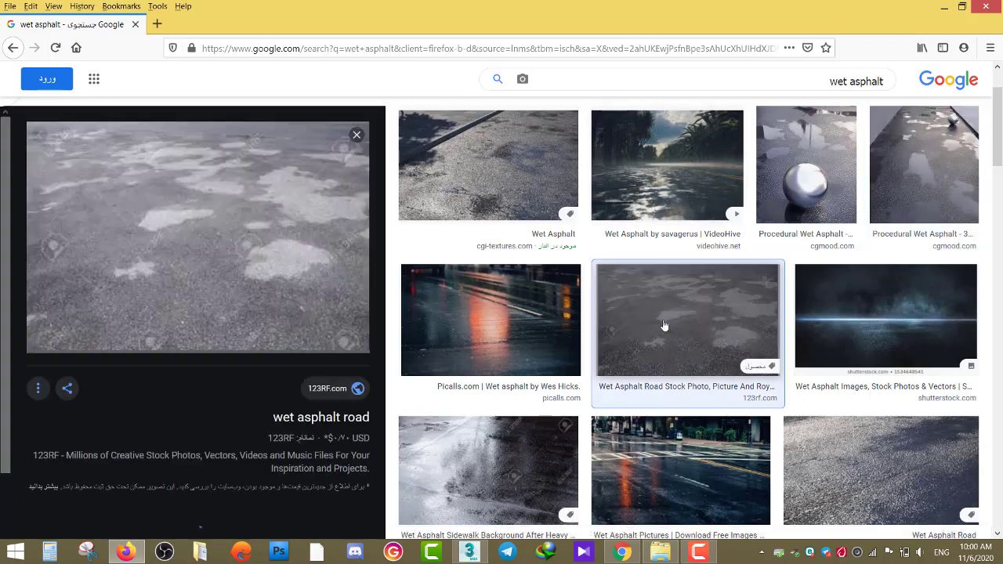
# - Preview the Lightweight Wet Asphalt Shader reference, then return to the 3ds Max scene
pyautogui.scroll(-3, 596, 361)
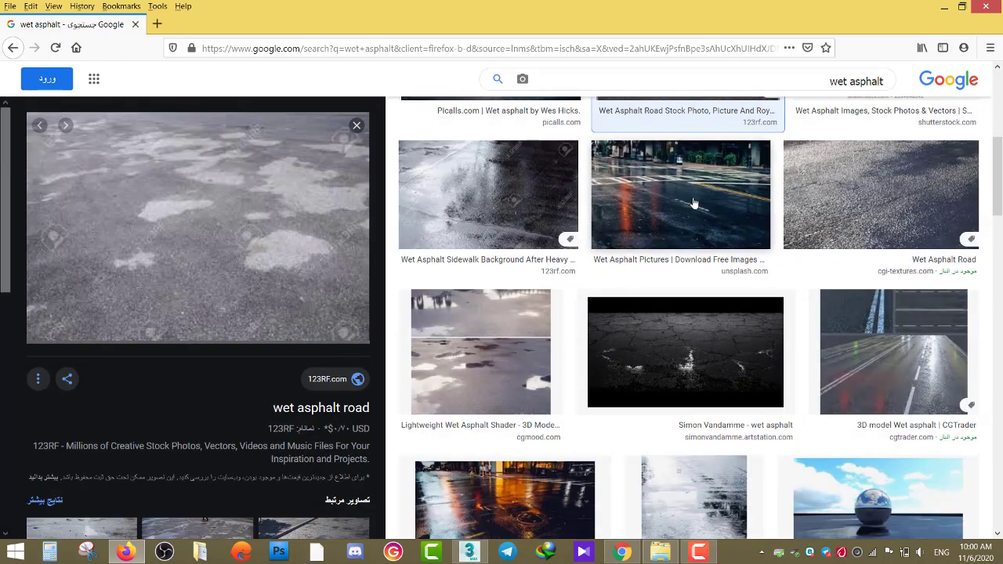
pyautogui.scroll(-2, 674, 337)
pyautogui.click(454, 220)
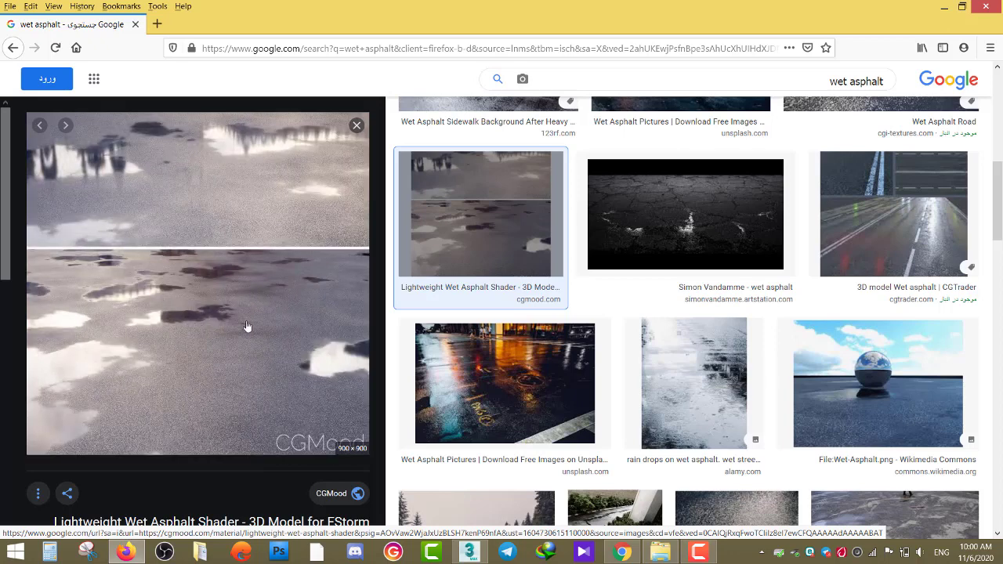
pyautogui.moveTo(469, 553)
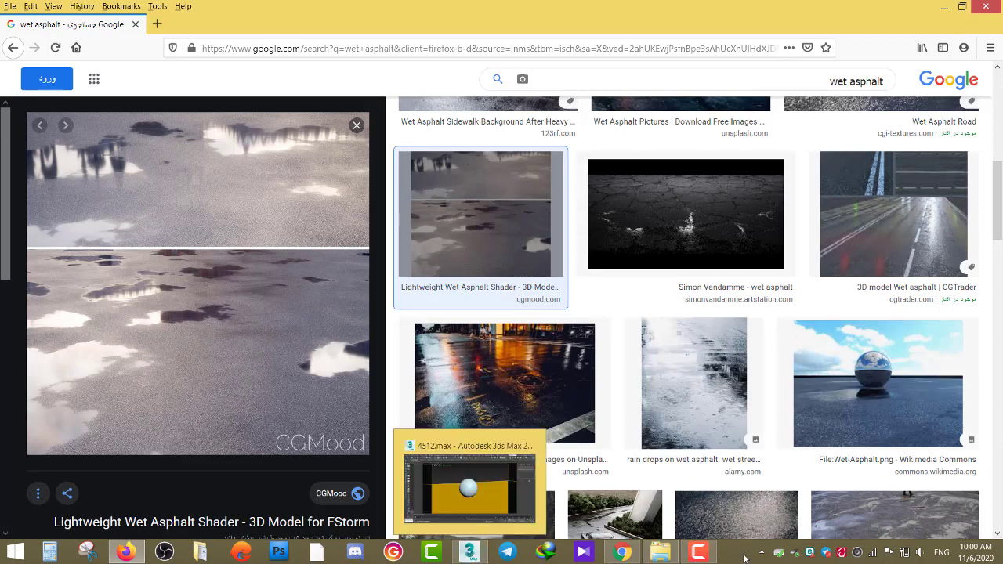
pyautogui.click(621, 552)
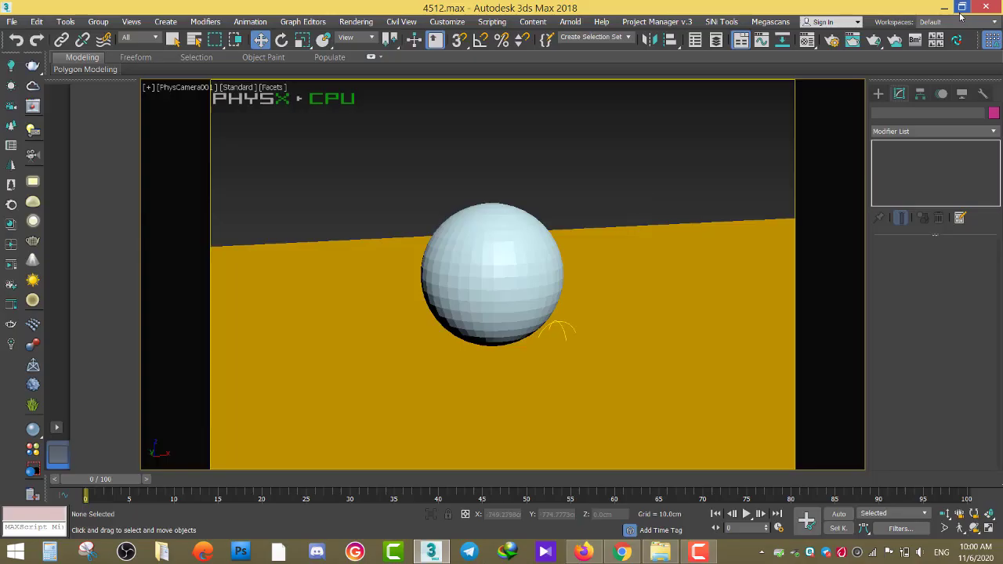
# - Open wet asphalt-difuse.jpg from the desktop in Windows Photo Viewer
pyautogui.click(944, 6)
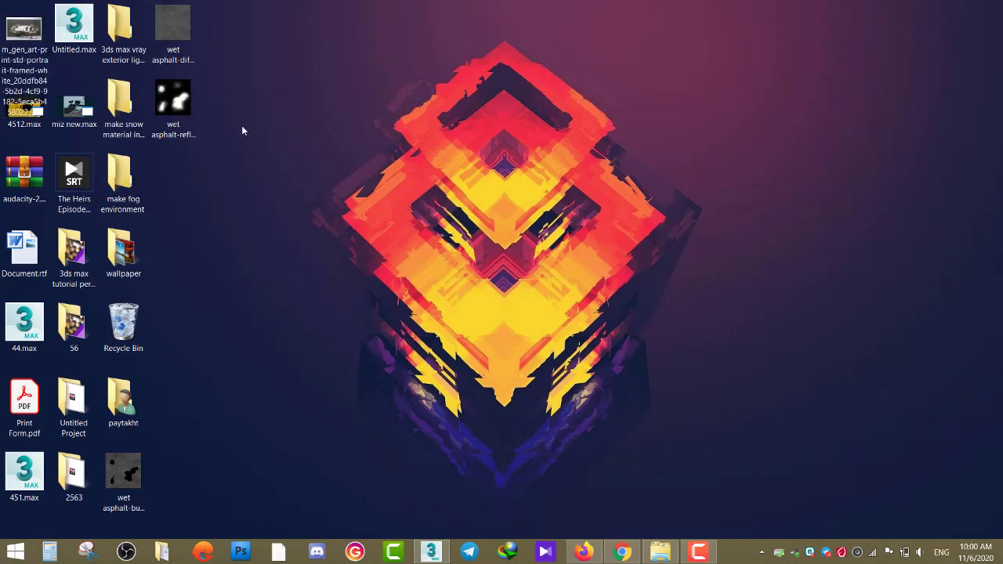
pyautogui.doubleClick(173, 23)
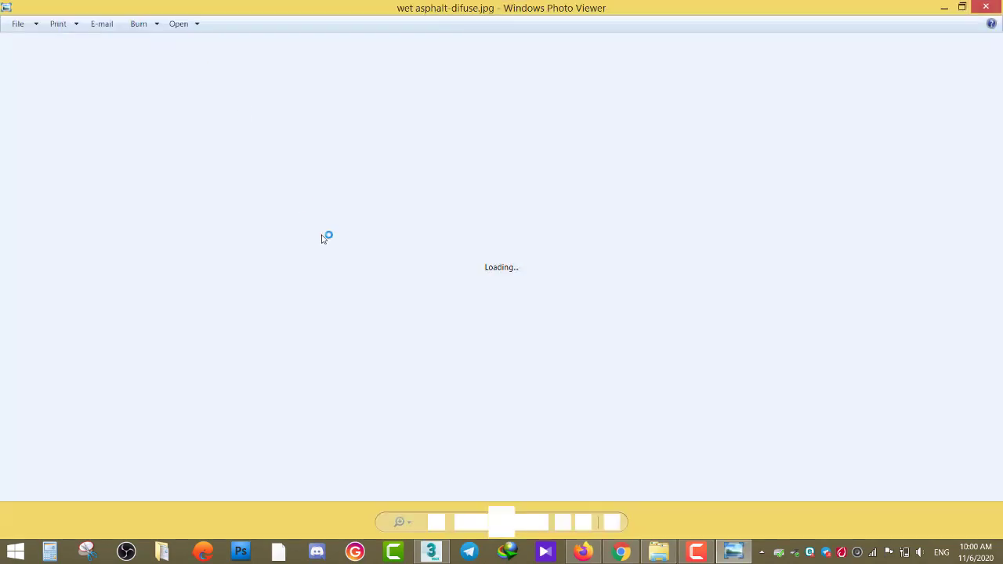
pyautogui.scroll(3, 470, 317)
pyautogui.scroll(-3, 521, 206)
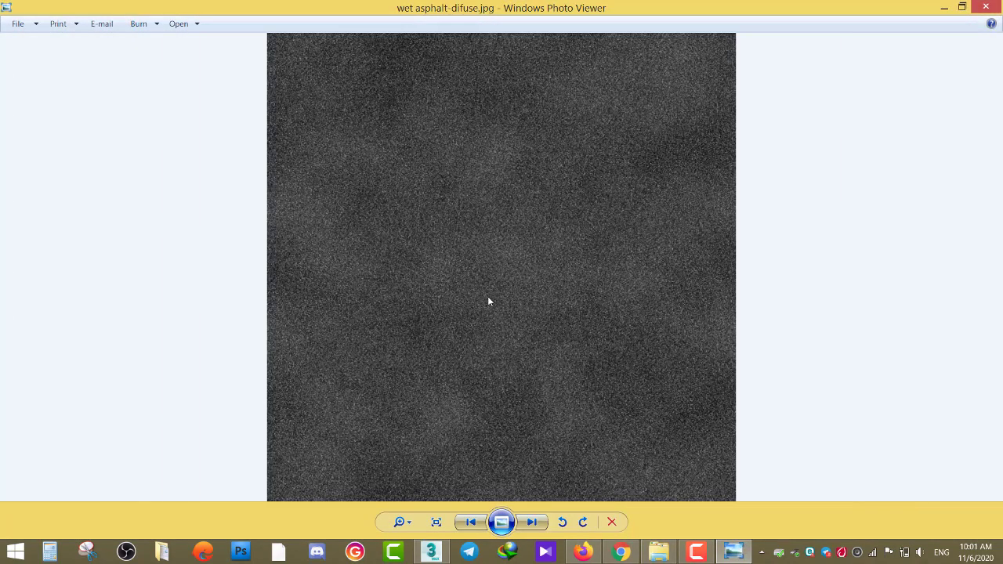
pyautogui.click(583, 555)
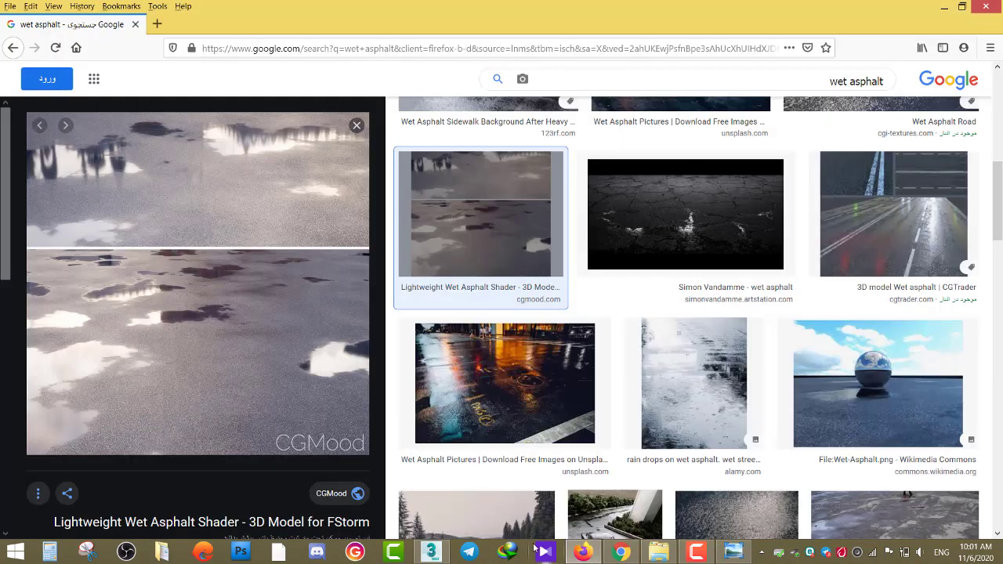
pyautogui.hotkey('alt', 'Tab')
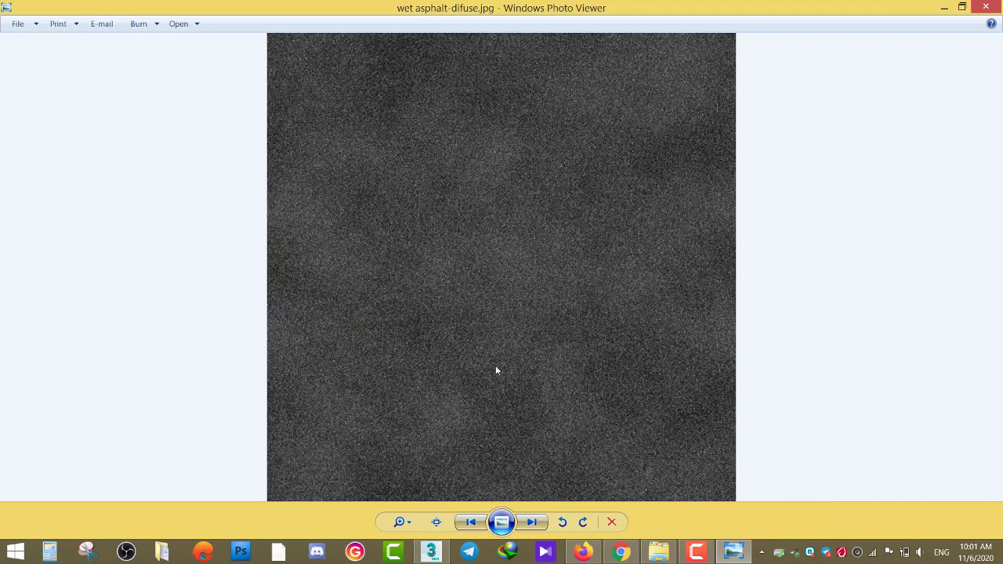
# - Step through the wet asphalt bump and reflect images, then close the viewer
pyautogui.press('Right')
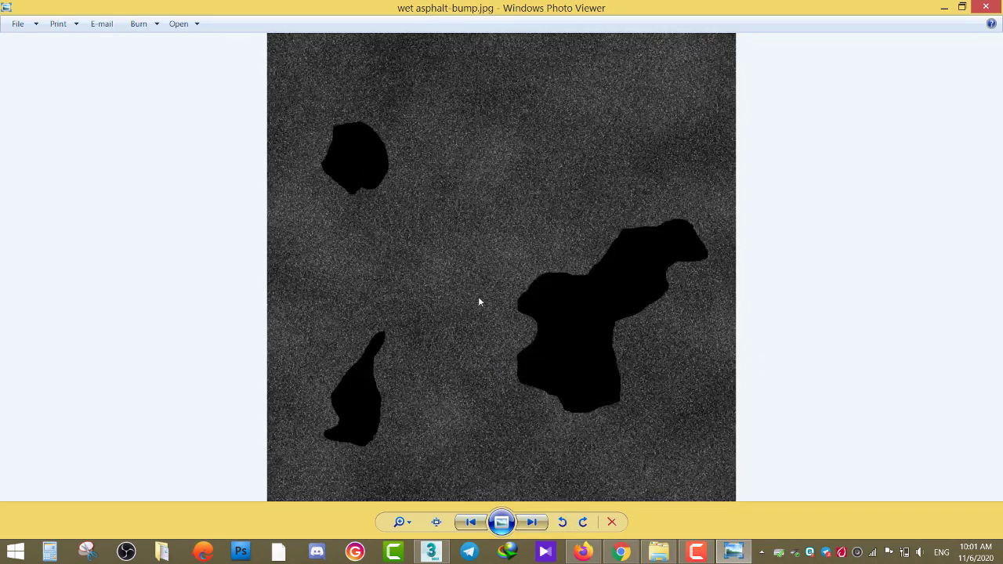
pyautogui.scroll(3, 635, 367)
pyautogui.scroll(-2, 628, 374)
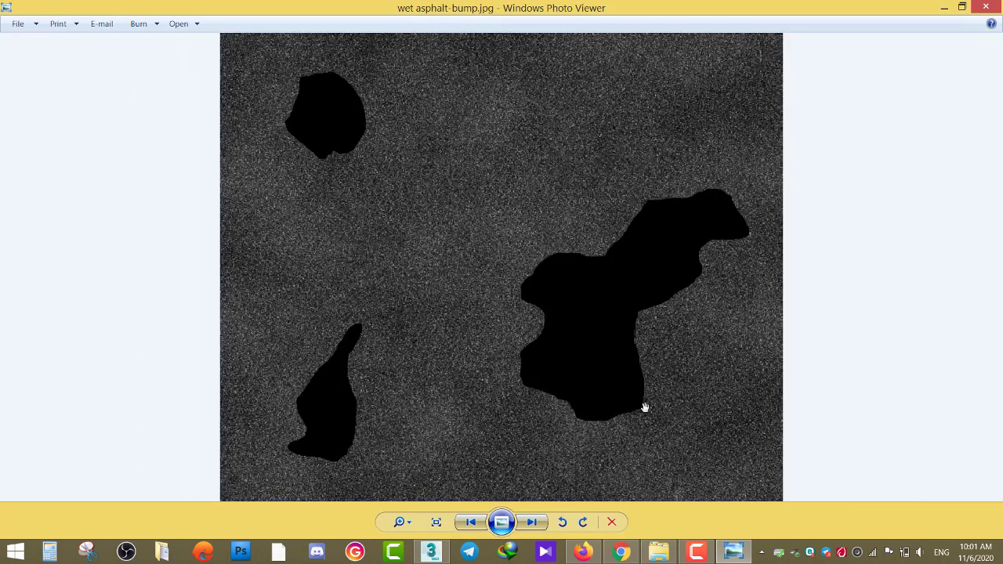
pyautogui.scroll(-1, 488, 314)
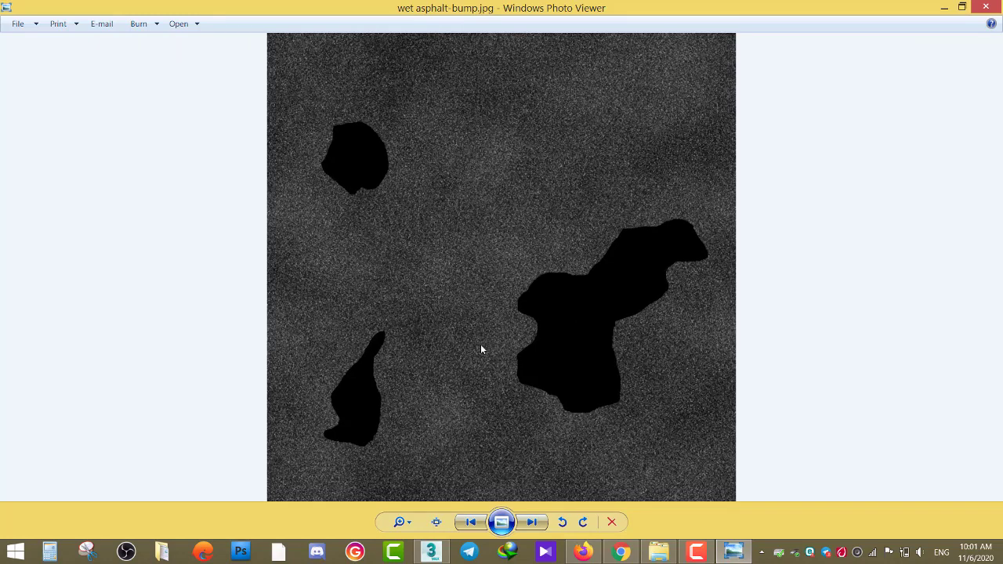
pyautogui.press('Right')
pyautogui.press('Left')
pyautogui.press('Left')
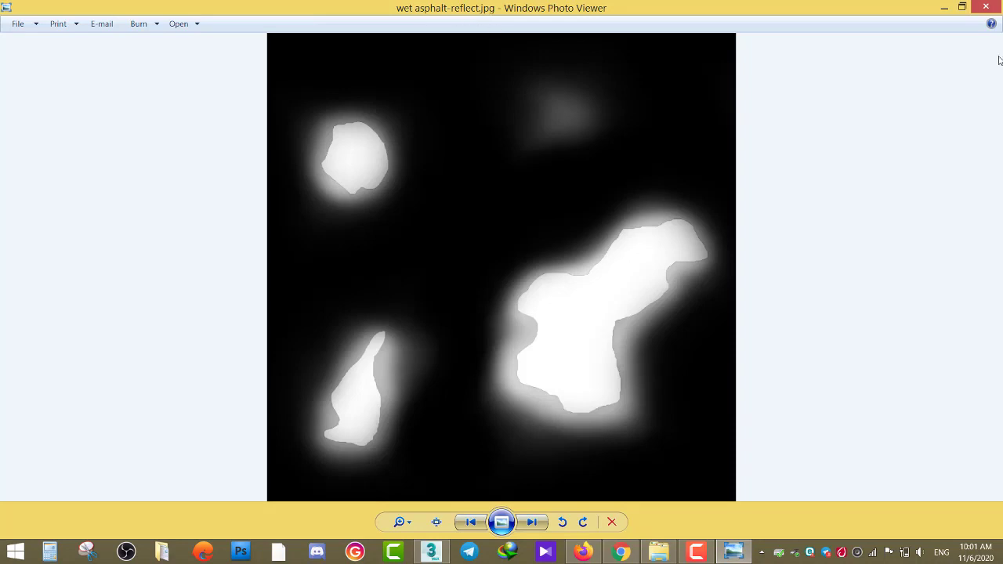
pyautogui.click(986, 9)
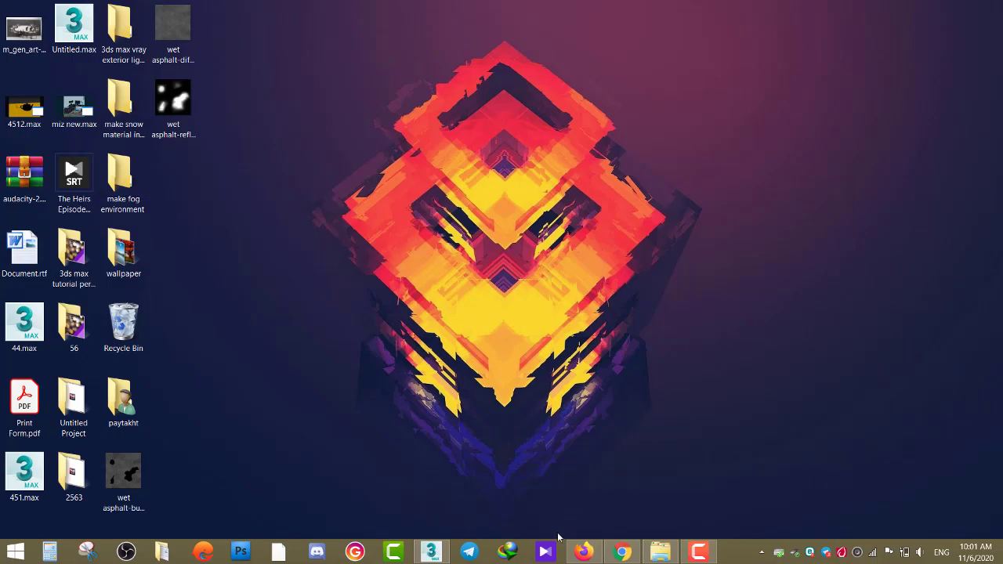
# - Select the yellow ground box and drag the fresh Material #13 slot onto it
pyautogui.click(431, 552)
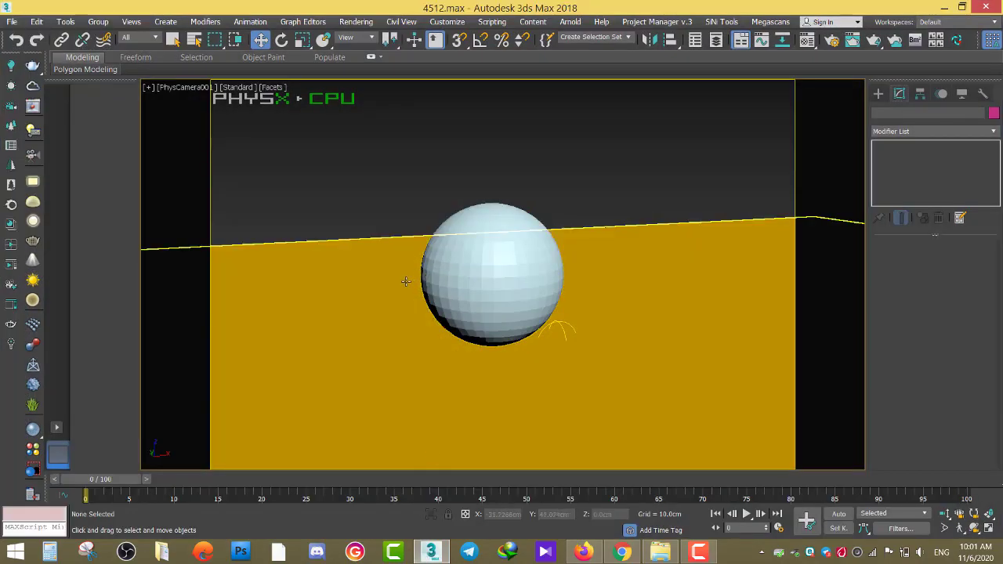
pyautogui.click(405, 282)
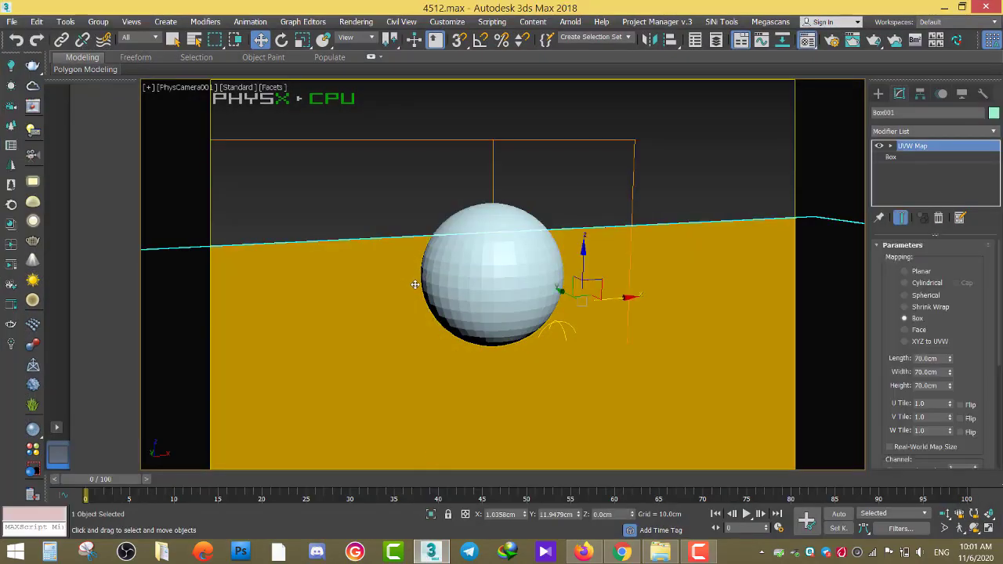
pyautogui.press('m')
pyautogui.click(162, 119)
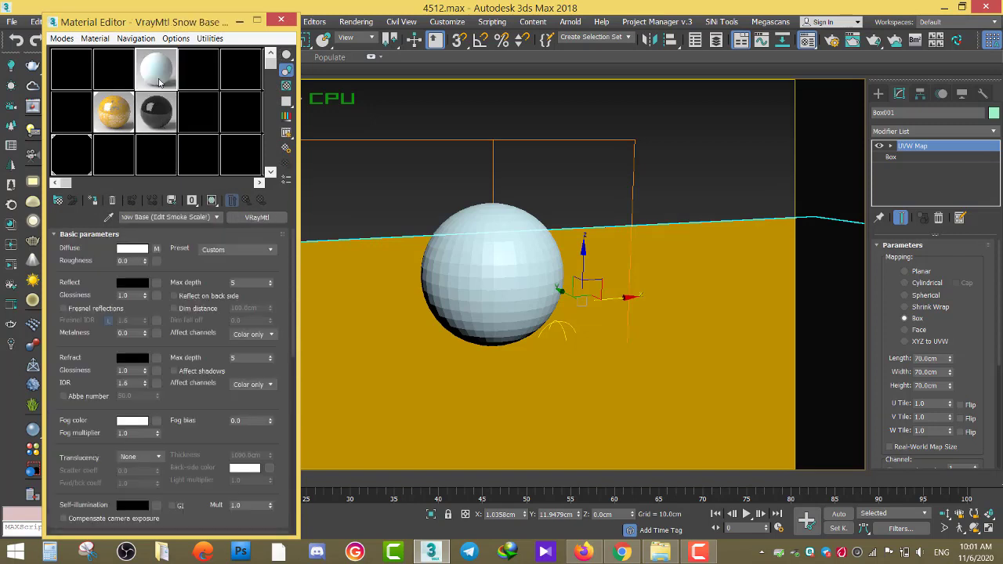
pyautogui.click(114, 70)
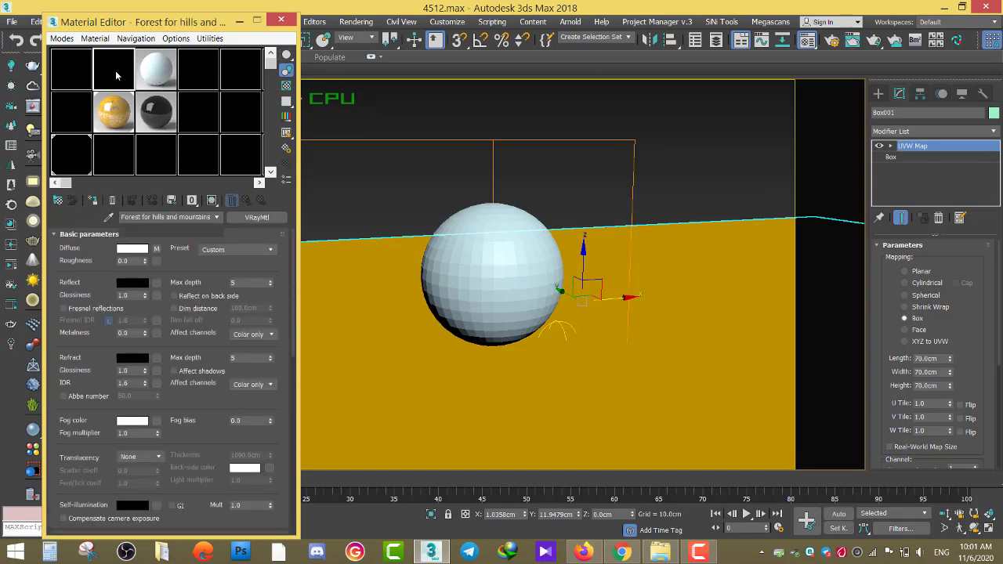
pyautogui.click(66, 72)
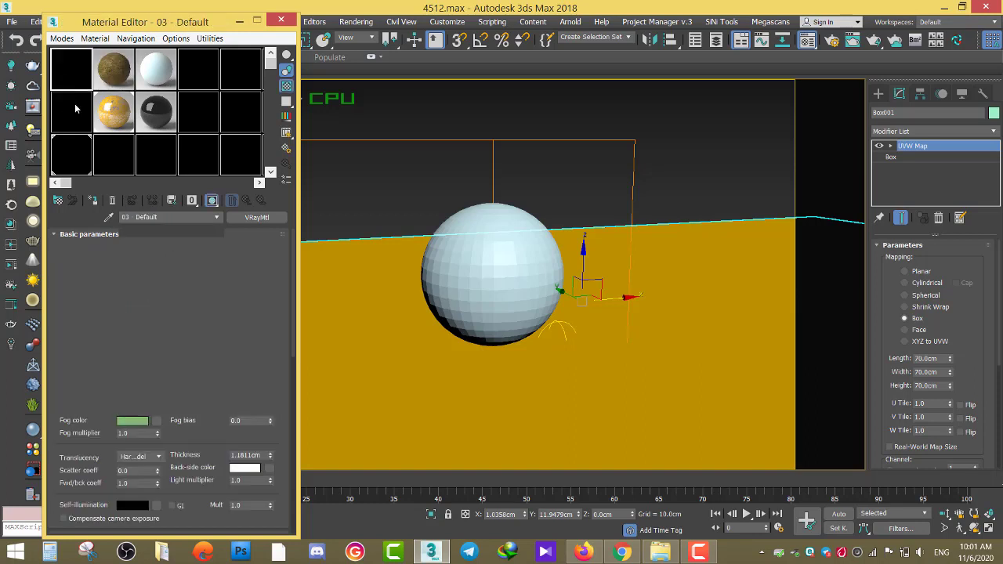
pyautogui.click(77, 117)
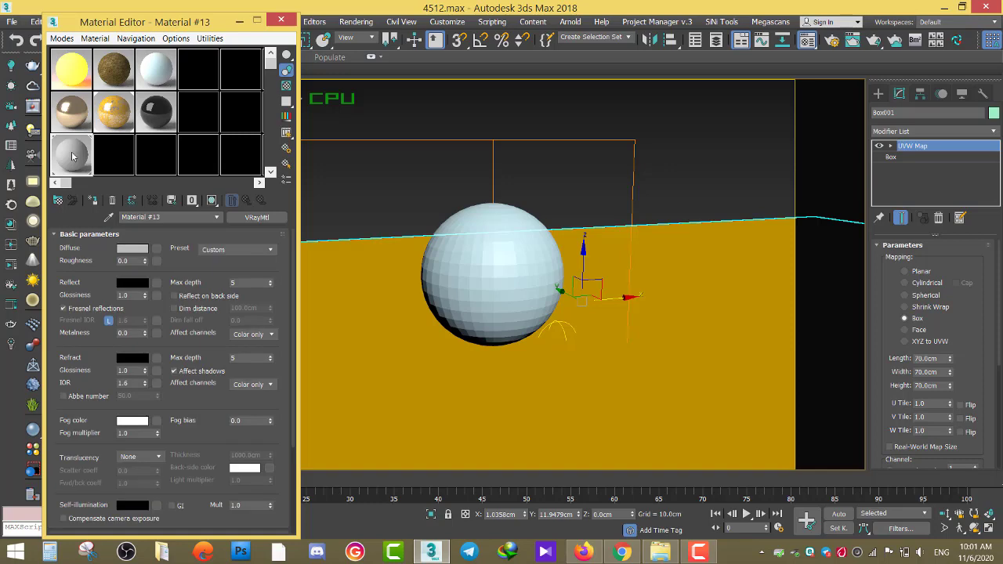
pyautogui.moveTo(303, 340); pyautogui.dragTo(341, 353)
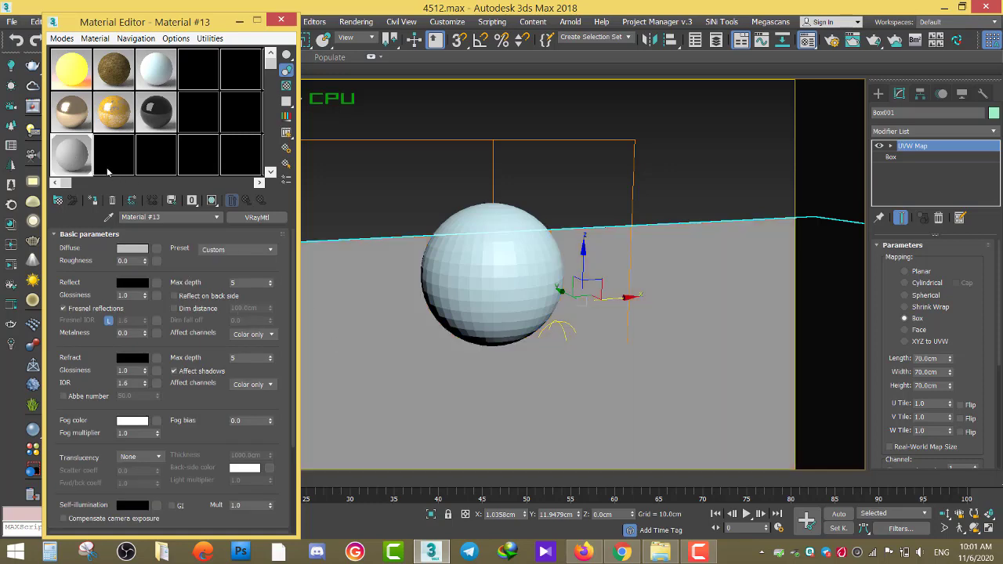
# - Load wet asphalt-difuse.jpg from the Desktop as Material #13's diffuse bitmap
pyautogui.click(156, 249)
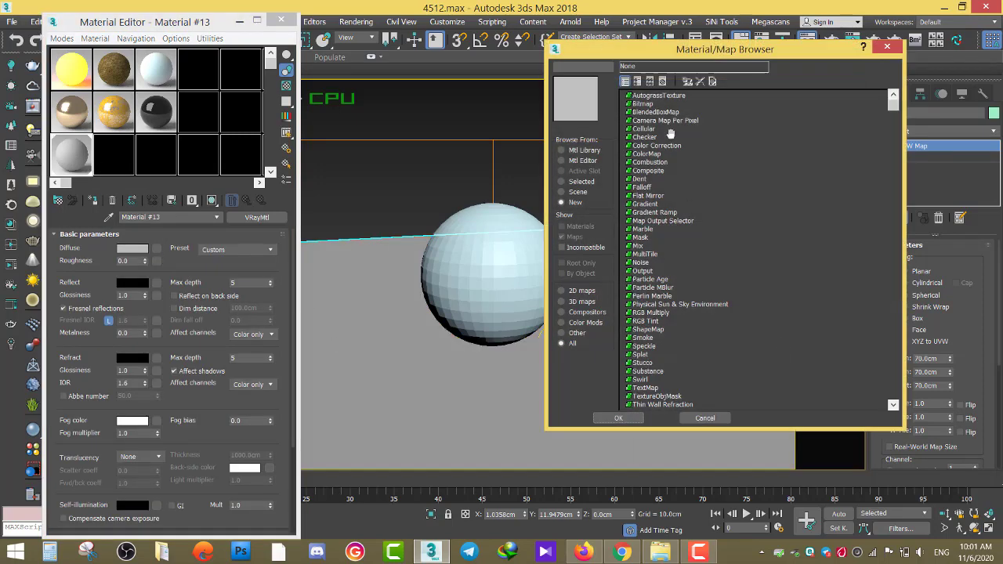
pyautogui.doubleClick(643, 103)
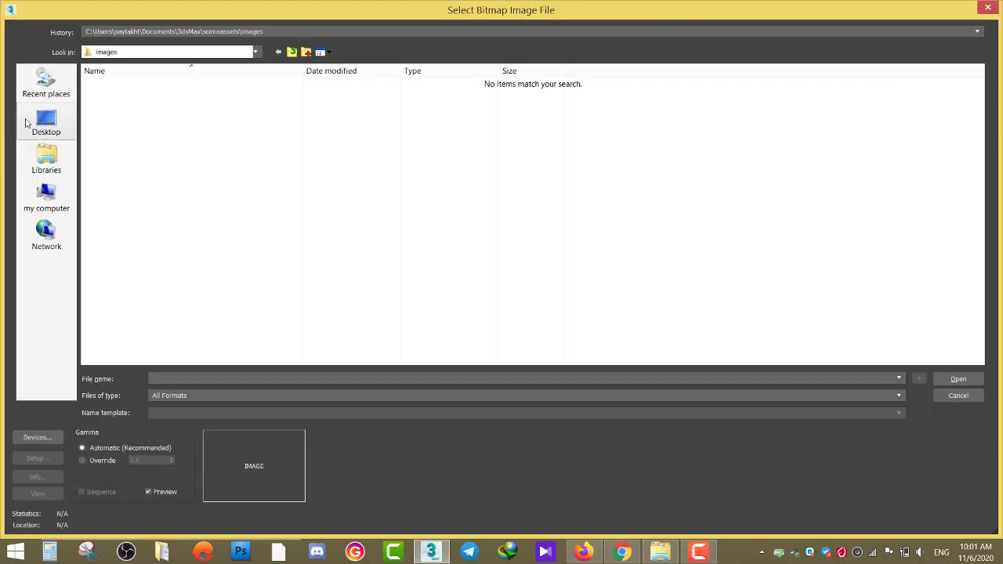
pyautogui.click(46, 122)
pyautogui.scroll(2, 368, 181)
pyautogui.scroll(3, 352, 189)
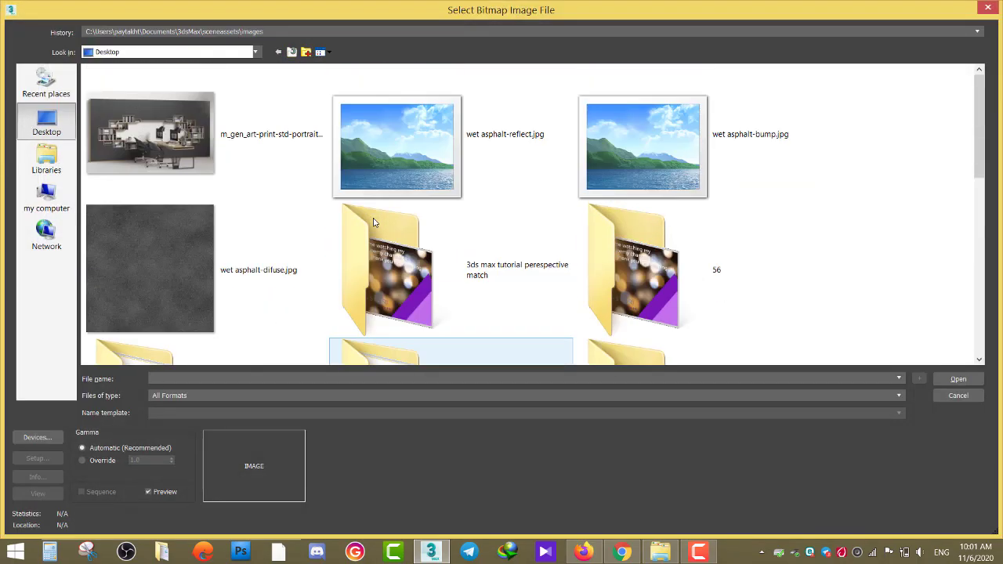
pyautogui.scroll(1, 345, 198)
pyautogui.doubleClick(159, 303)
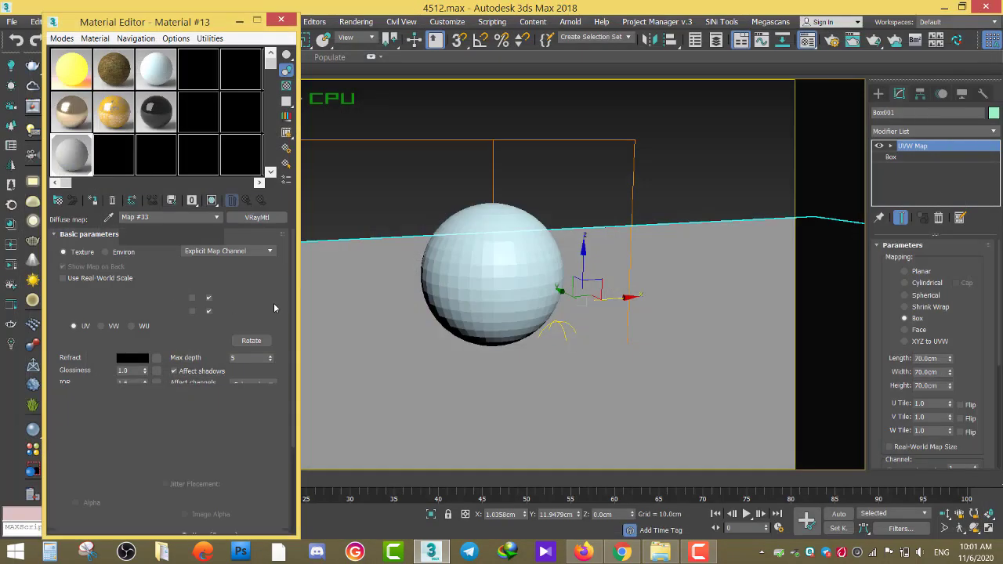
# - Show the asphalt texture in the viewport, return to the parent material, and open the V-Ray frame buffer
pyautogui.click(212, 202)
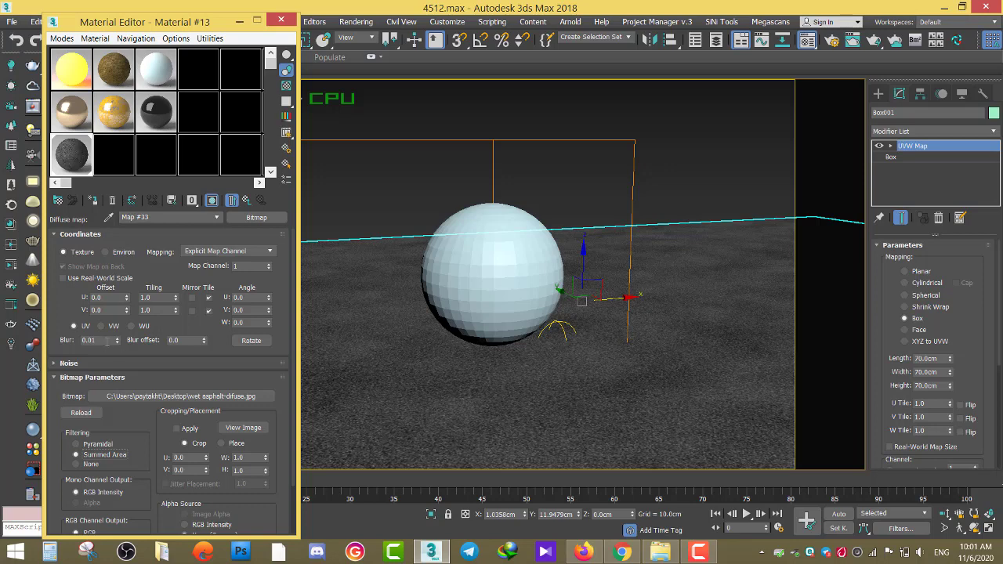
pyautogui.click(249, 200)
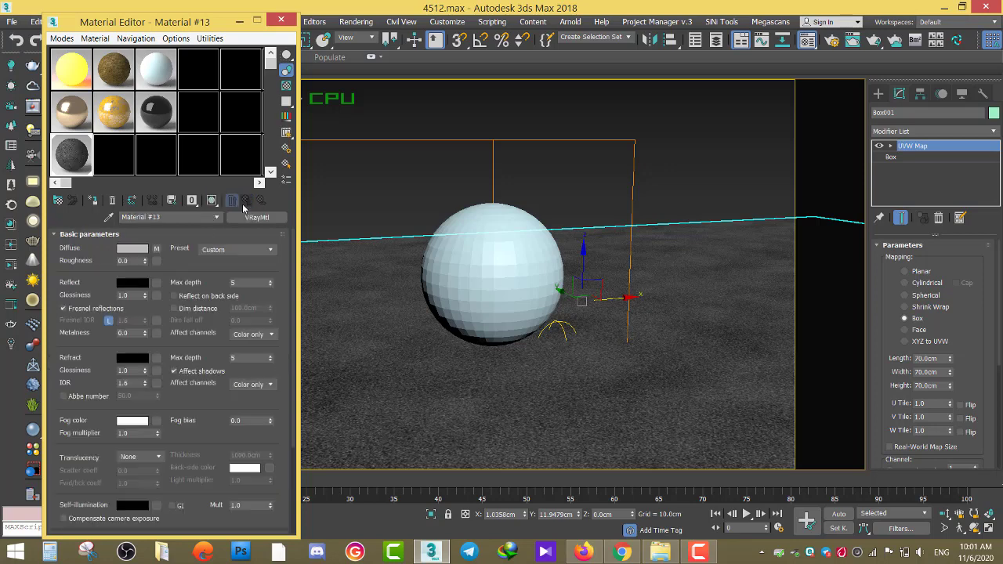
pyautogui.hotkey('shift', 'q')
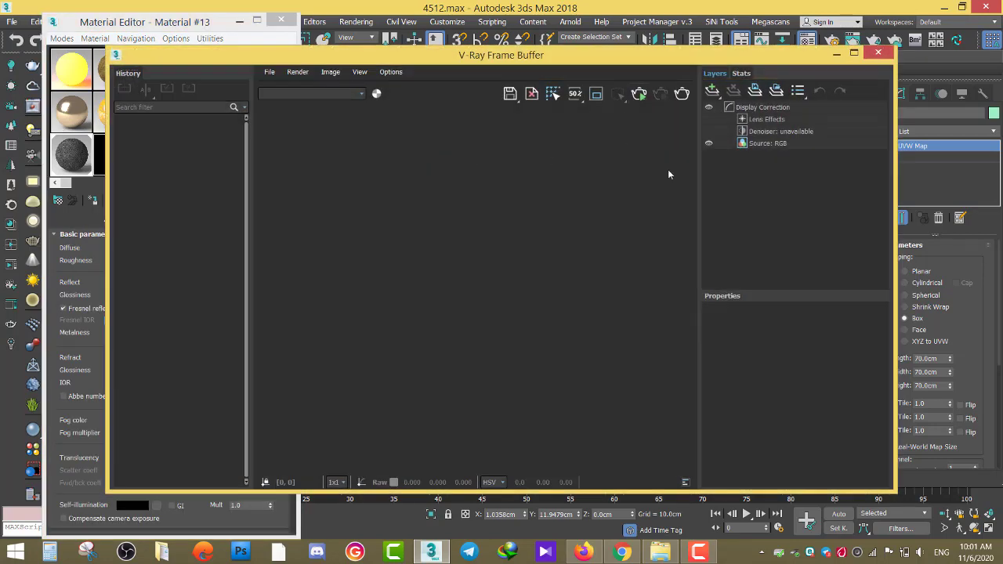
# - Widen the frame buffer image area, render in V-Ray, and move the window beside the material settings
pyautogui.moveTo(698, 270); pyautogui.dragTo(1001, 281)
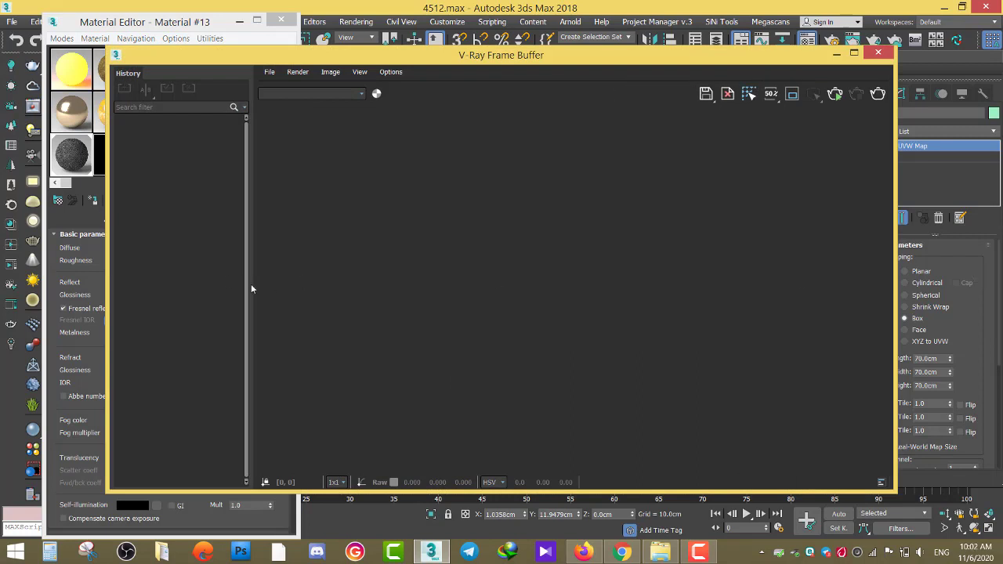
pyautogui.moveTo(251, 287)
pyautogui.mouseDown()
pyautogui.moveTo(92, 309)
pyautogui.moveTo(348, 309)
pyautogui.mouseUp()
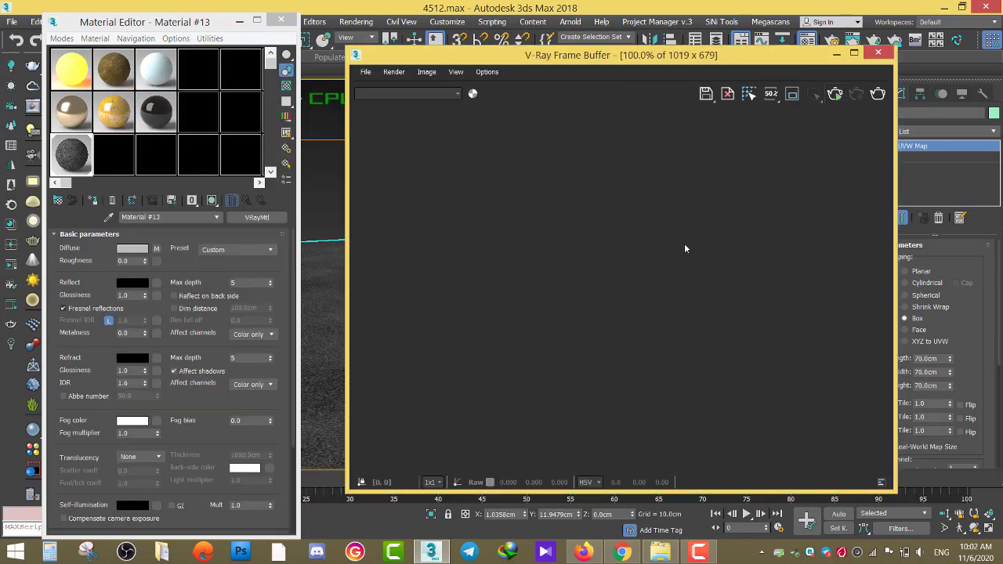
pyautogui.hotkey('shift', 'q')
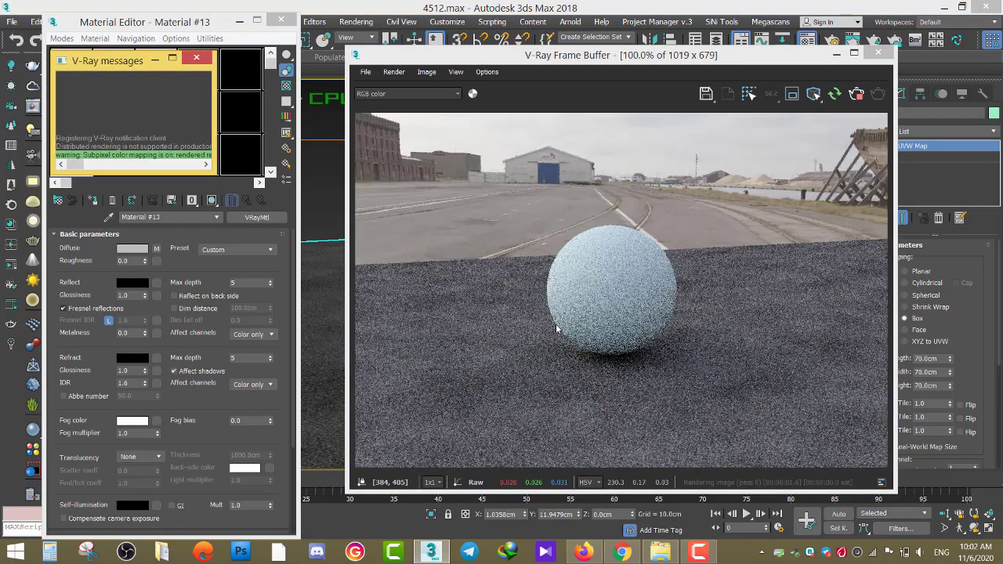
pyautogui.click(162, 71)
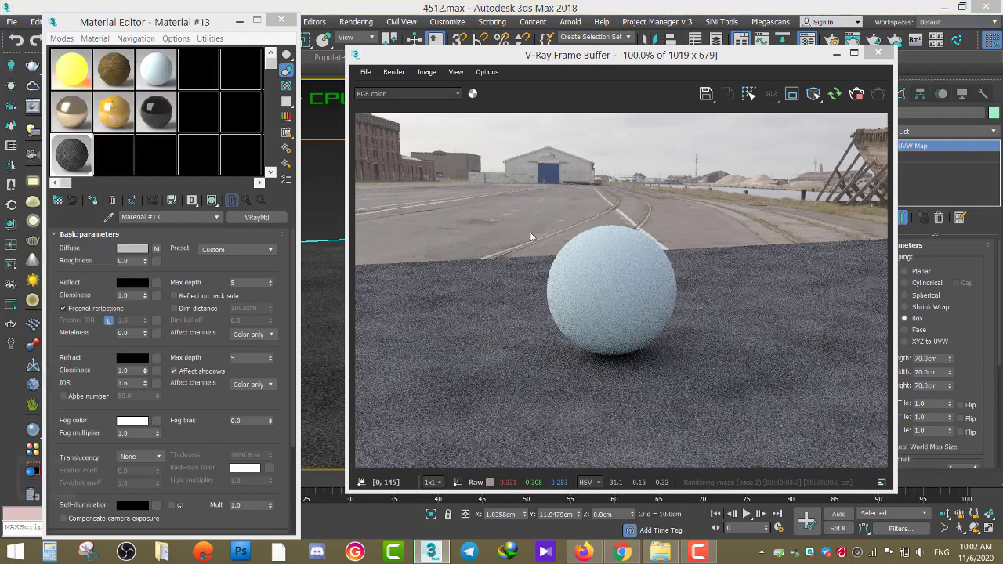
pyautogui.click(755, 272)
pyautogui.moveTo(471, 56)
pyautogui.mouseDown()
pyautogui.moveTo(652, 271)
pyautogui.moveTo(510, 44)
pyautogui.mouseUp()
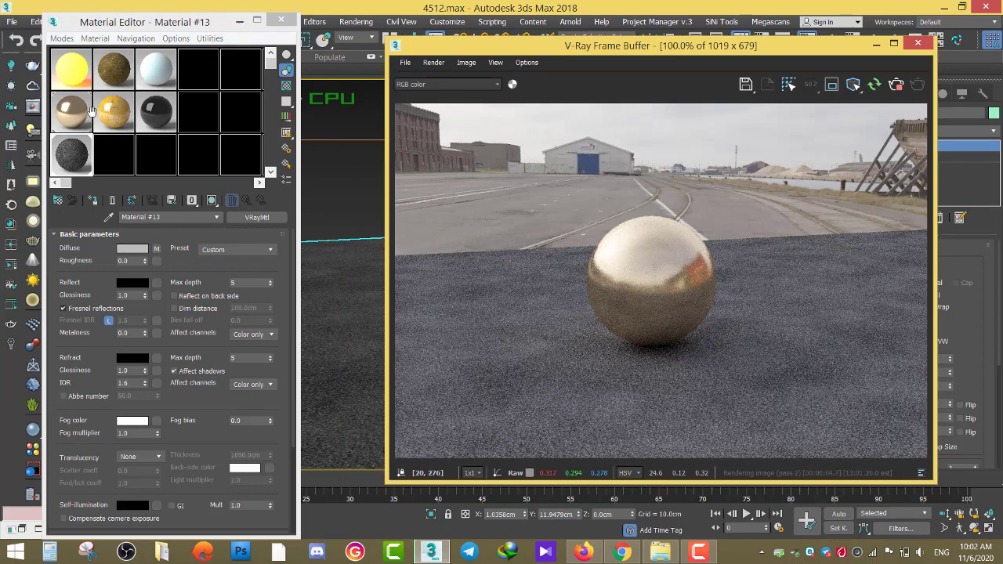
pyautogui.scroll(1, 556, 358)
pyautogui.scroll(-1, 555, 358)
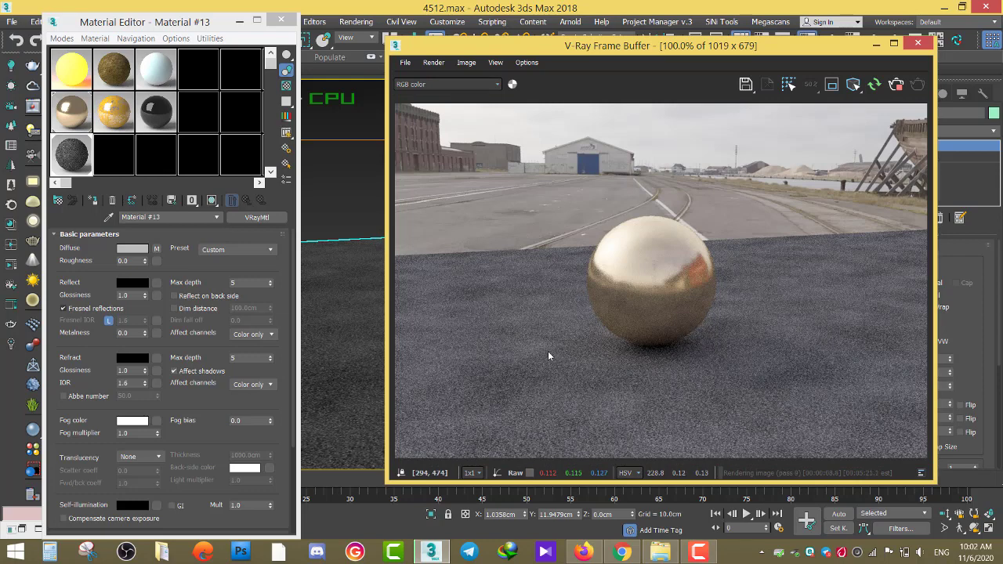
# - Set reflection glossiness to 0.8 and the reflect colour to grey value 180
pyautogui.doubleClick(129, 299)
pyautogui.write('0.8')
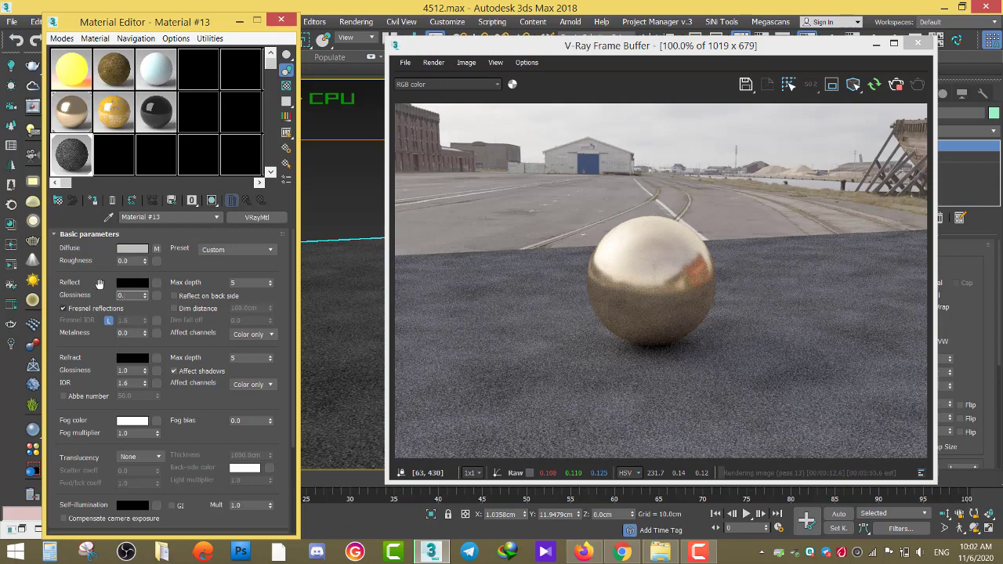
pyautogui.write('6')
pyautogui.click(126, 284)
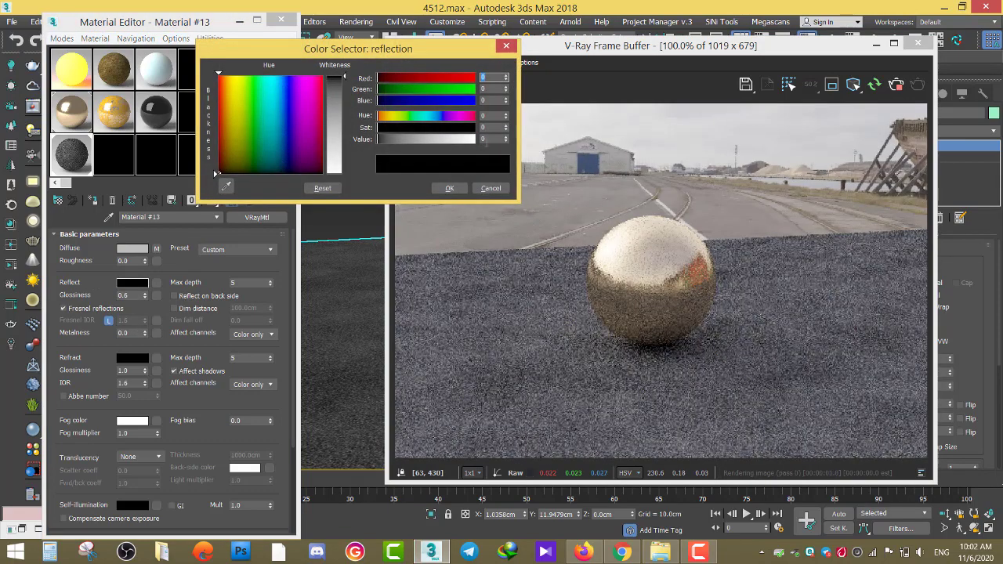
pyautogui.write('180')
pyautogui.press('Return')
pyautogui.click(449, 189)
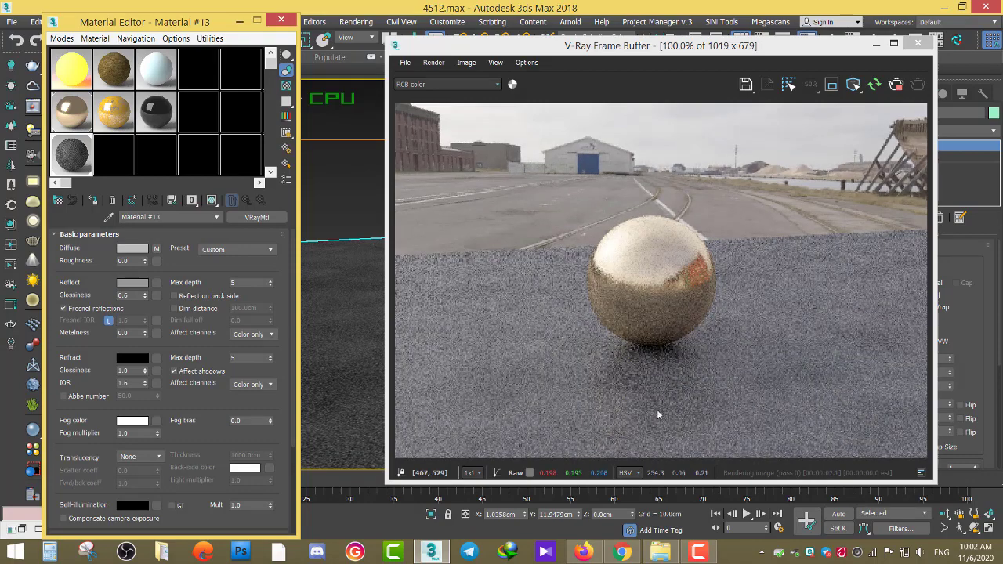
# - Zoom the frame buffer to check the reflection, then switch to the Firefox image search
pyautogui.scroll(2, 645, 341)
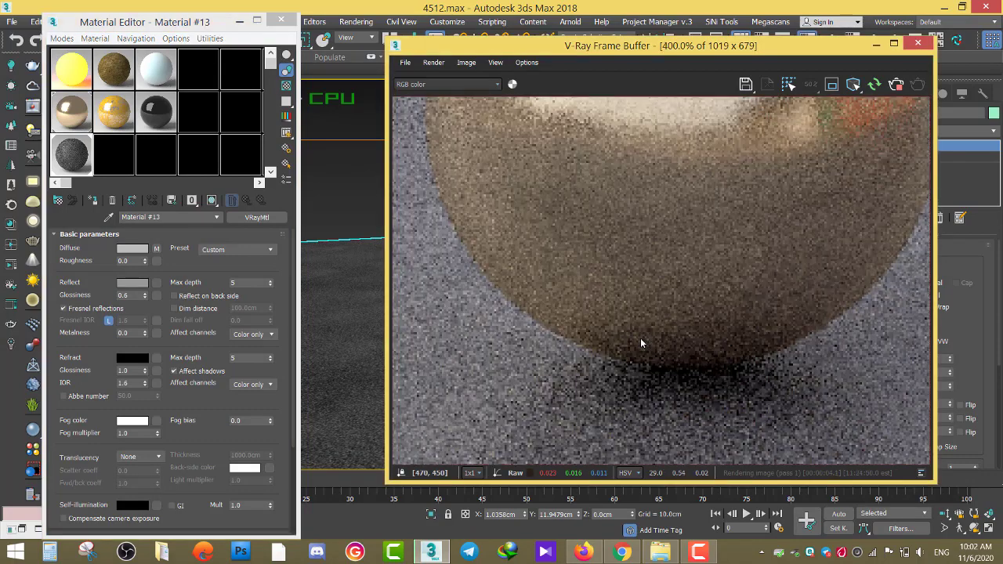
pyautogui.scroll(-2, 641, 343)
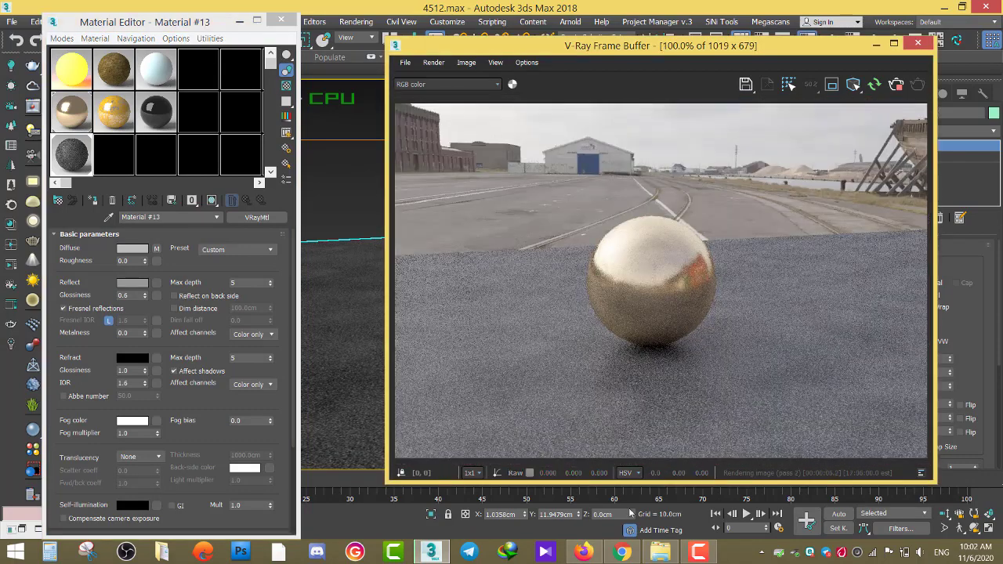
pyautogui.hotkey('alt', 'Tab')
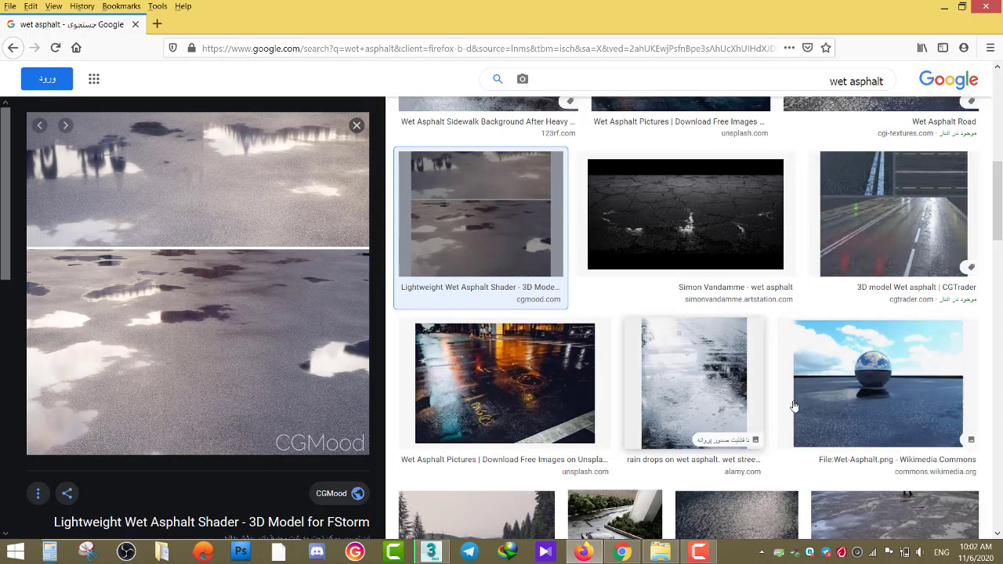
# - Preview the Unsplash wet street photo, then the Picalls wet asphalt photo and its related images
pyautogui.scroll(3, 723, 376)
pyautogui.click(643, 353)
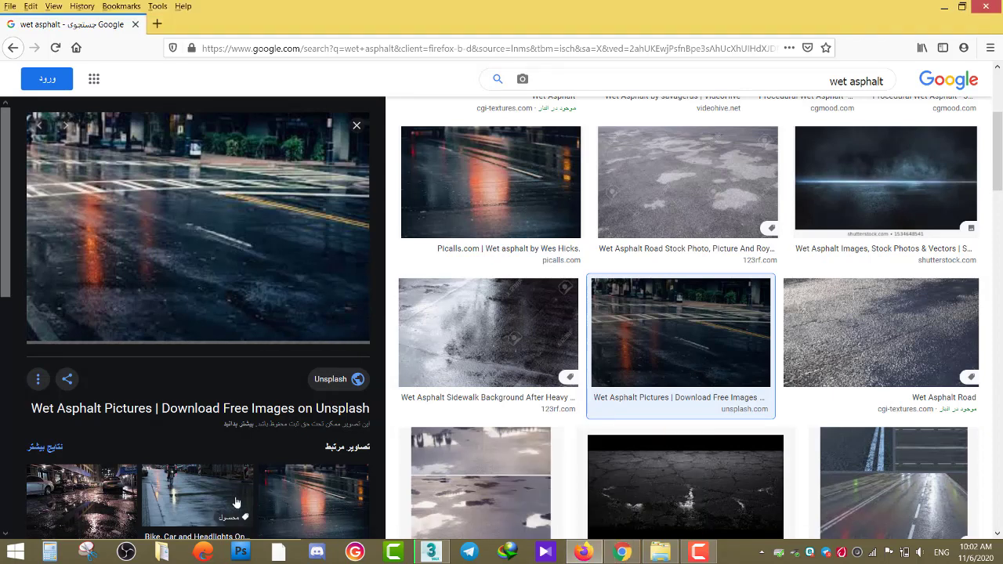
pyautogui.click(317, 506)
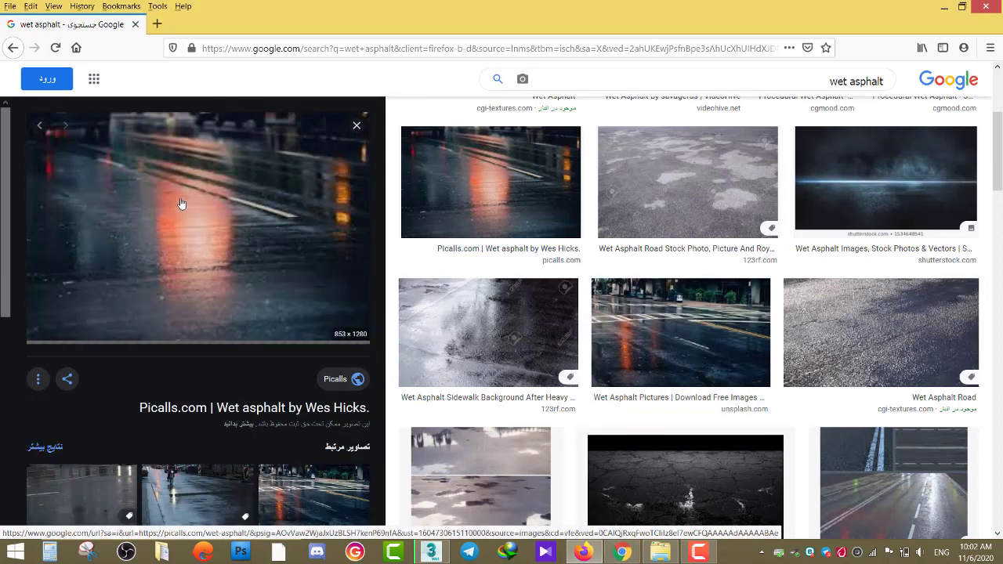
pyautogui.moveTo(583, 552)
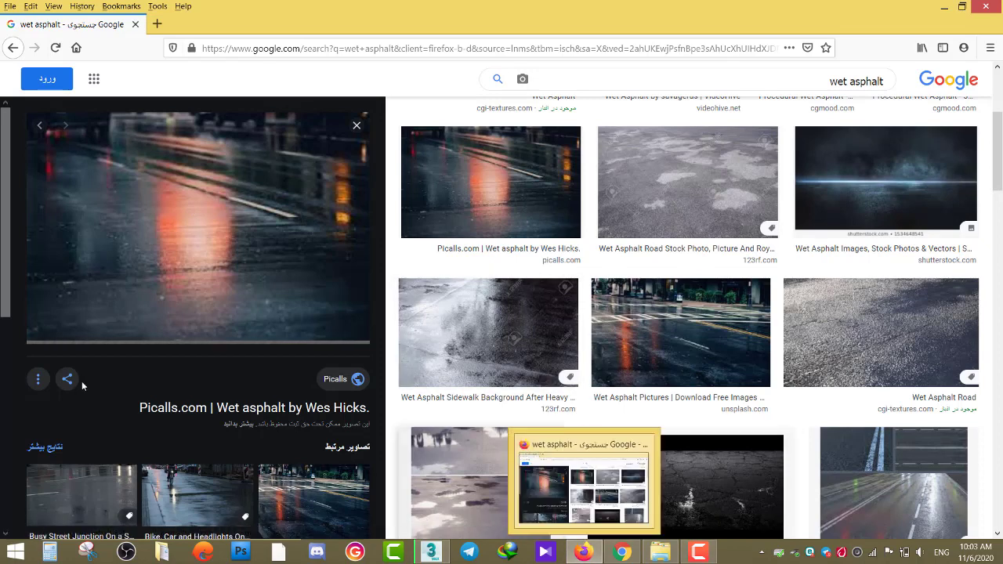
pyautogui.scroll(-3, 84, 383)
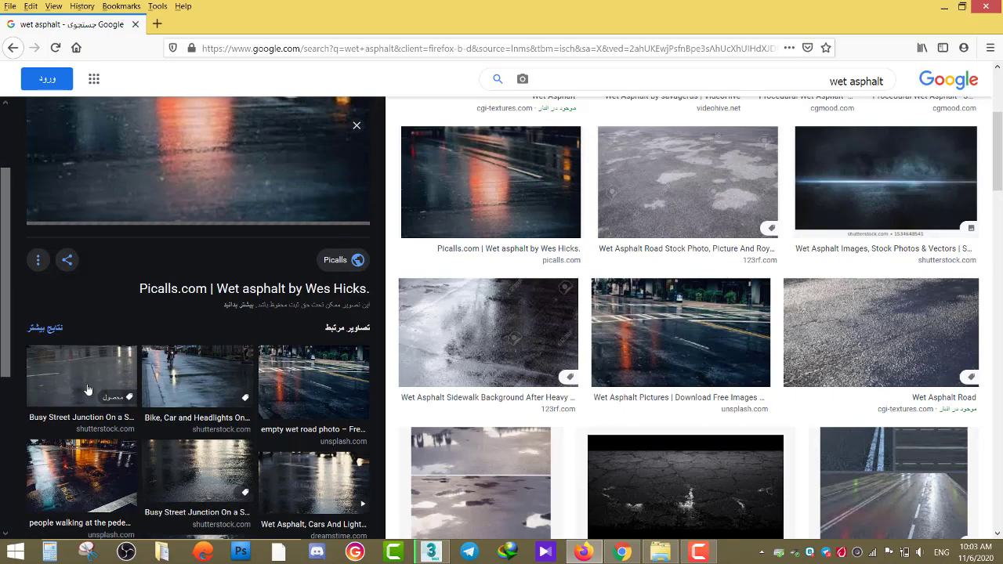
# - Back in 3ds Max, raise Material #13's reflection glossiness to 0.9
pyautogui.click(431, 552)
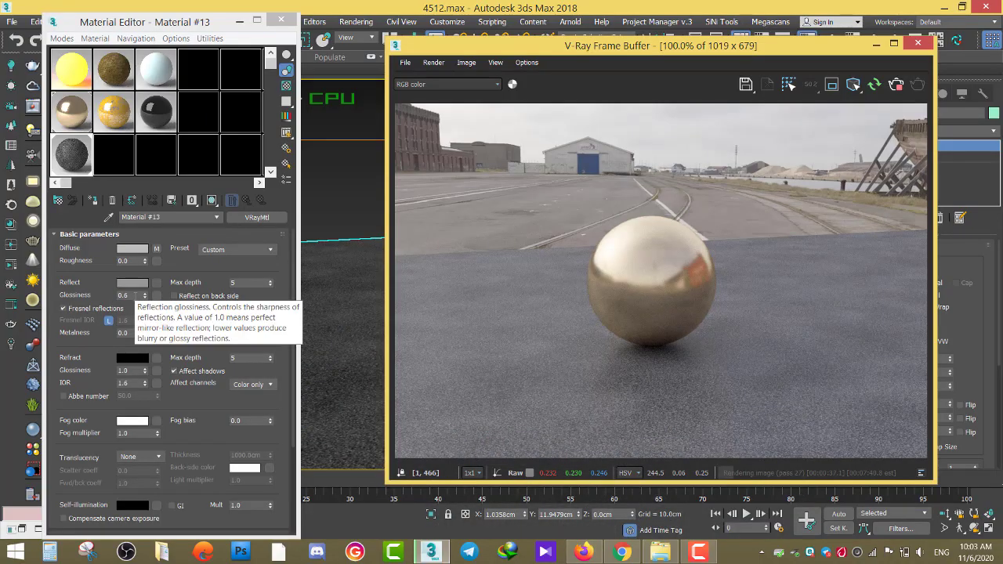
pyautogui.moveTo(130, 295); pyautogui.dragTo(112, 295)
pyautogui.write('9')
pyautogui.press('Return')
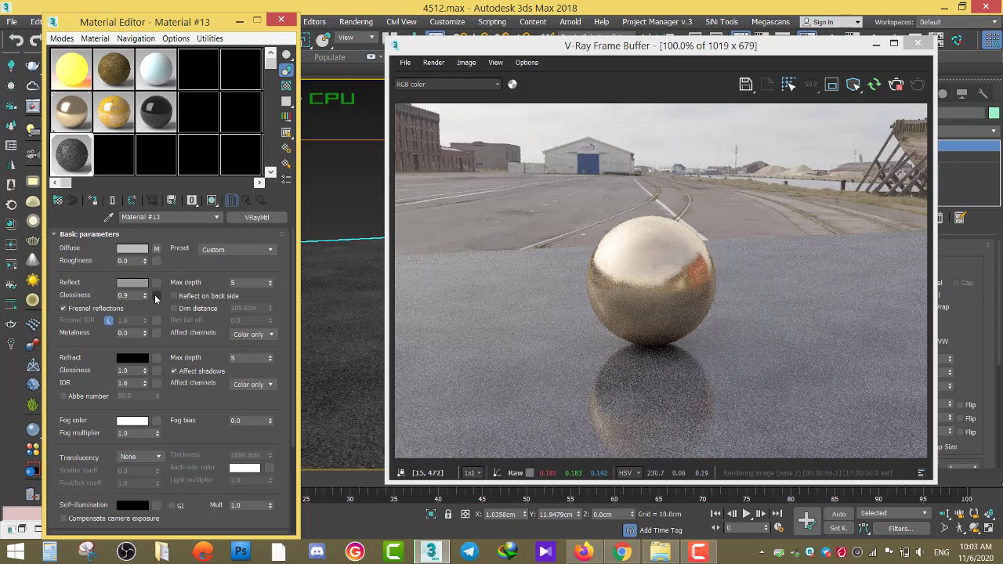
# - Expand the Maps rollout and open the map browser for the Bump slot
pyautogui.scroll(-5, 90, 441)
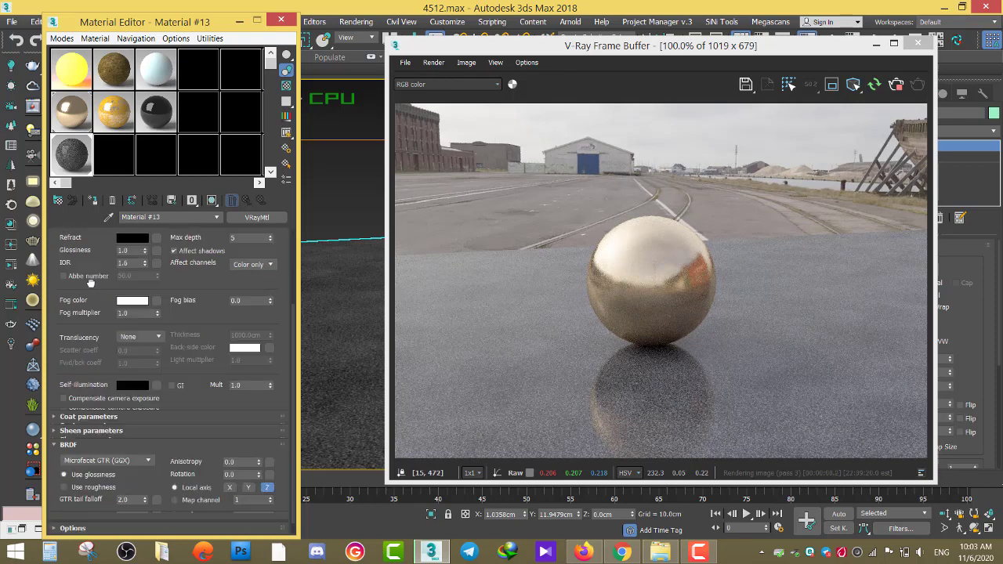
pyautogui.click(78, 515)
pyautogui.click(79, 529)
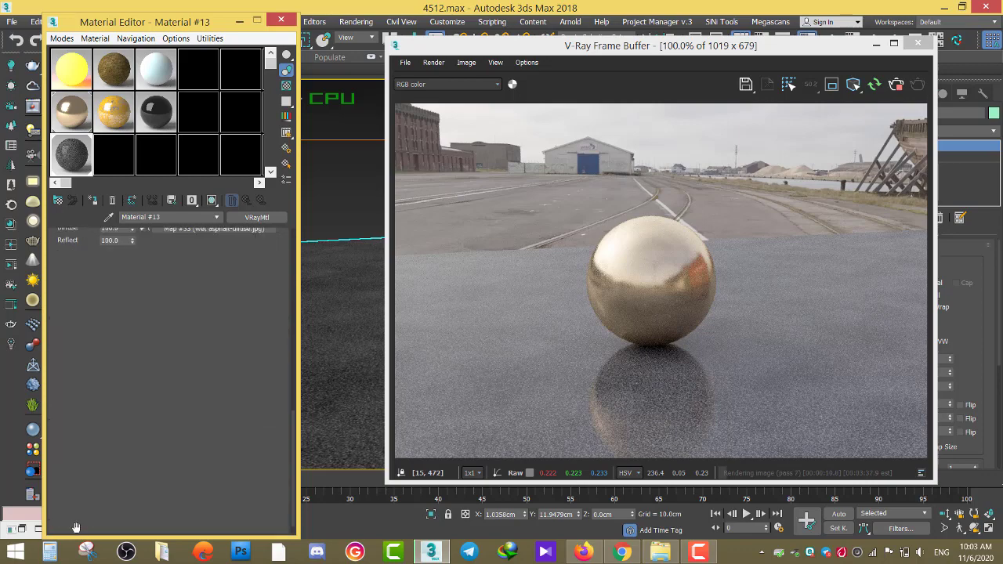
pyautogui.scroll(-5, 90, 439)
pyautogui.click(214, 304)
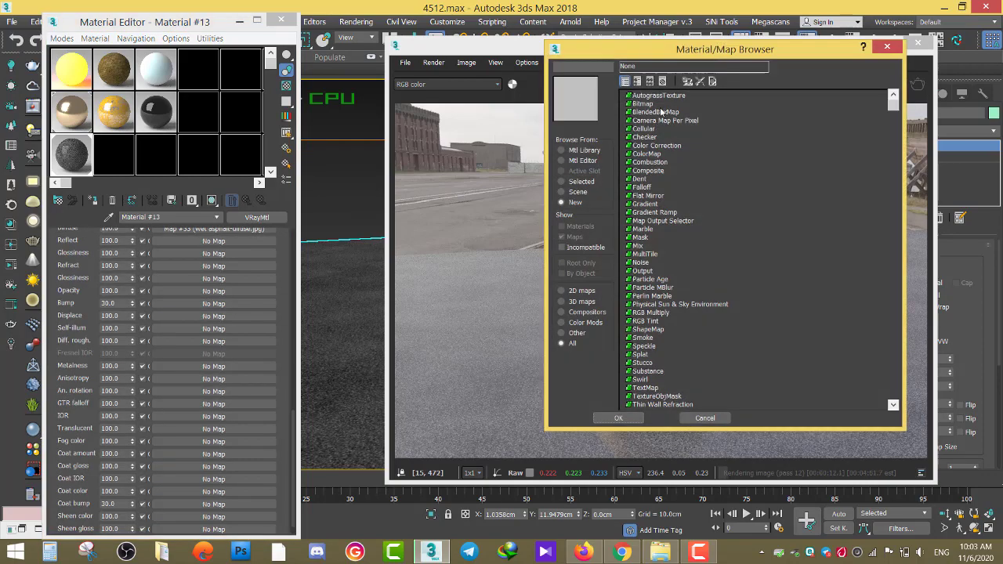
# - Create a Bitmap for the bump slot using wet asphalt-bump.jpg
pyautogui.click(645, 104)
pyautogui.doubleClick(645, 103)
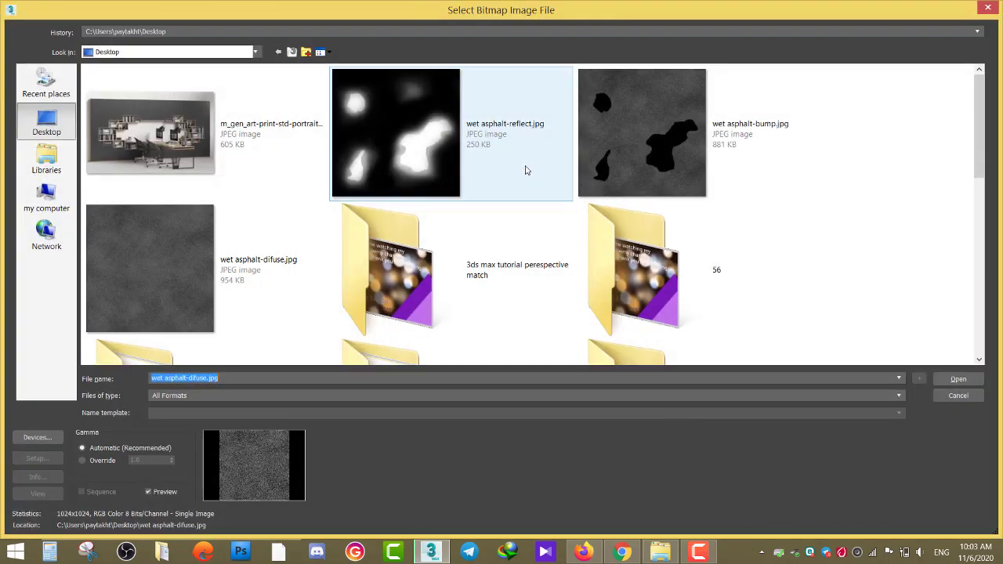
pyautogui.click(678, 123)
pyautogui.doubleClick(678, 124)
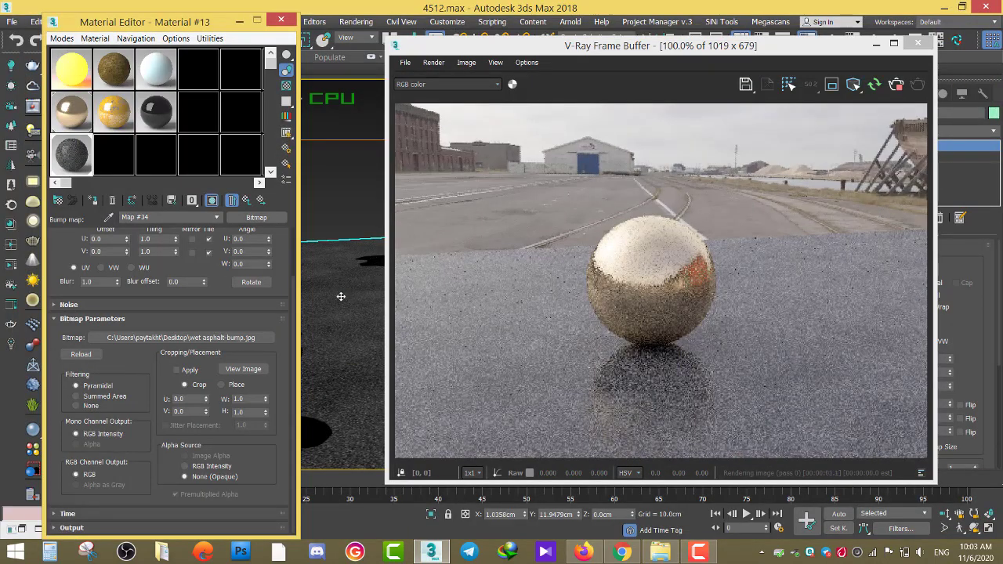
# - Set the bitmap's filtering to Summed Area with a 0.01 blur
pyautogui.click(106, 396)
pyautogui.doubleClick(106, 280)
pyautogui.write('0.')
pyautogui.write('01')
pyautogui.press('Return')
# - Return to the parent Material #13 and set the bump amount to 100
pyautogui.click(246, 200)
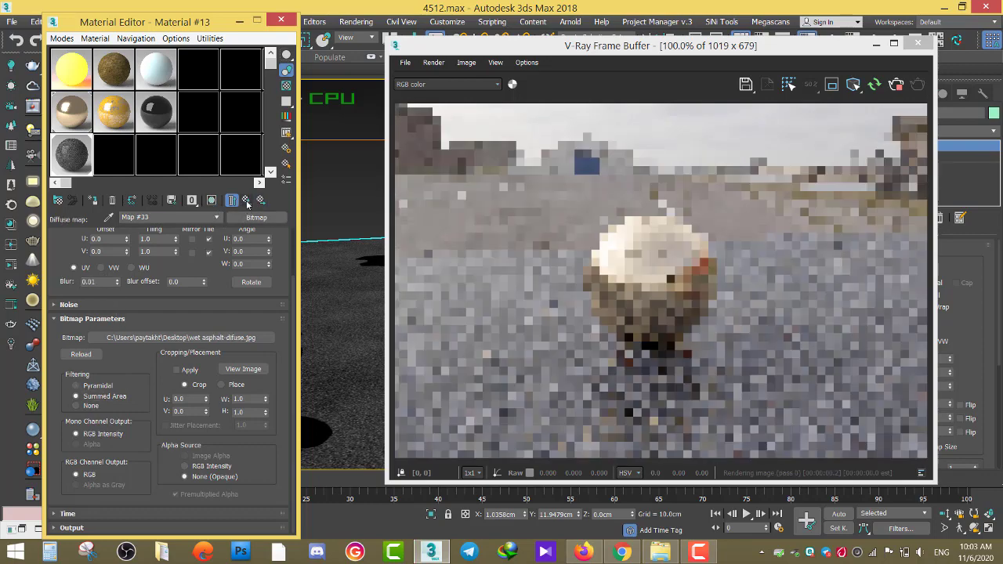
pyautogui.click(247, 200)
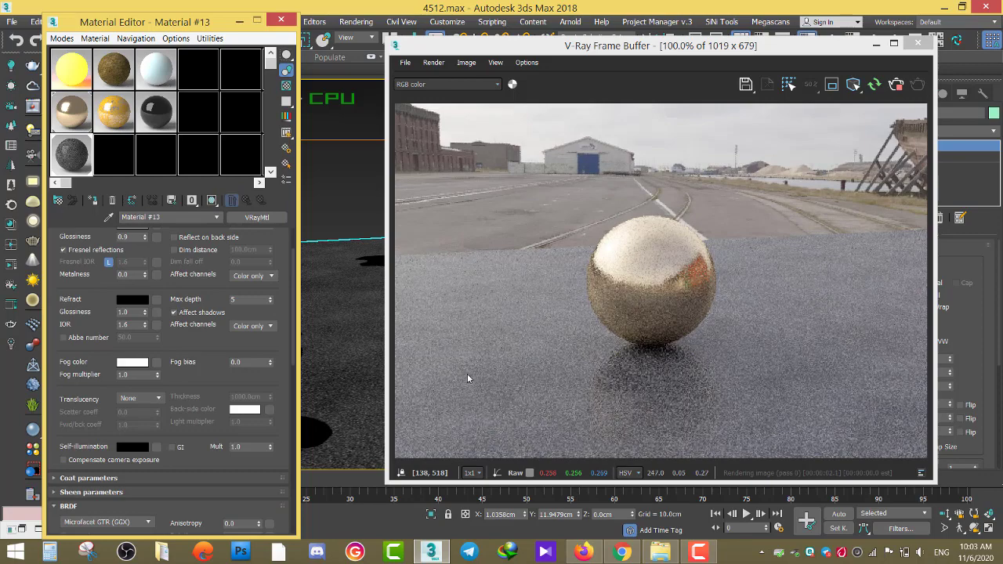
pyautogui.scroll(-5, 172, 352)
pyautogui.write('1')
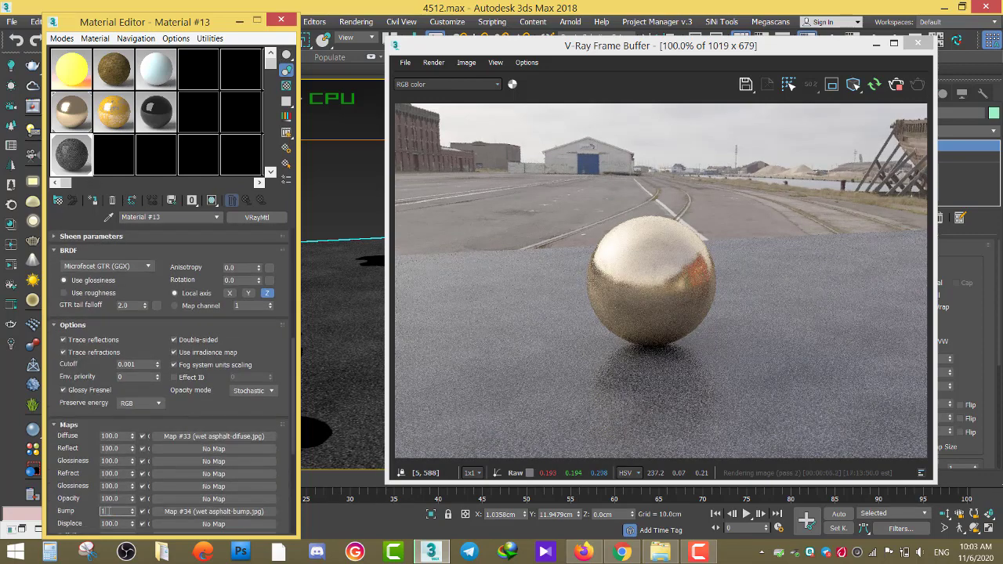
pyautogui.write('0')
pyautogui.press('Return')
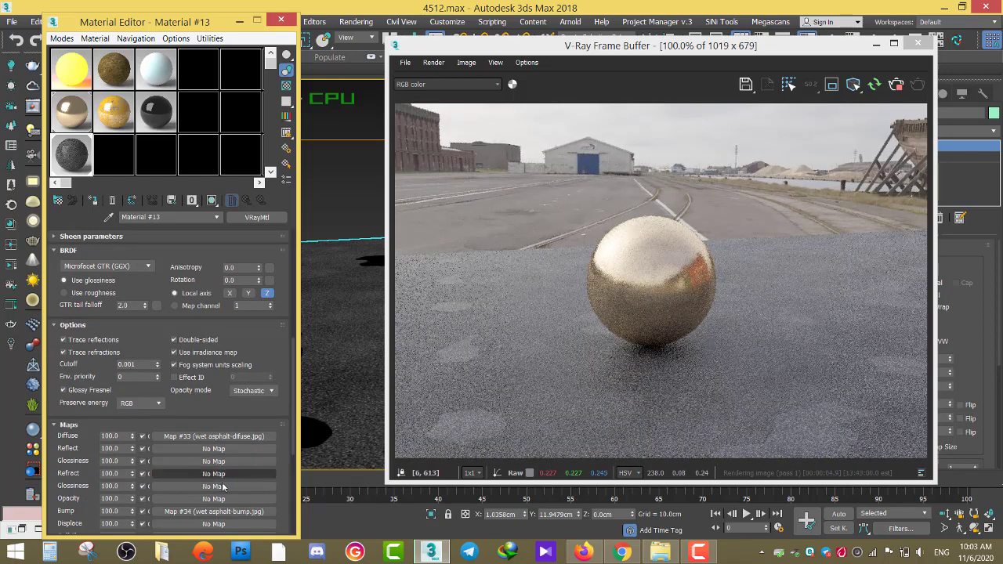
# - Open the wet asphalt-bump.jpg bump map's Bitmap parameters from the Maps rollout
pyautogui.scroll(-1, 81, 446)
pyautogui.scroll(-8, 81, 447)
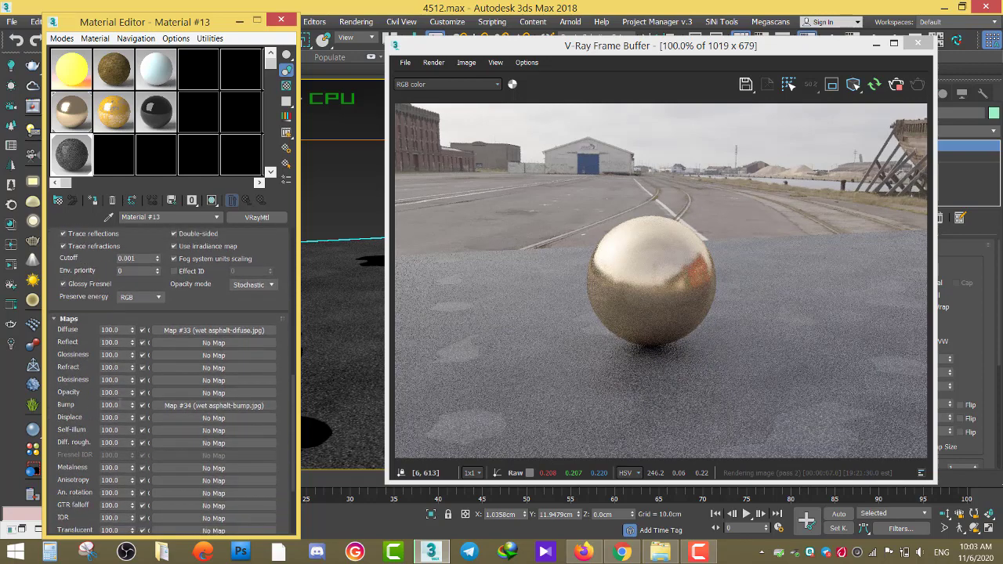
pyautogui.click(214, 405)
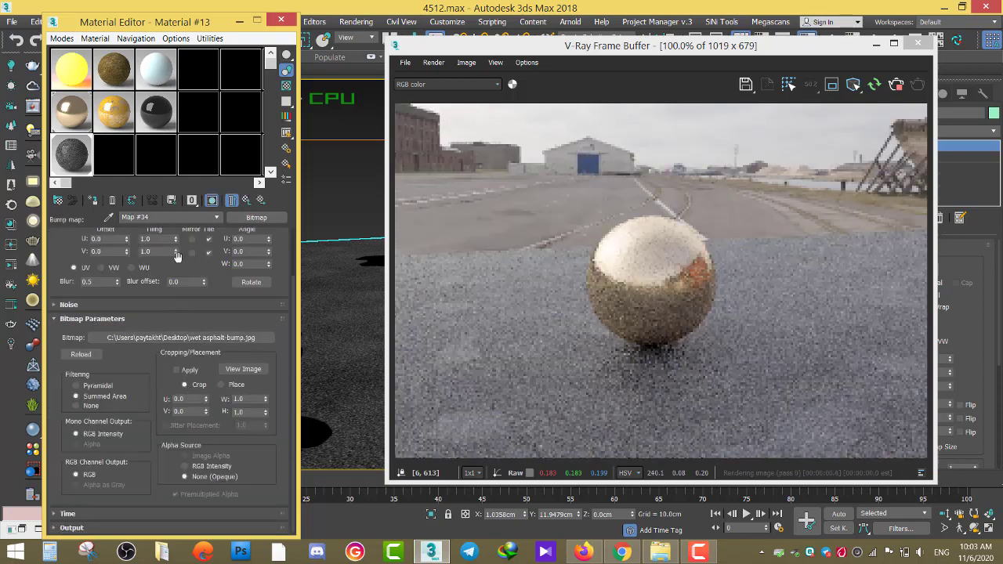
# - Lower the bump bitmap's tiling to U 0.5 and V 0.4, then inspect the render
pyautogui.moveTo(175, 253)
pyautogui.mouseDown()
pyautogui.moveTo(178, 238)
pyautogui.moveTo(177, 264)
pyautogui.mouseUp()
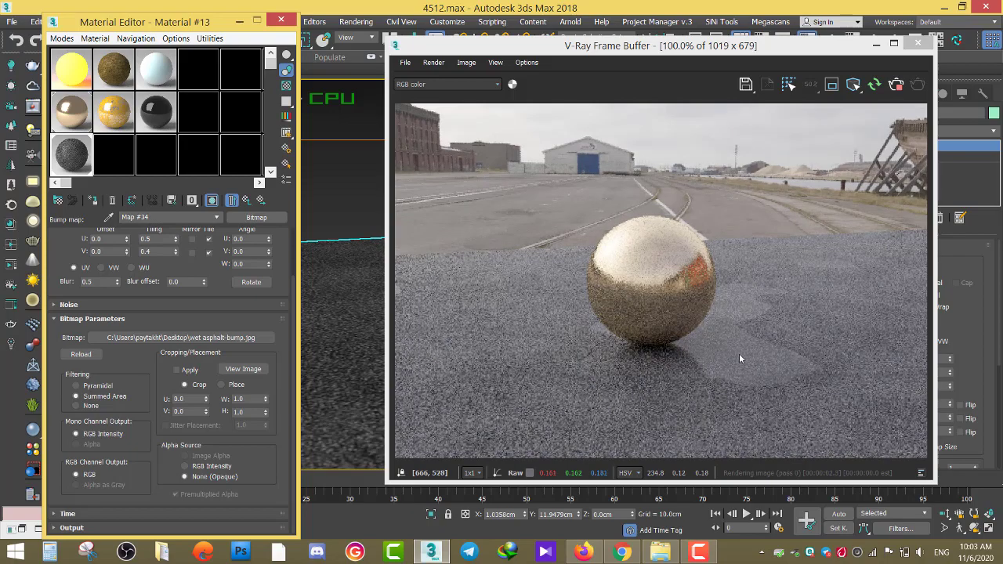
pyautogui.scroll(3, 740, 354)
pyautogui.scroll(-2, 739, 354)
pyautogui.scroll(-1, 738, 366)
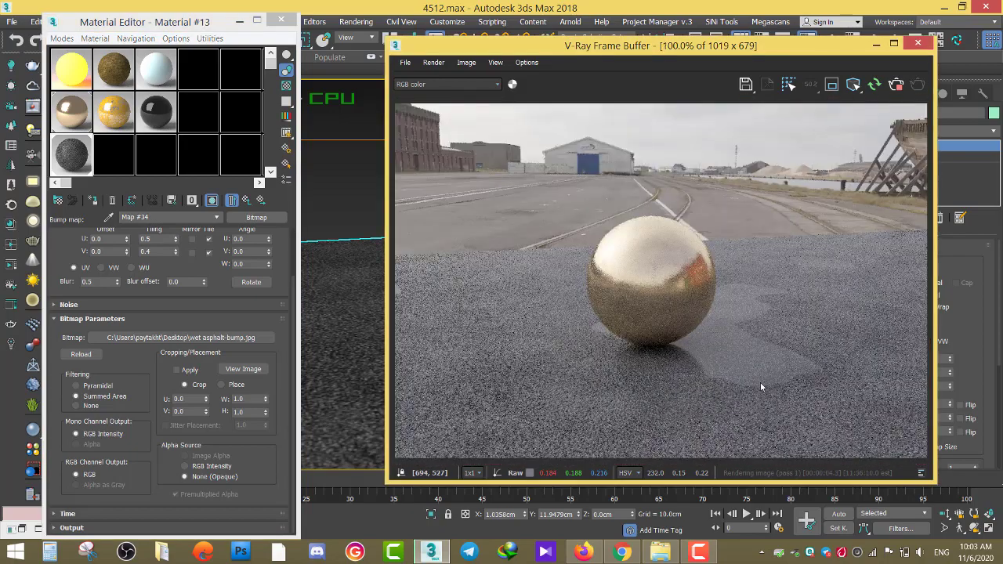
pyautogui.scroll(1, 762, 380)
pyautogui.scroll(-1, 715, 379)
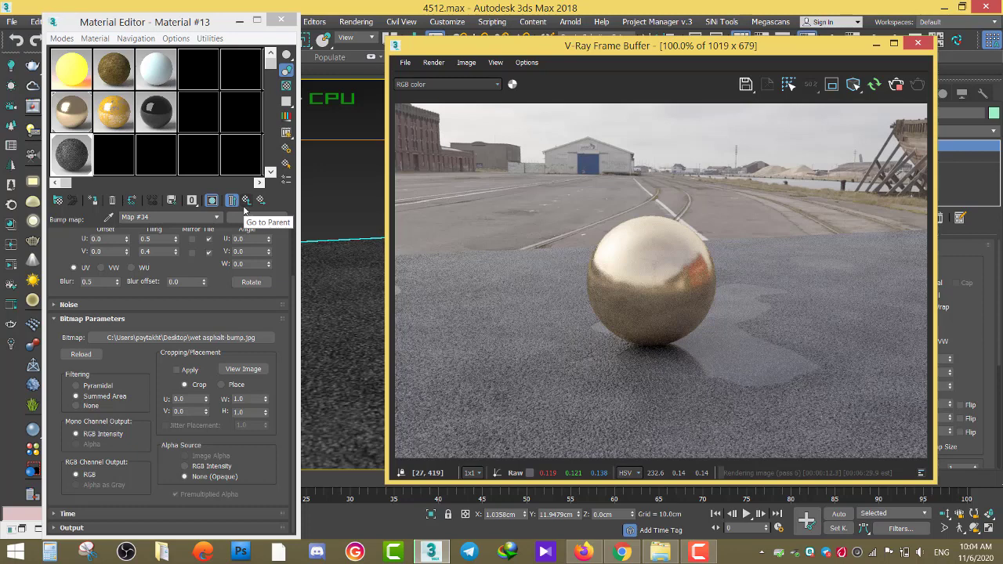
# - Back on Material #13, set the Reflect colour to pure white (RGB 255)
pyautogui.click(246, 200)
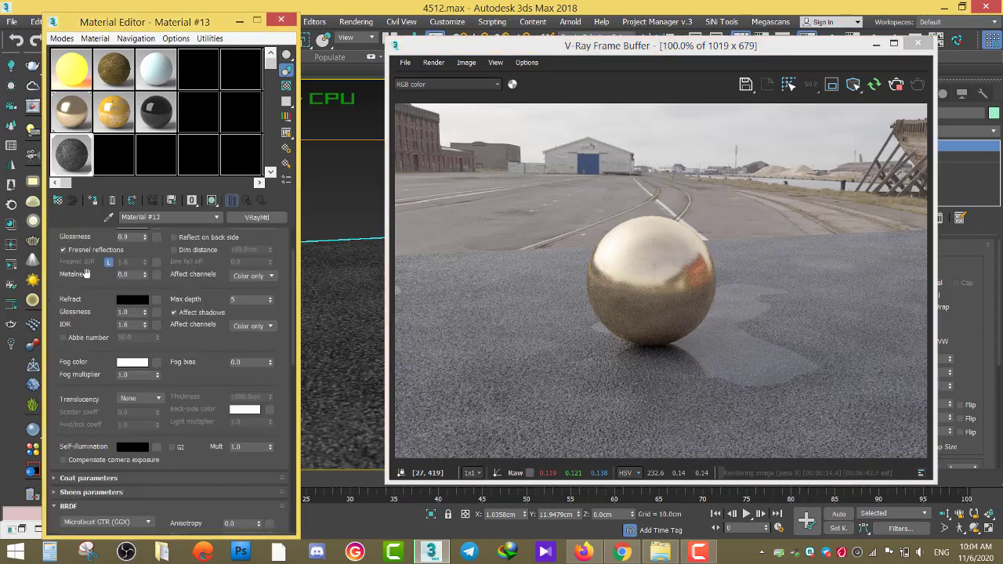
pyautogui.click(132, 282)
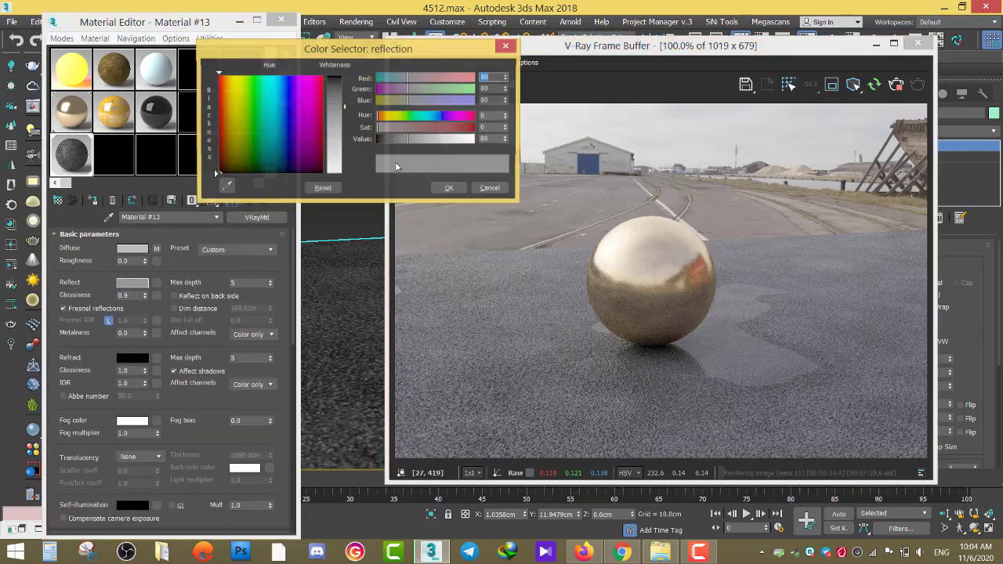
pyautogui.moveTo(342, 139); pyautogui.dragTo(341, 178)
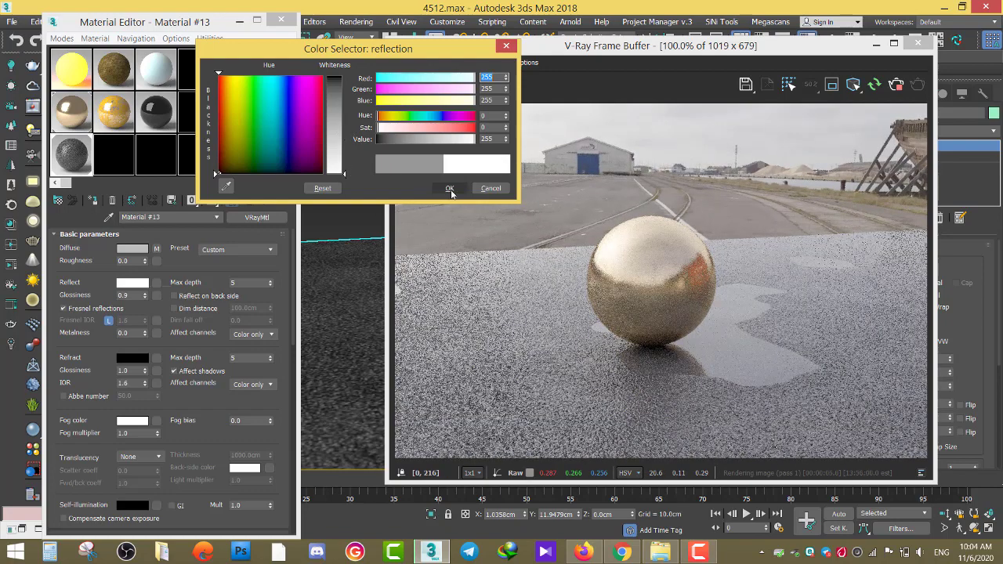
pyautogui.click(450, 189)
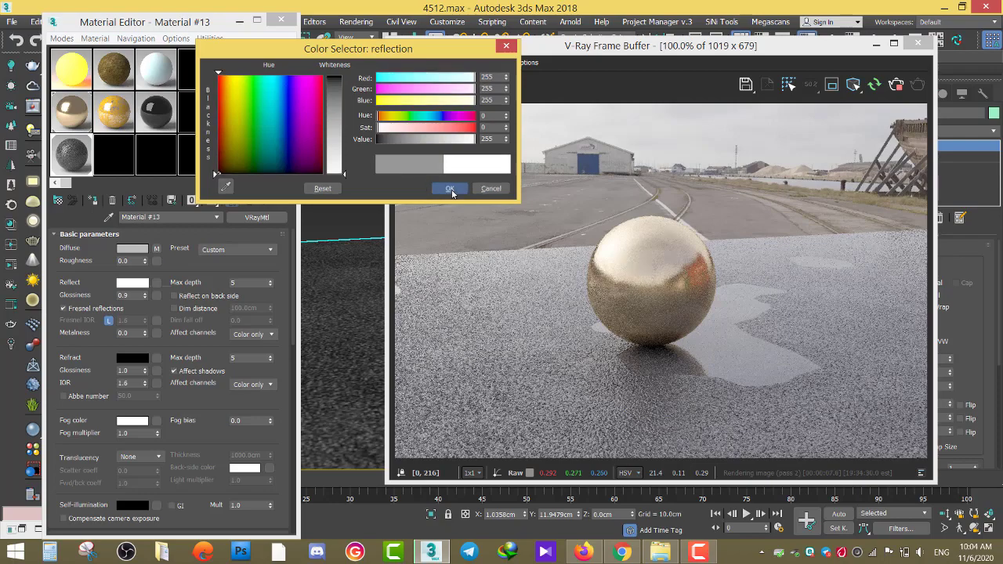
pyautogui.hotkey('alt', 'Tab')
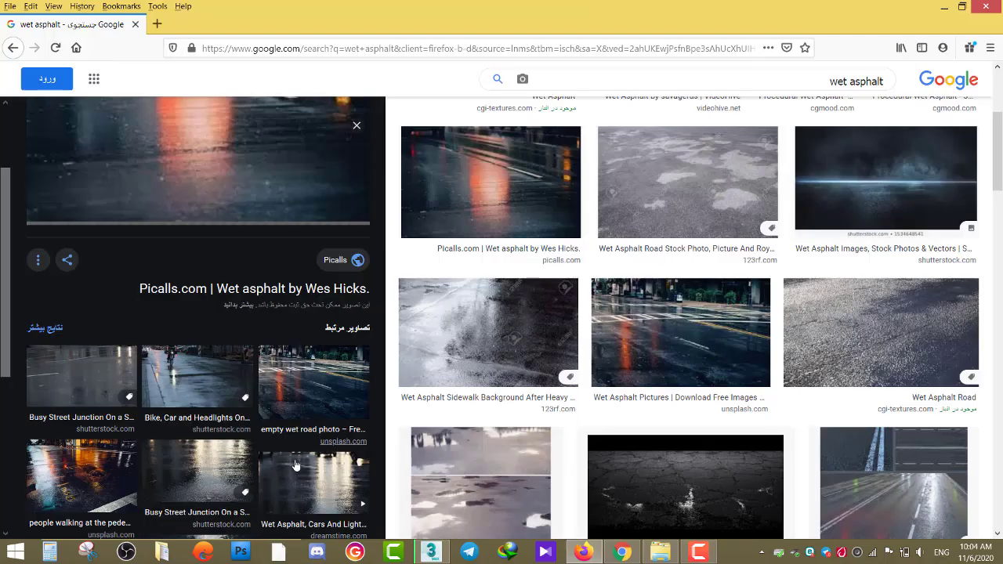
# - Preview the Busy Street Junction wet street photo, then minimize Firefox
pyautogui.click(194, 467)
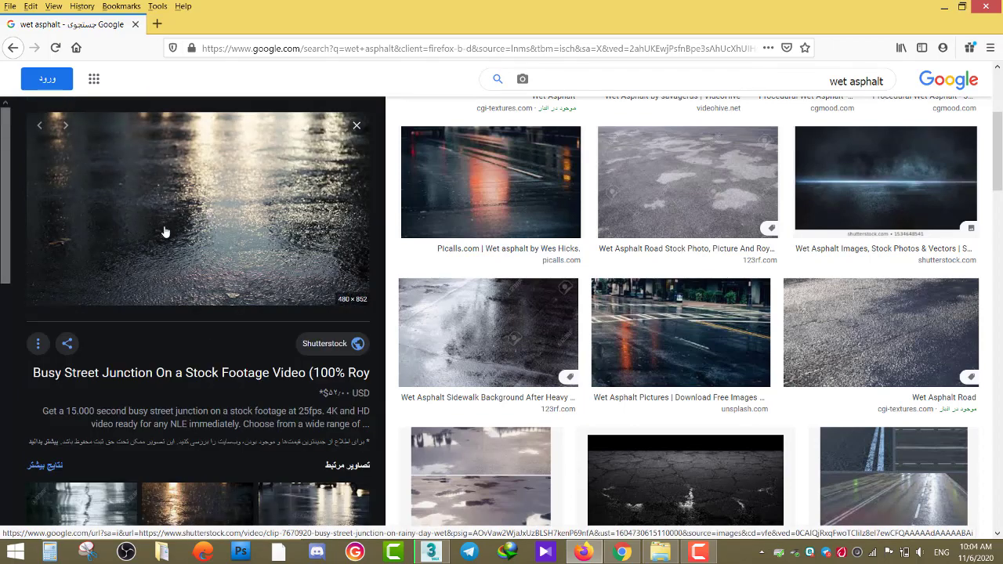
pyautogui.click(945, 9)
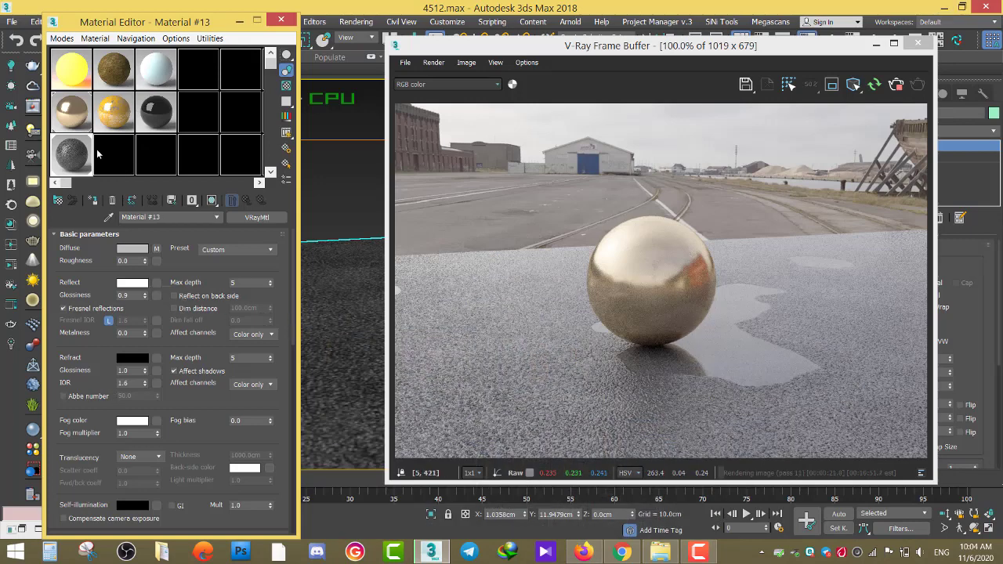
# - Pick the next slot's copied asphalt material (Material #1355) and set its Reflect colour to grey
pyautogui.click(113, 161)
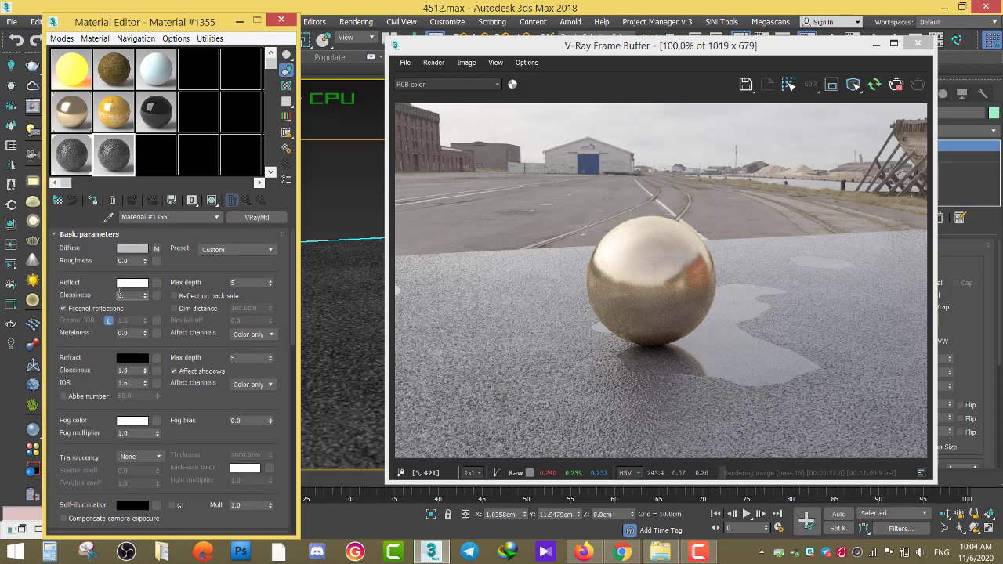
pyautogui.write('7')
pyautogui.click(123, 281)
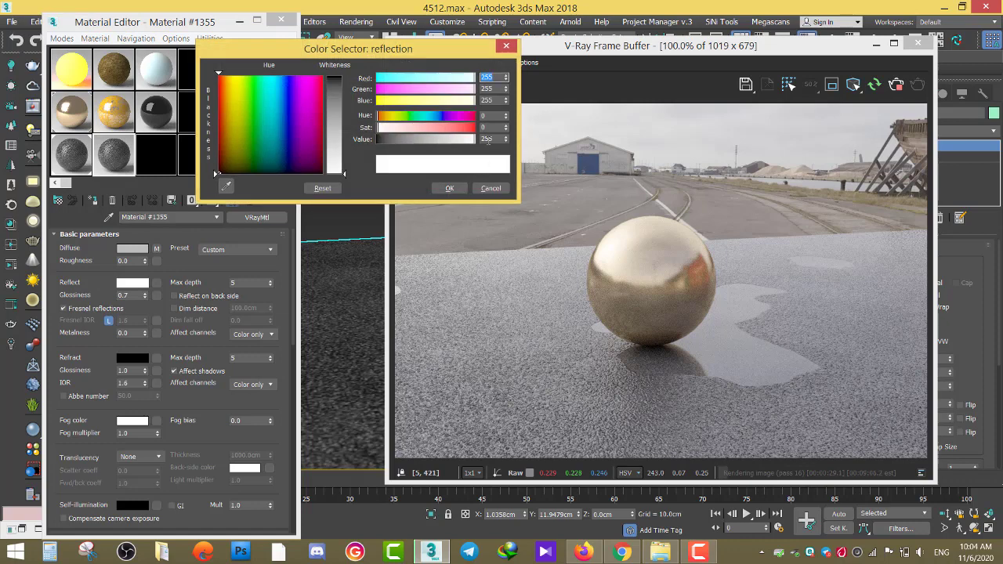
pyautogui.click(452, 188)
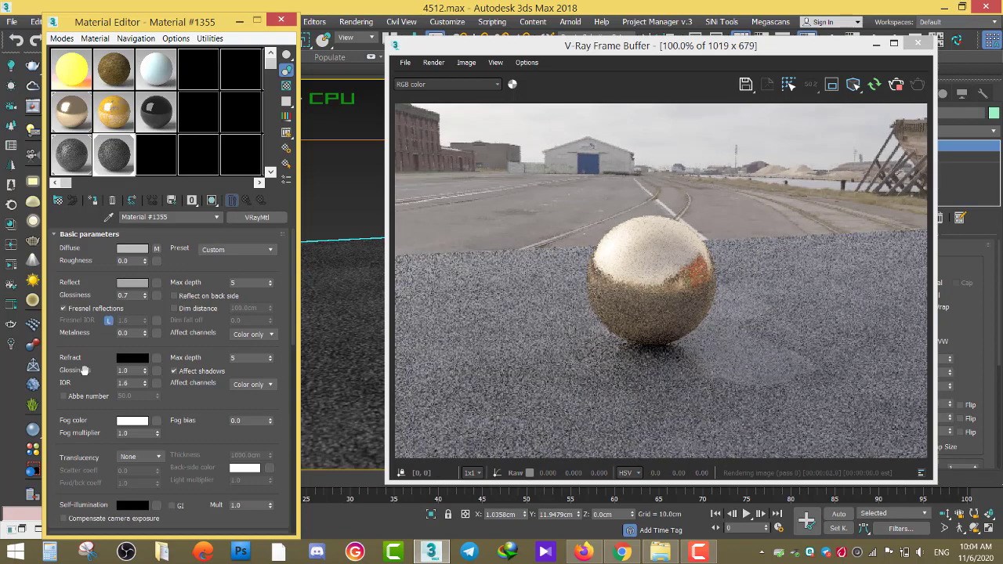
pyautogui.scroll(-5, 93, 352)
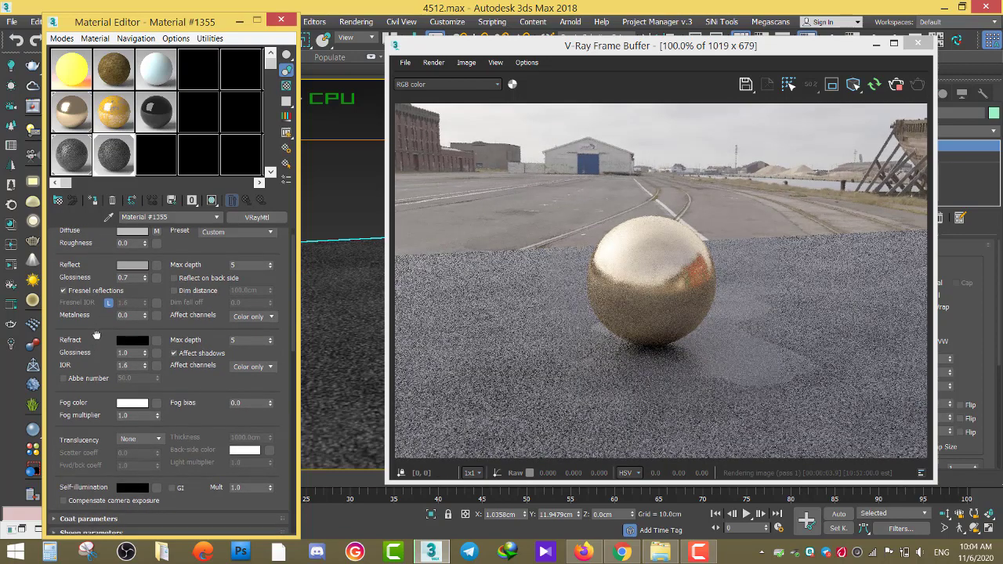
pyautogui.scroll(-4, 102, 378)
pyautogui.scroll(-6, 197, 396)
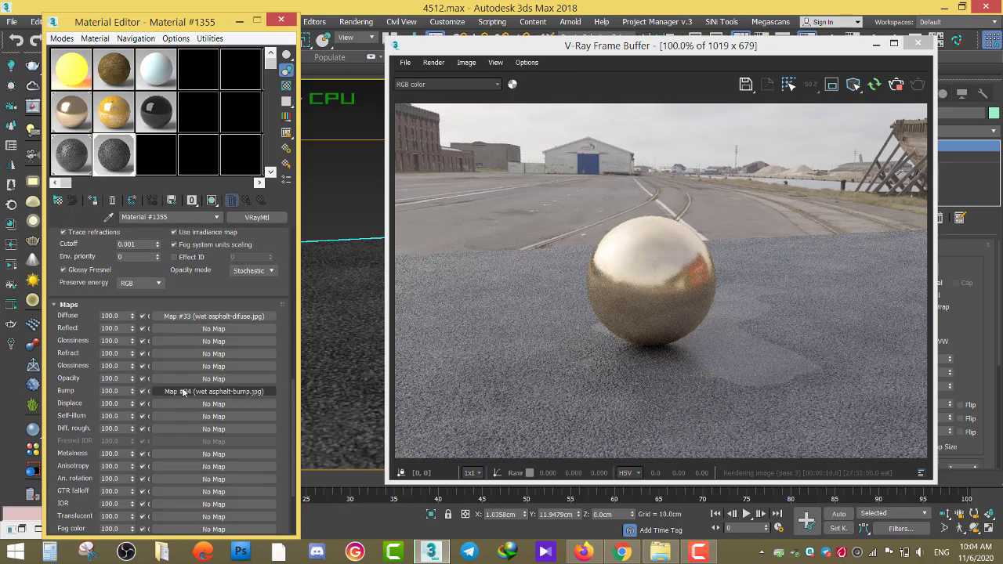
# - Copy the wet asphalt bump map into the Displace slot and set its amount to 1
pyautogui.moveTo(182, 392); pyautogui.dragTo(165, 317)
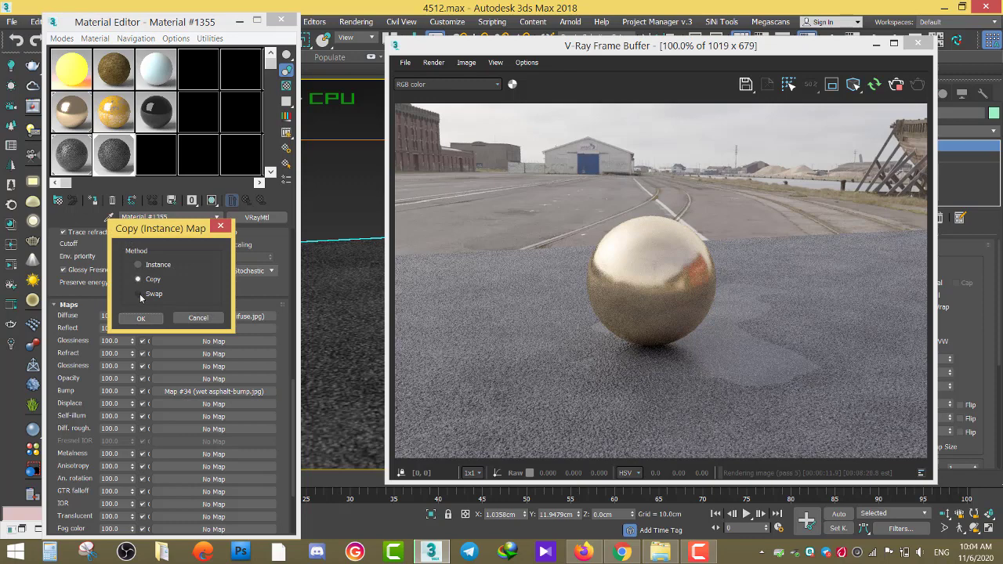
pyautogui.click(140, 318)
pyautogui.doubleClick(118, 404)
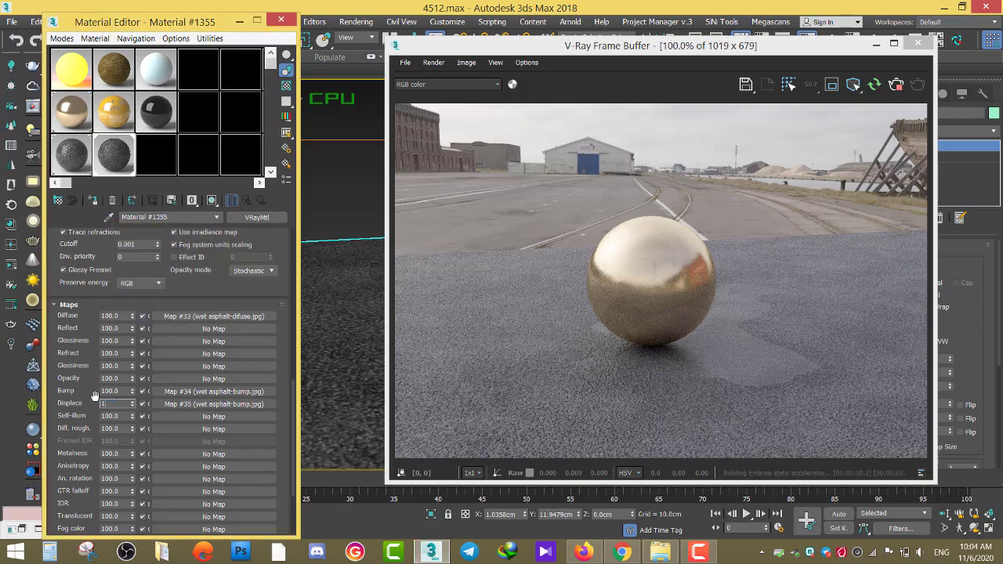
pyautogui.write('1')
pyautogui.press('Return')
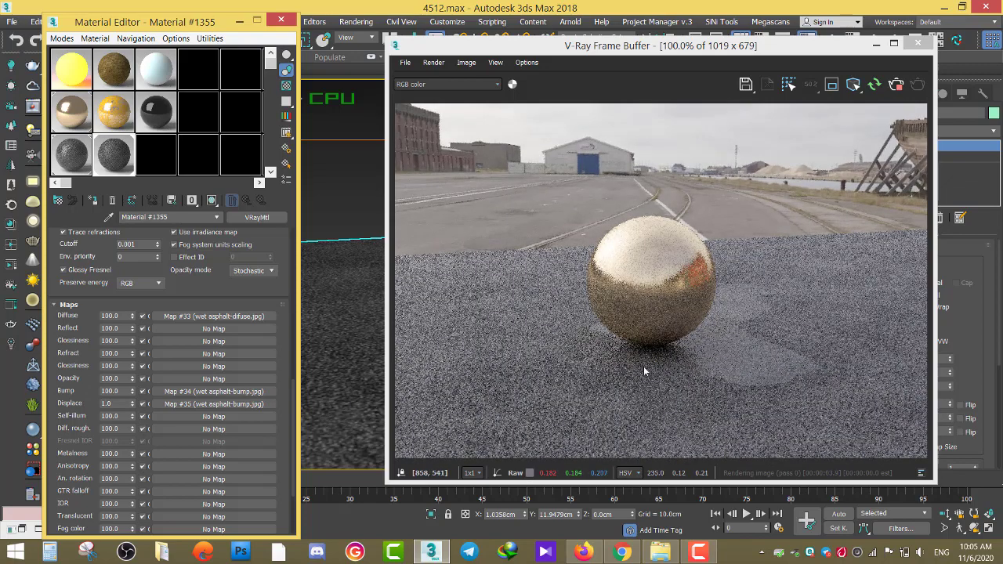
# - Open the Material/Map Browser from the VRayMtl type button
pyautogui.scroll(1, 599, 378)
pyautogui.scroll(-1, 599, 378)
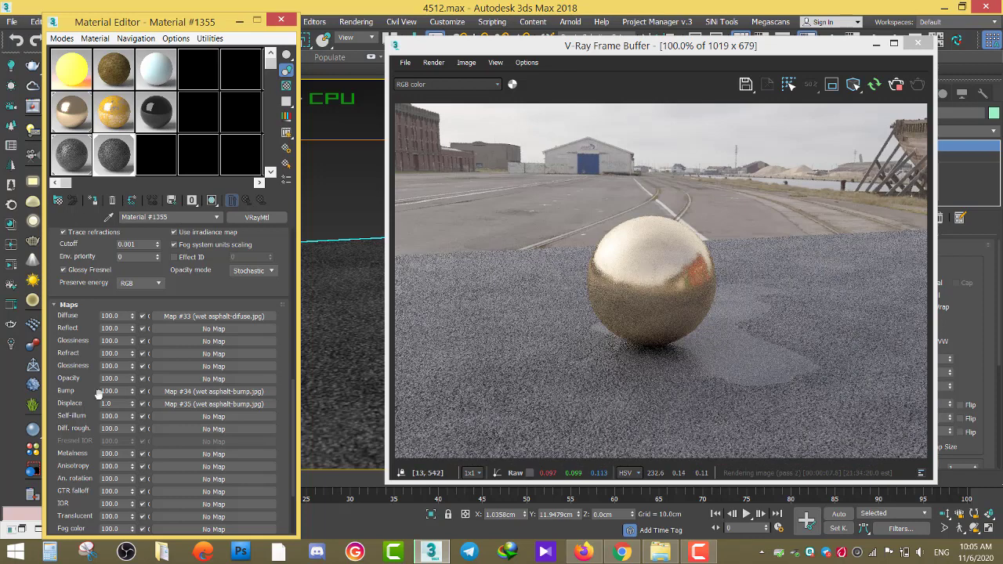
pyautogui.click(258, 217)
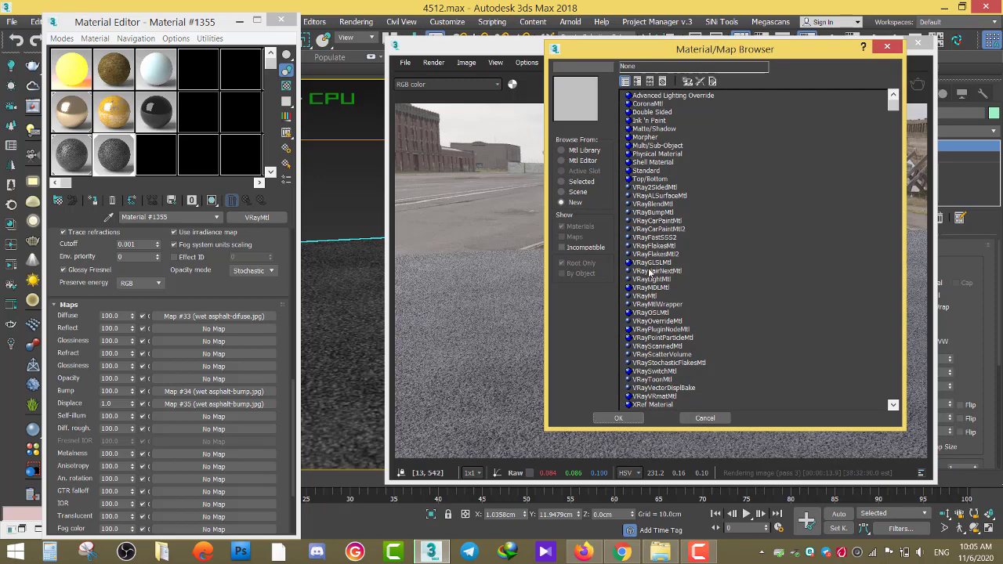
# - Convert Material #1355 to a VRayBlendMtl and load a VRayMtl into coat 1
pyautogui.doubleClick(650, 204)
pyautogui.click(139, 313)
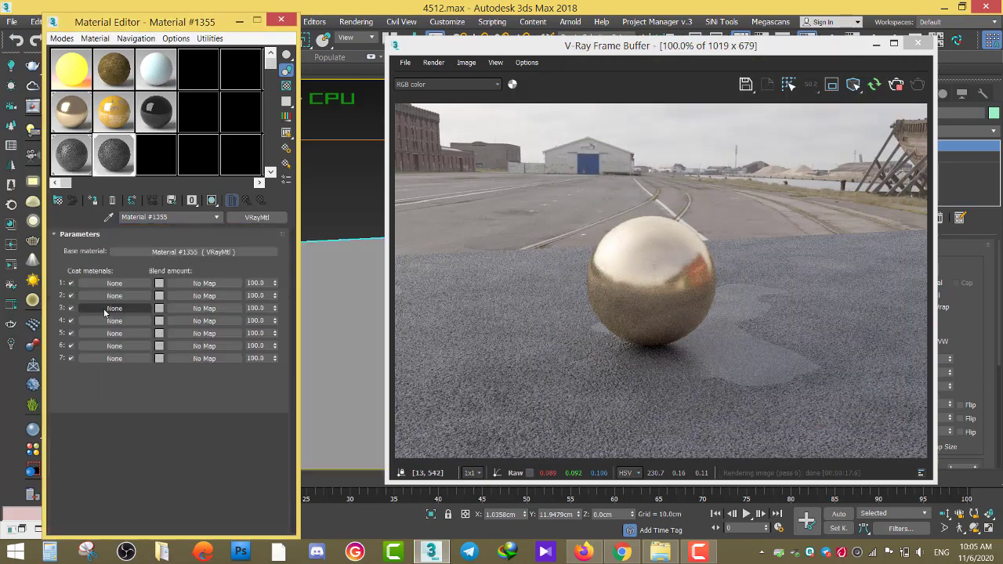
pyautogui.click(102, 284)
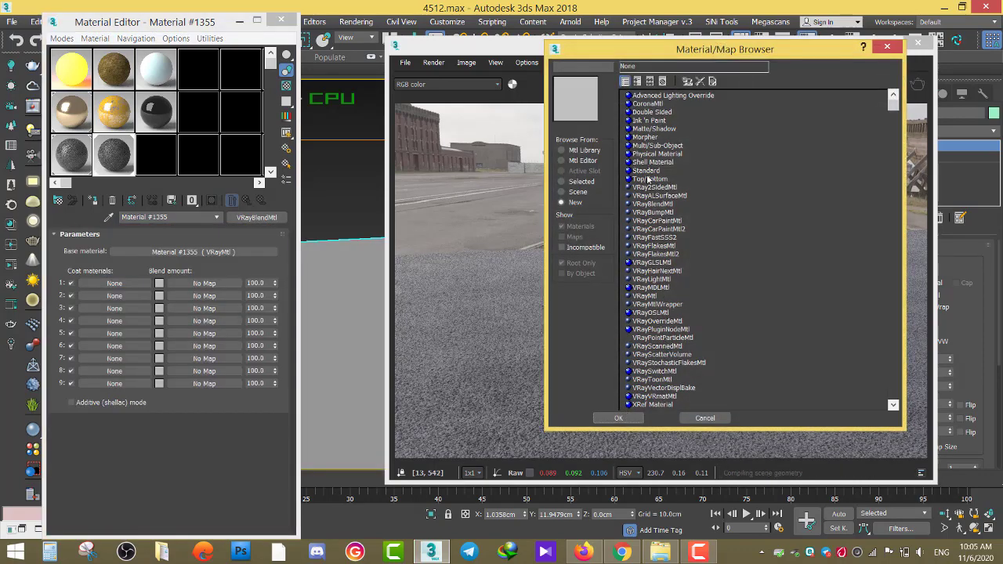
pyautogui.doubleClick(653, 298)
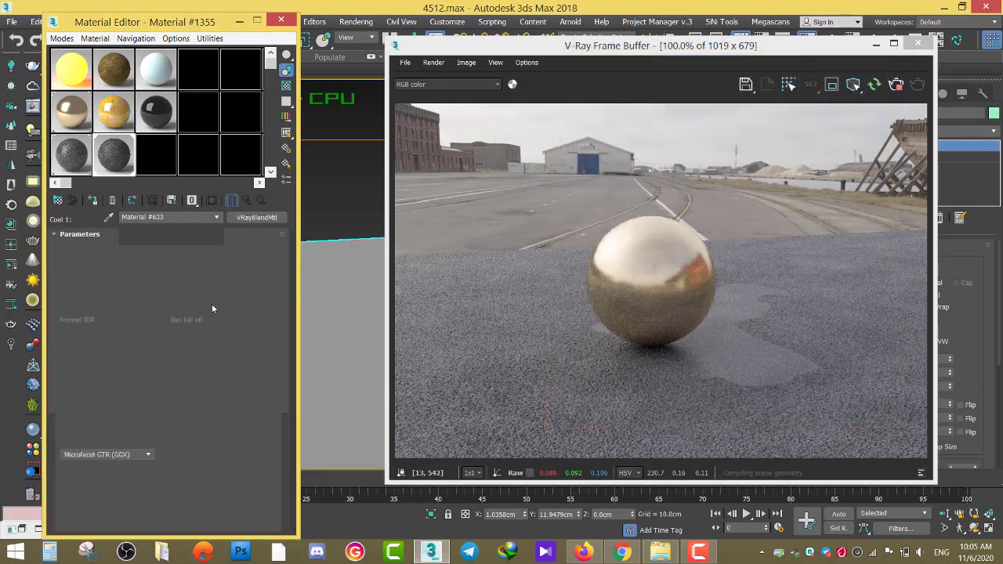
# - Give the coat a white reflection colour and 0.7 reflection glossiness
pyautogui.click(133, 283)
pyautogui.moveTo(337, 126); pyautogui.dragTo(357, 176)
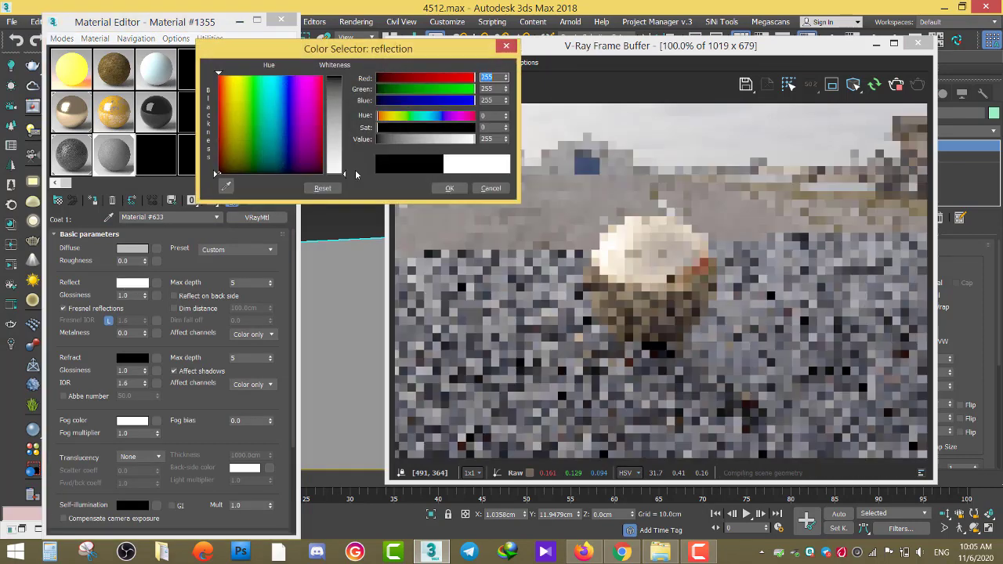
pyautogui.click(445, 183)
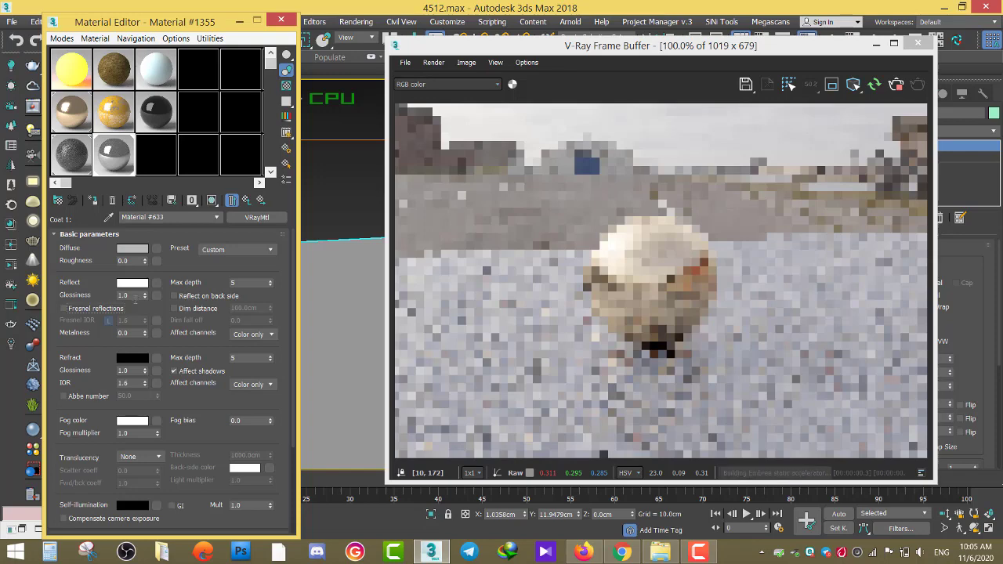
pyautogui.doubleClick(129, 296)
pyautogui.write('0.')
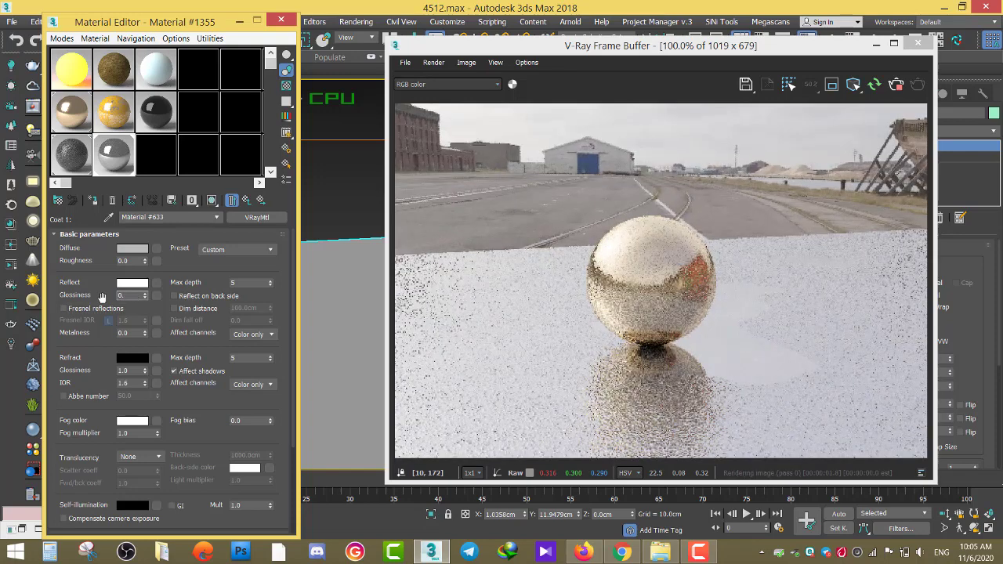
pyautogui.write('7')
pyautogui.press('Return')
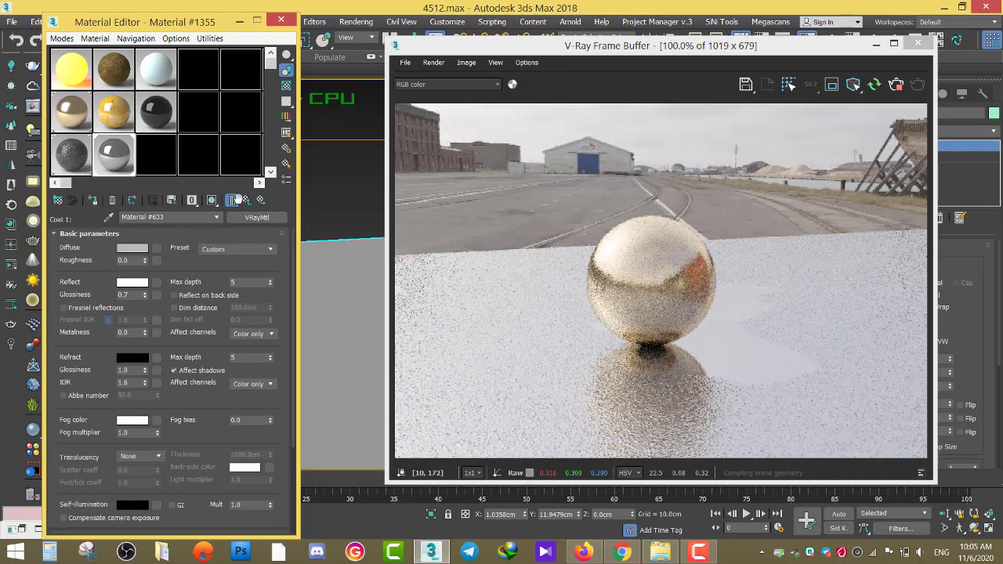
# - Set the coat's diffuse colour to black and return to the blend material
pyautogui.click(132, 247)
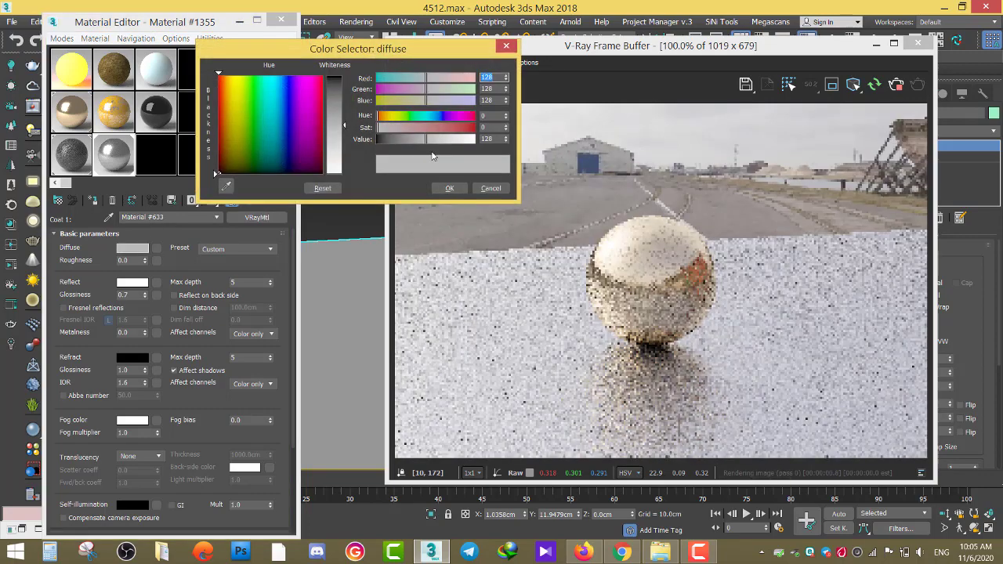
pyautogui.moveTo(337, 94); pyautogui.dragTo(339, 150)
pyautogui.click(449, 188)
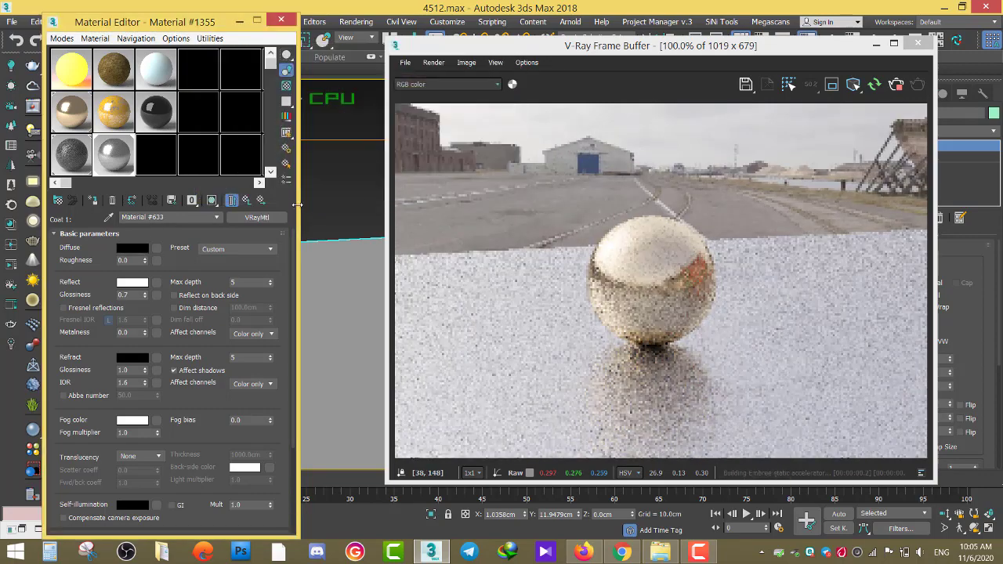
pyautogui.click(252, 202)
# - Load wet asphalt-reflect.jpg as a Bitmap in the coat's Blend amount slot
pyautogui.click(202, 283)
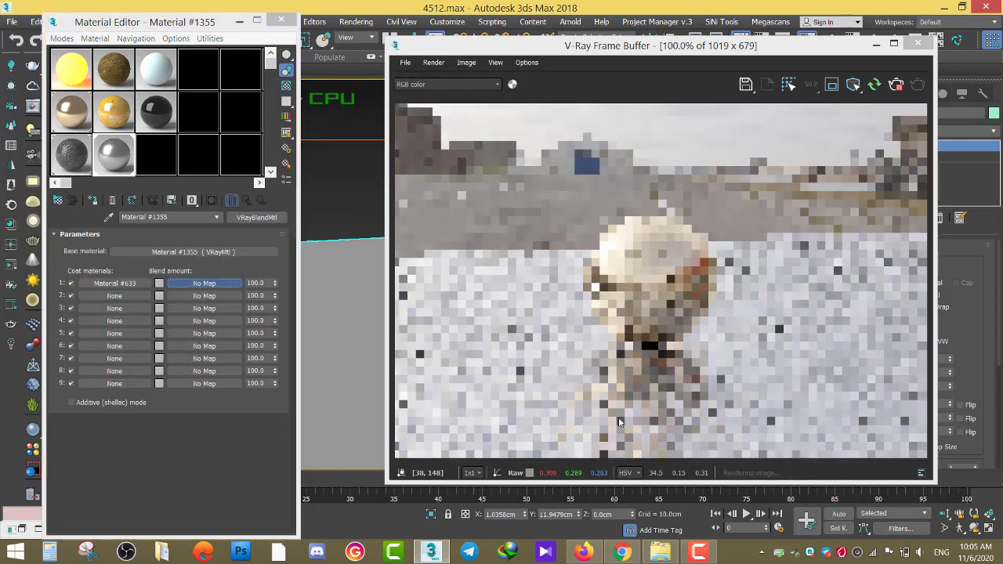
pyautogui.doubleClick(642, 104)
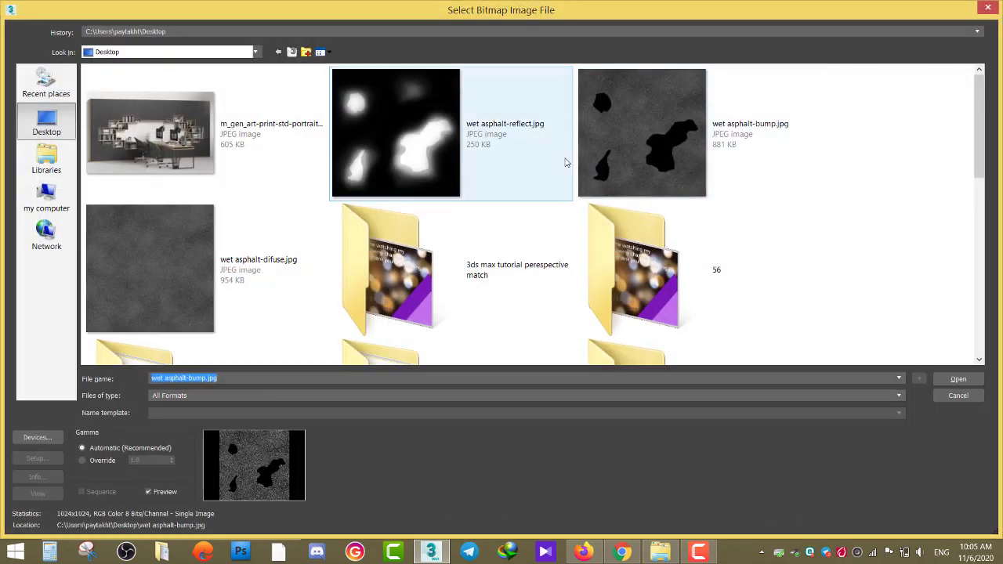
pyautogui.rightClick(399, 124)
pyautogui.click(414, 143)
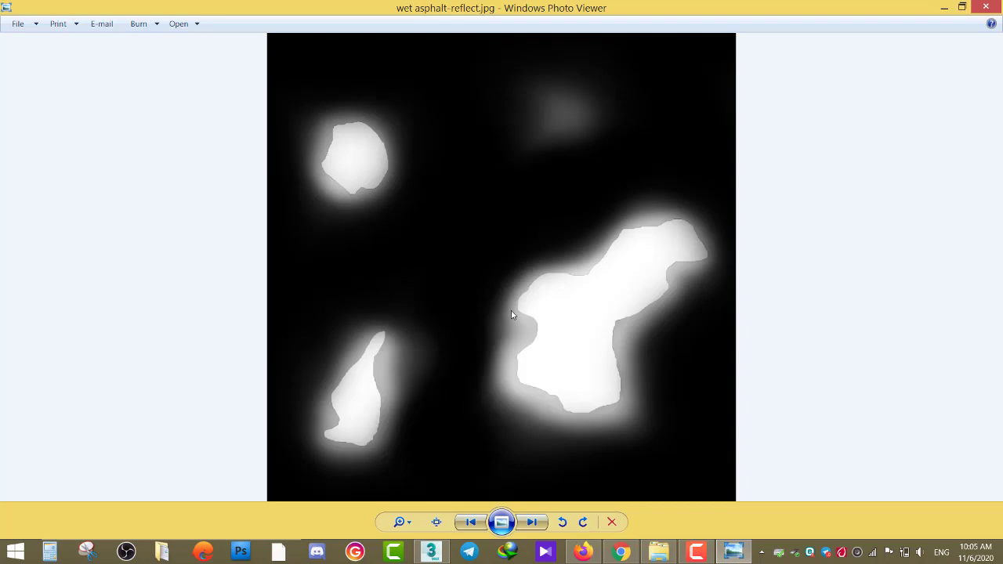
pyautogui.click(986, 7)
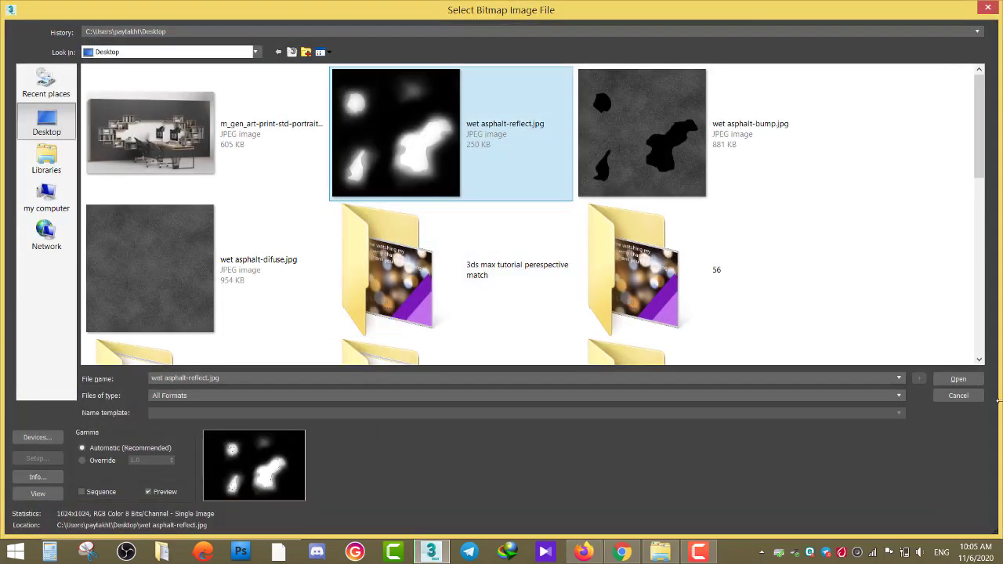
pyautogui.click(959, 379)
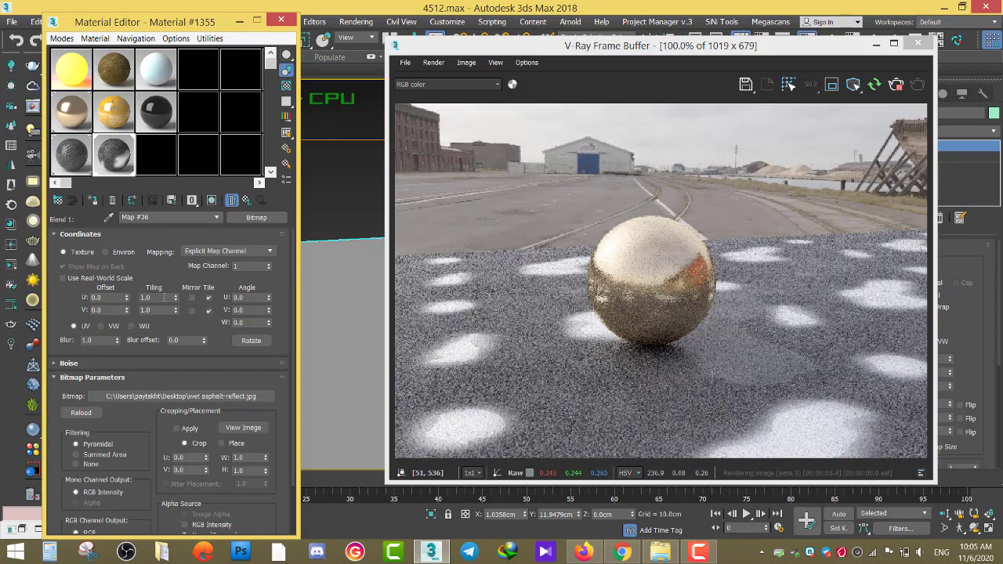
# - Set the mask bitmap's tiling to 0.5 in both U and V
pyautogui.press('Tab')
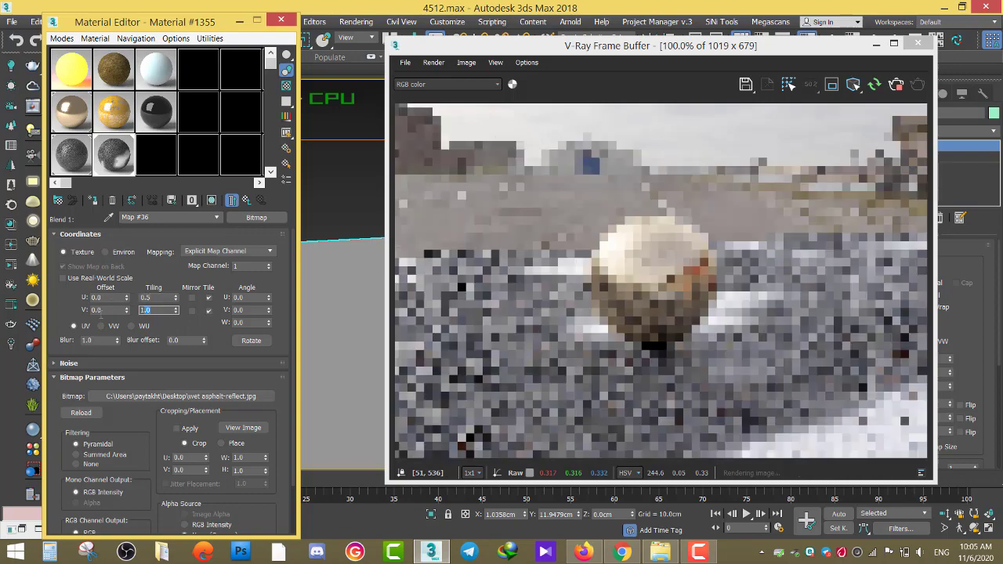
pyautogui.write('0.5')
pyautogui.press('Return')
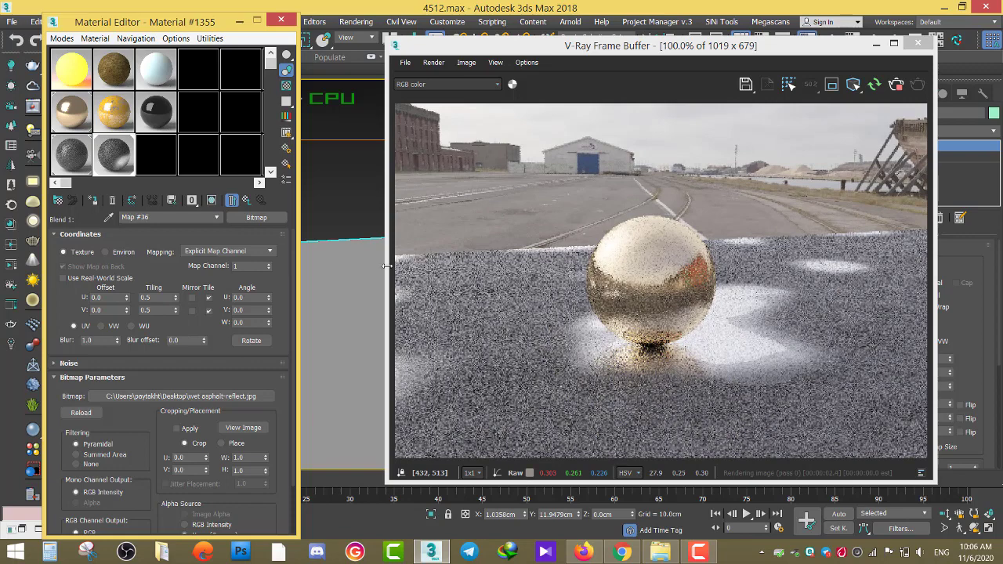
# - Swap Map #36's image for dirt (7).jpg from F:\texture\dirt and return to the blend
pyautogui.click(248, 203)
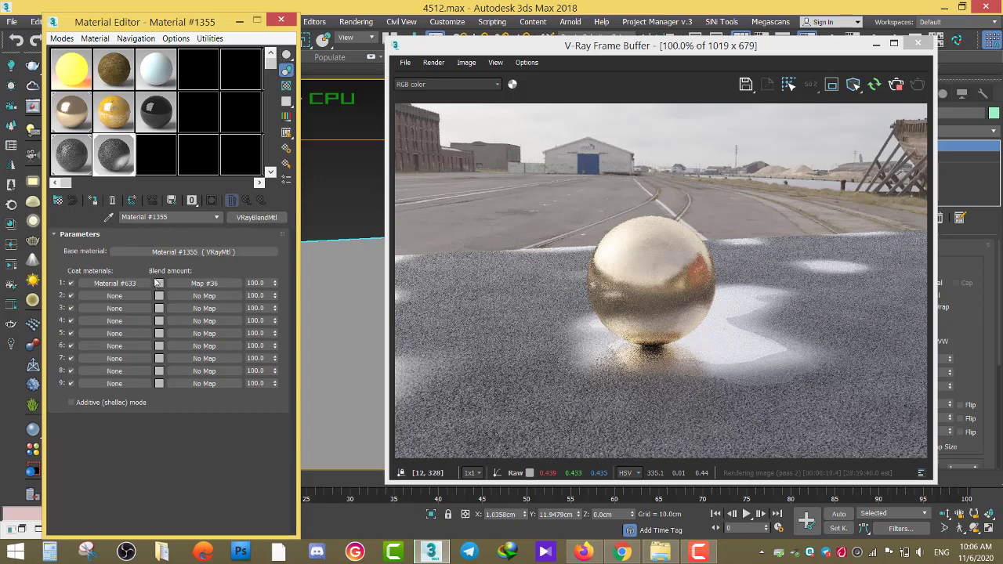
pyautogui.click(180, 283)
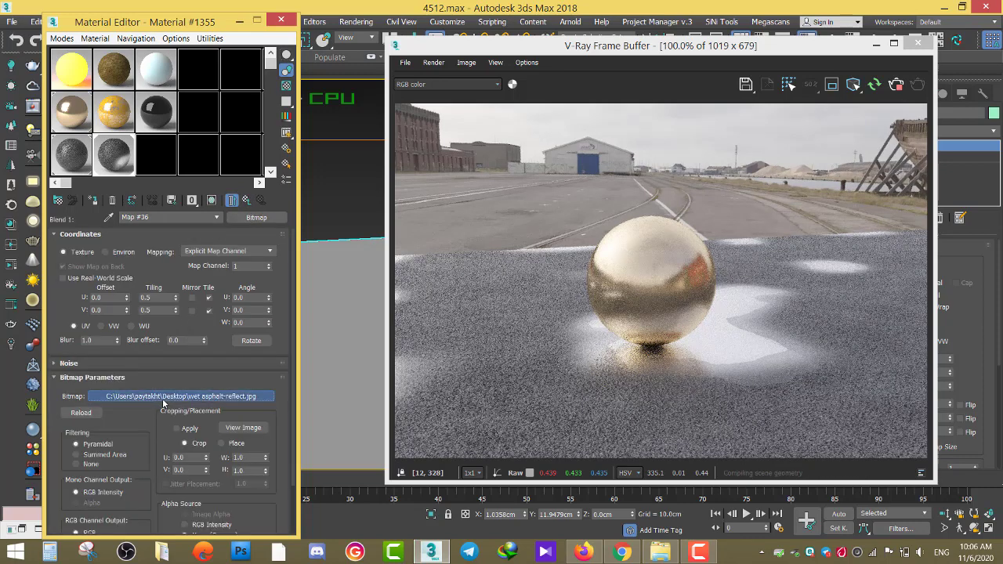
pyautogui.click(168, 329)
pyautogui.click(312, 29)
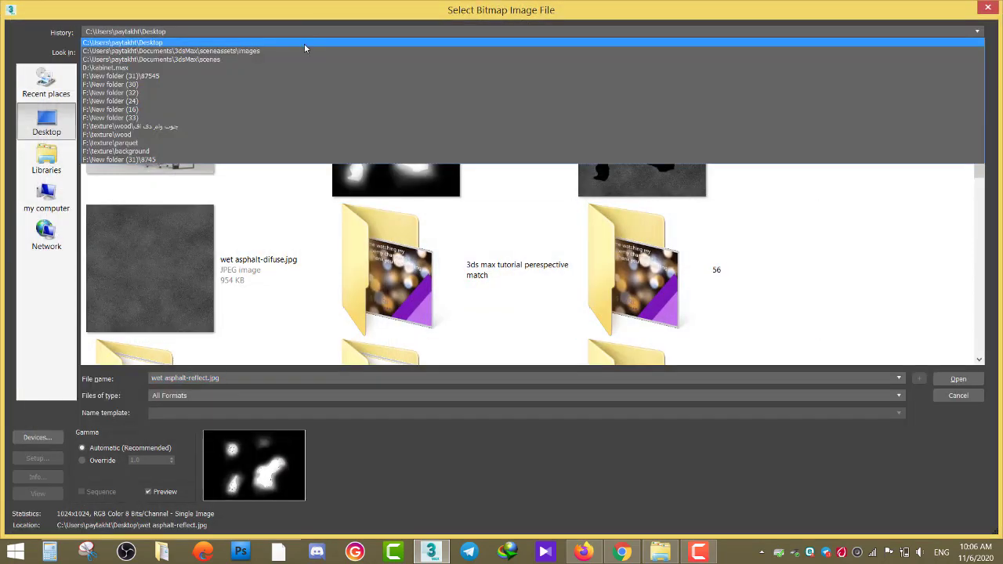
pyautogui.click(274, 127)
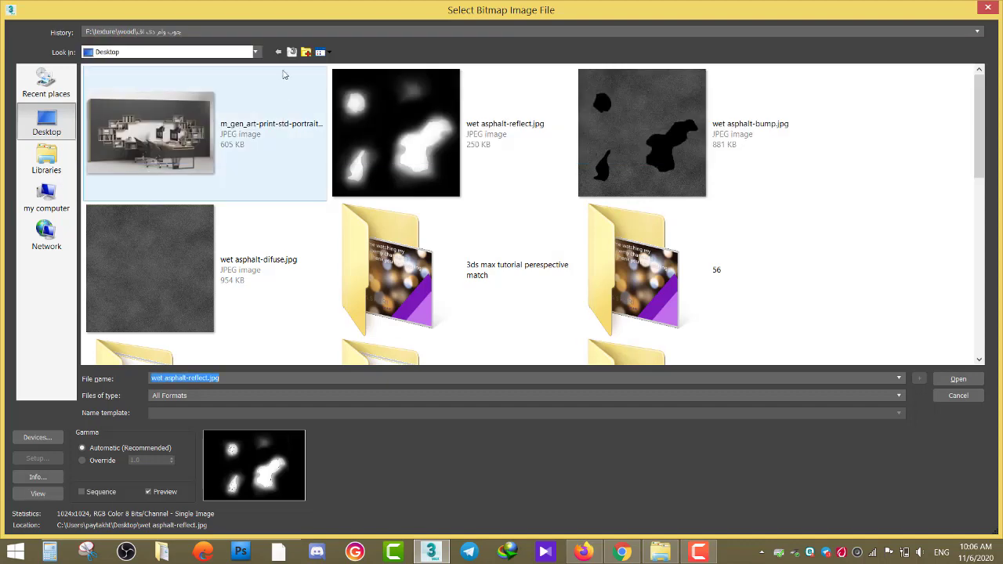
pyautogui.click(291, 52)
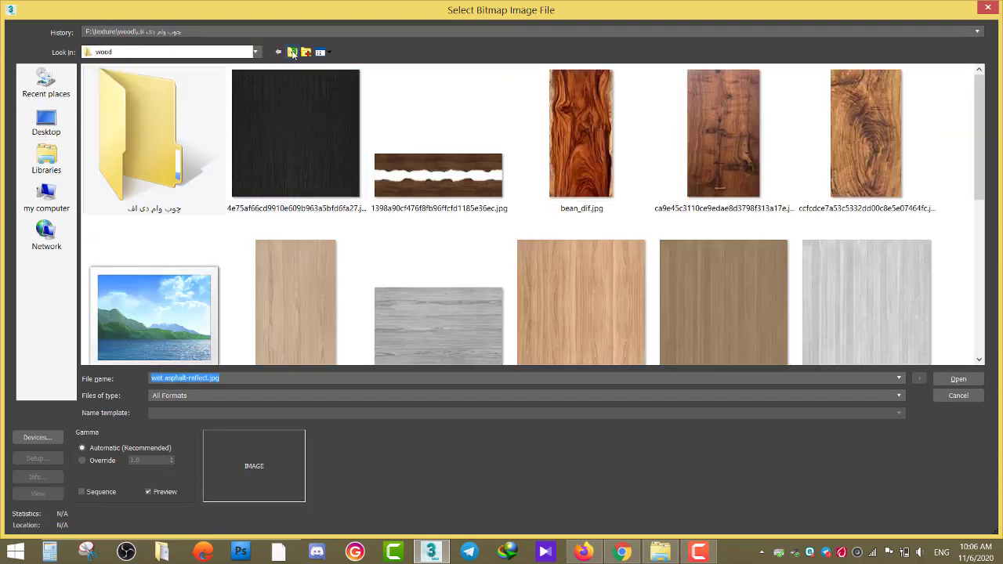
pyautogui.click(291, 52)
pyautogui.doubleClick(389, 102)
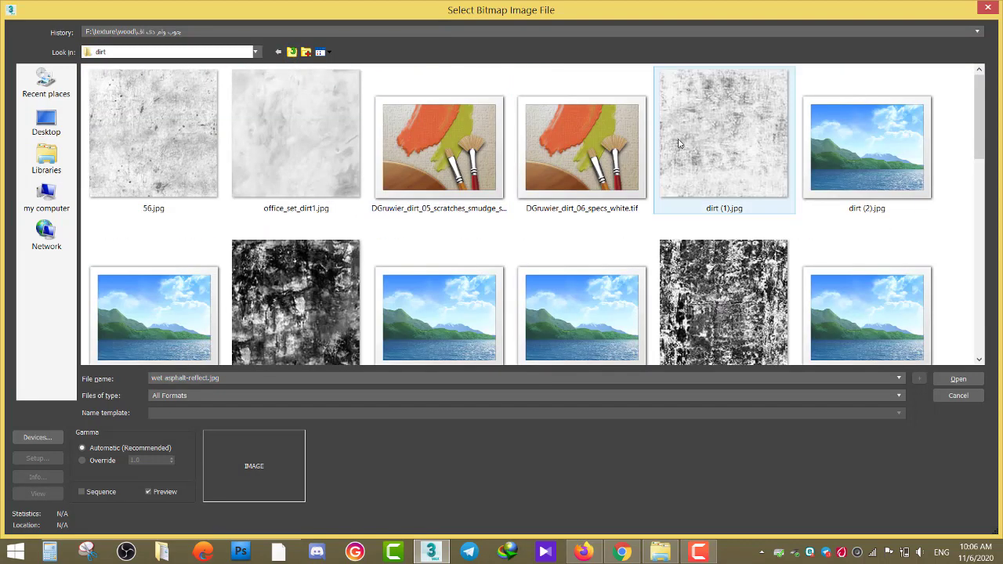
pyautogui.doubleClick(723, 302)
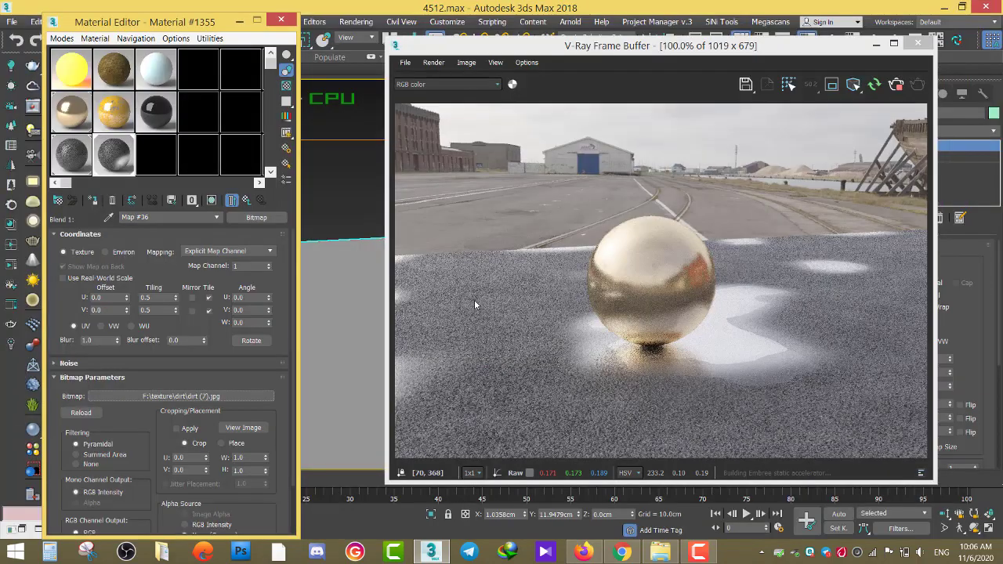
pyautogui.click(247, 201)
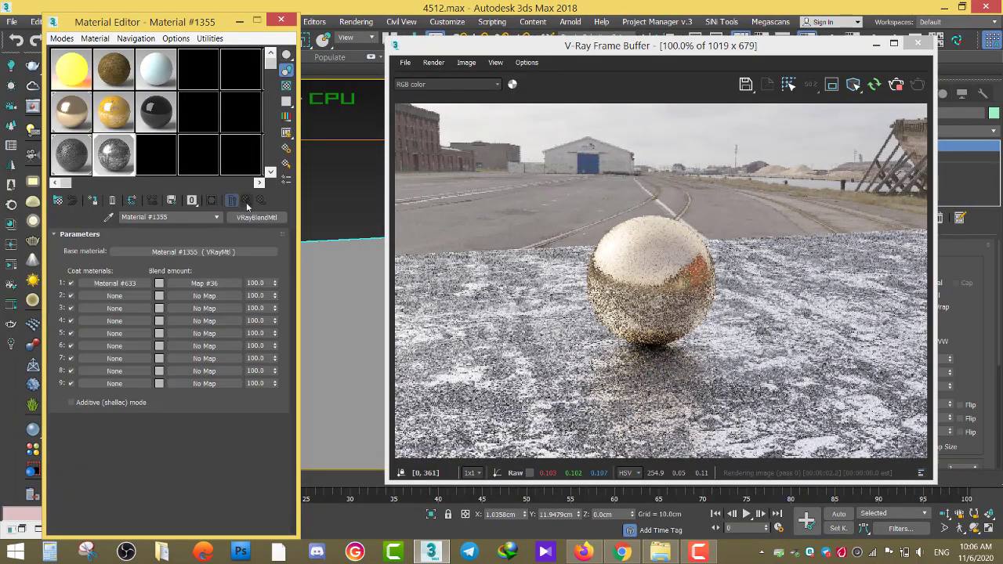
# - Open the blend's base VRayMtl and review its Maps rollout, including the bump slot
pyautogui.click(174, 252)
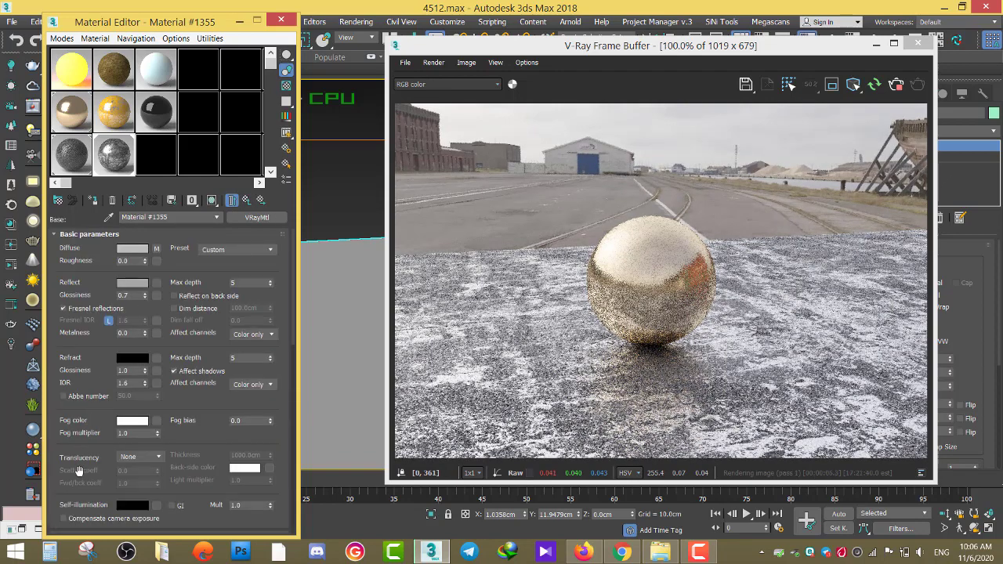
pyautogui.scroll(-8, 92, 423)
pyautogui.scroll(-1, 157, 439)
pyautogui.rightClick(198, 453)
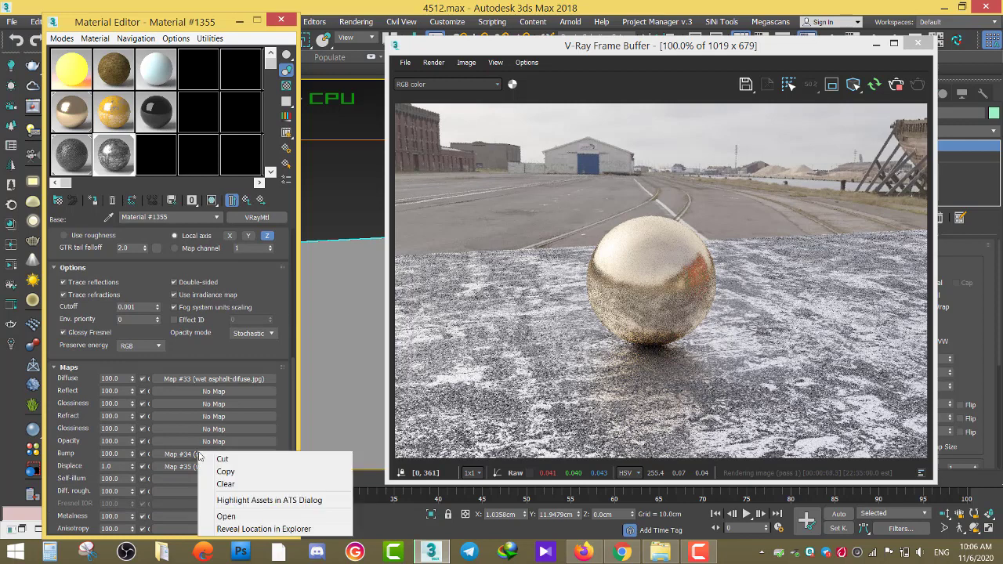
pyautogui.click(144, 456)
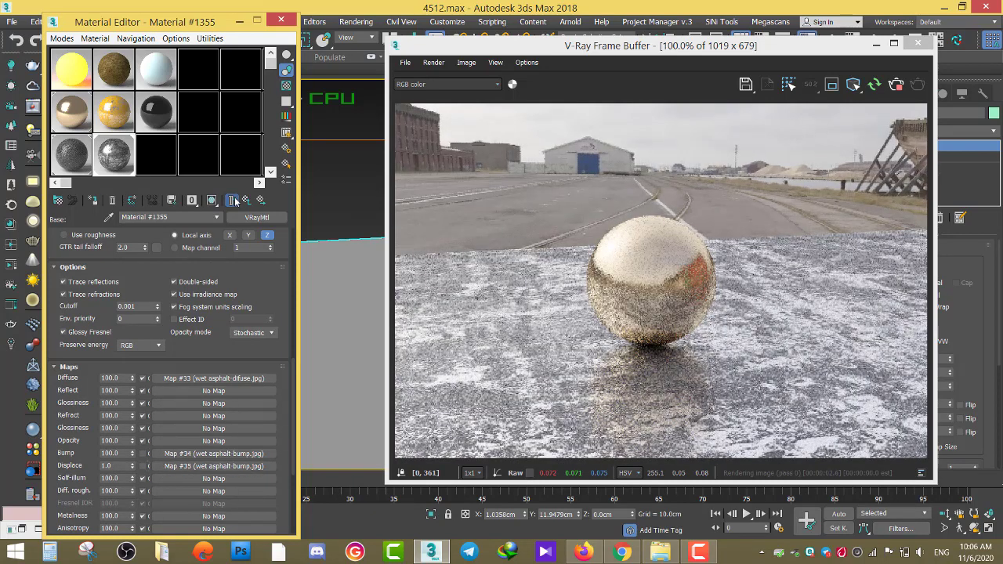
# - Try dirt (8).jpg as the blend mask image
pyautogui.click(261, 200)
pyautogui.click(202, 283)
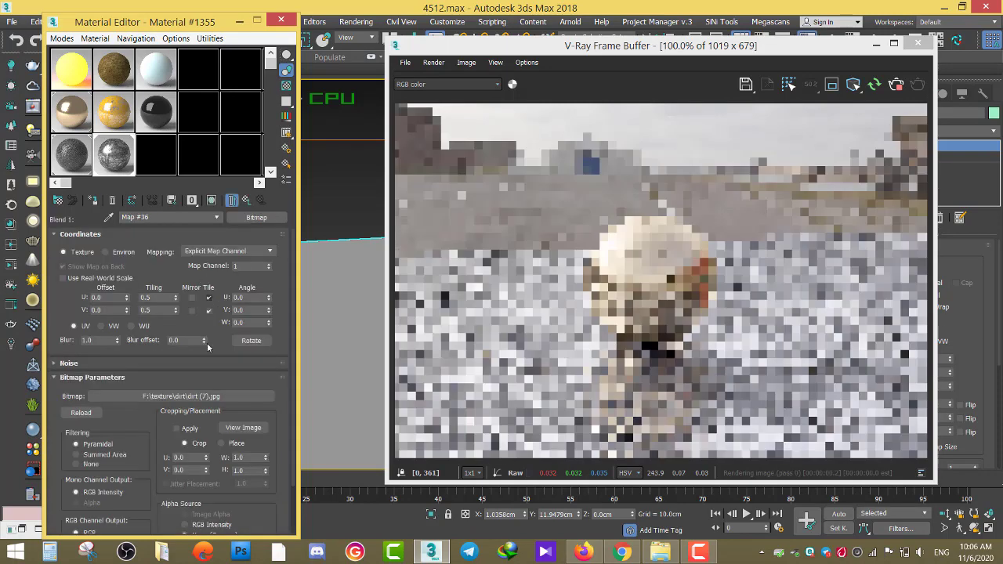
pyautogui.click(198, 399)
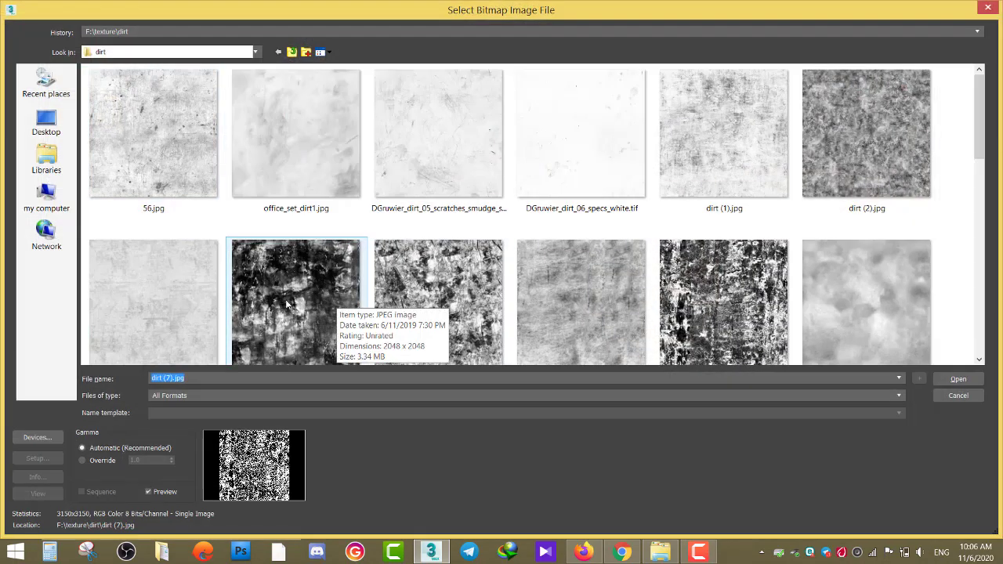
pyautogui.click(286, 300)
pyautogui.doubleClick(809, 307)
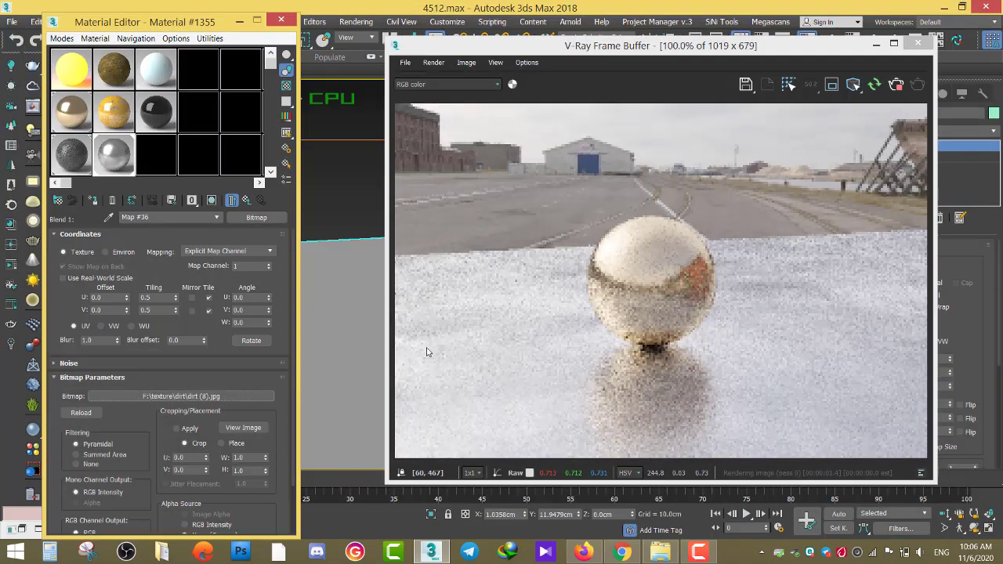
# - Try dirt (14).jpg as the blend mask image instead
pyautogui.click(208, 396)
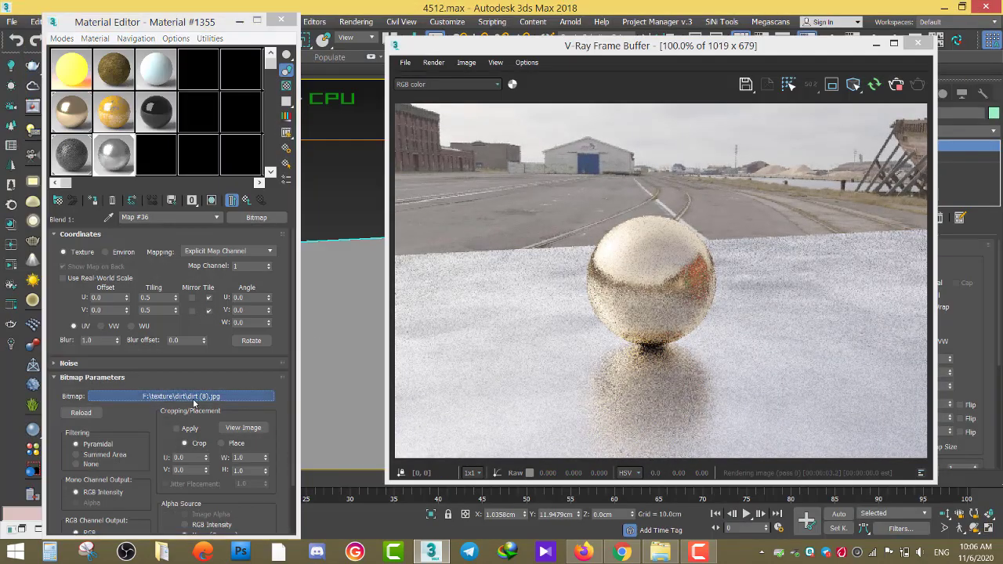
pyautogui.scroll(-1, 352, 305)
pyautogui.scroll(-1, 438, 292)
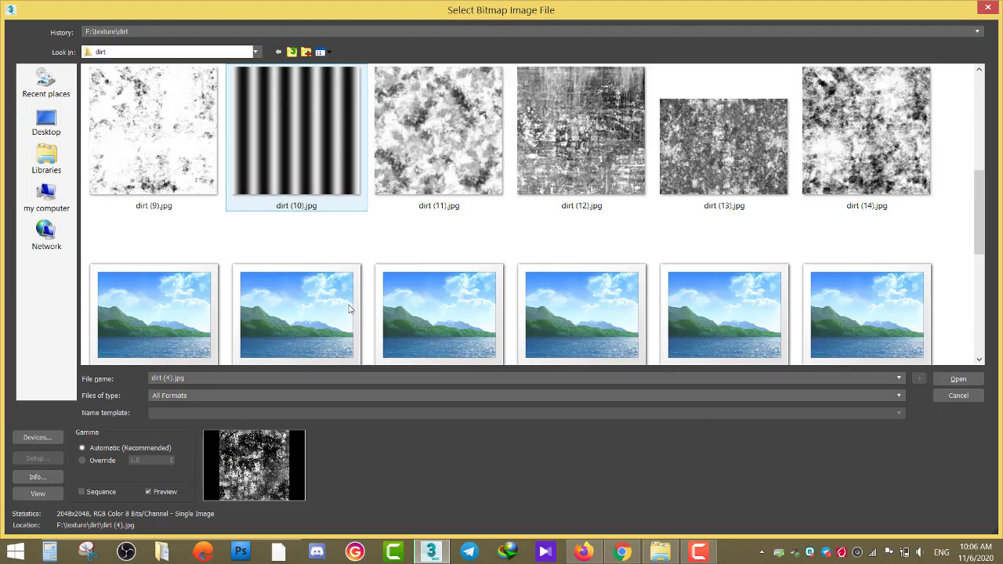
pyautogui.doubleClick(848, 149)
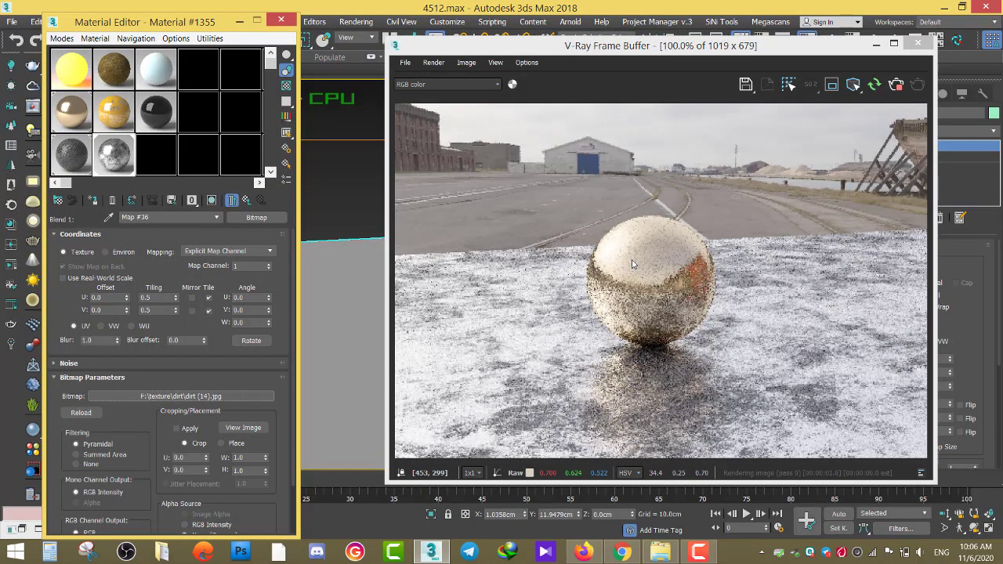
# - Load wet asphalt-reflect.jpg from the Desktop as the puddle mask
pyautogui.click(180, 396)
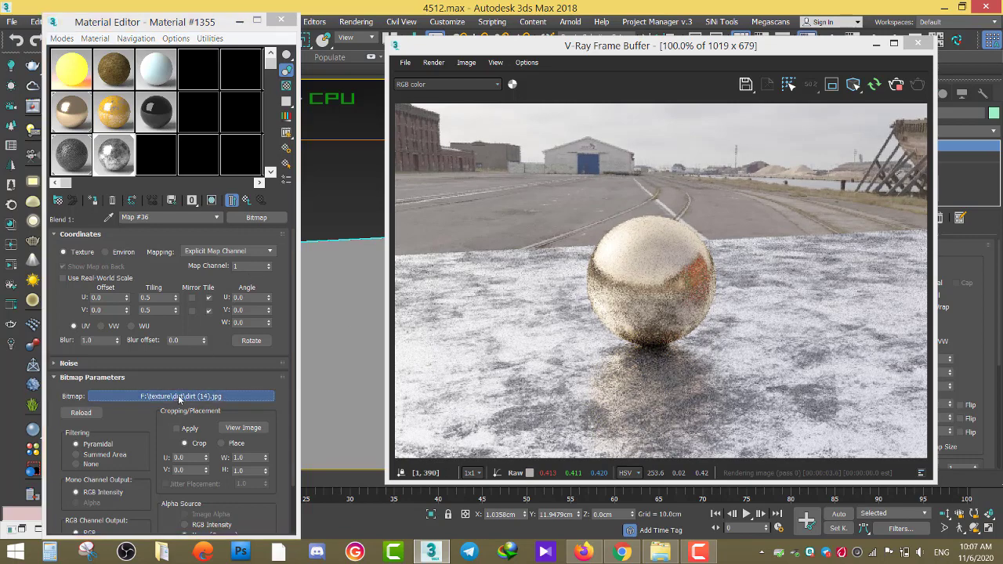
pyautogui.click(48, 119)
pyautogui.scroll(-5, 196, 208)
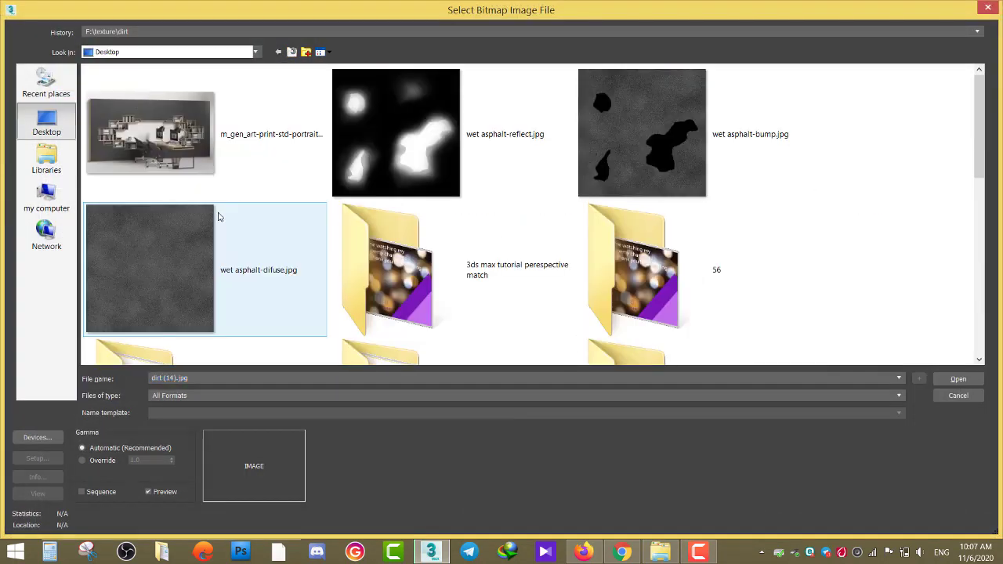
pyautogui.doubleClick(413, 105)
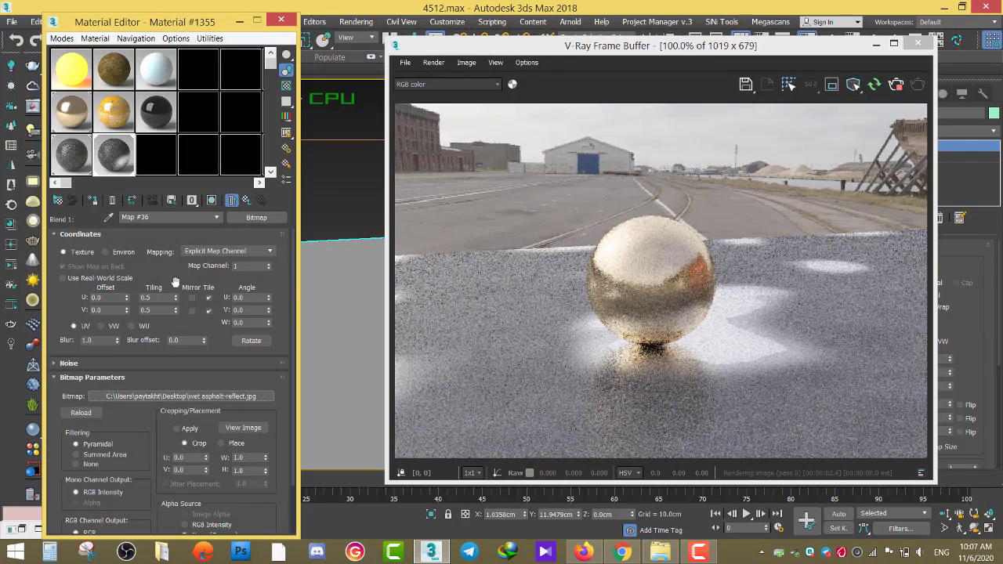
# - Drag Map #36's offsets to U 1.31 and V -0.54, then go back to the blend material
pyautogui.click(127, 312)
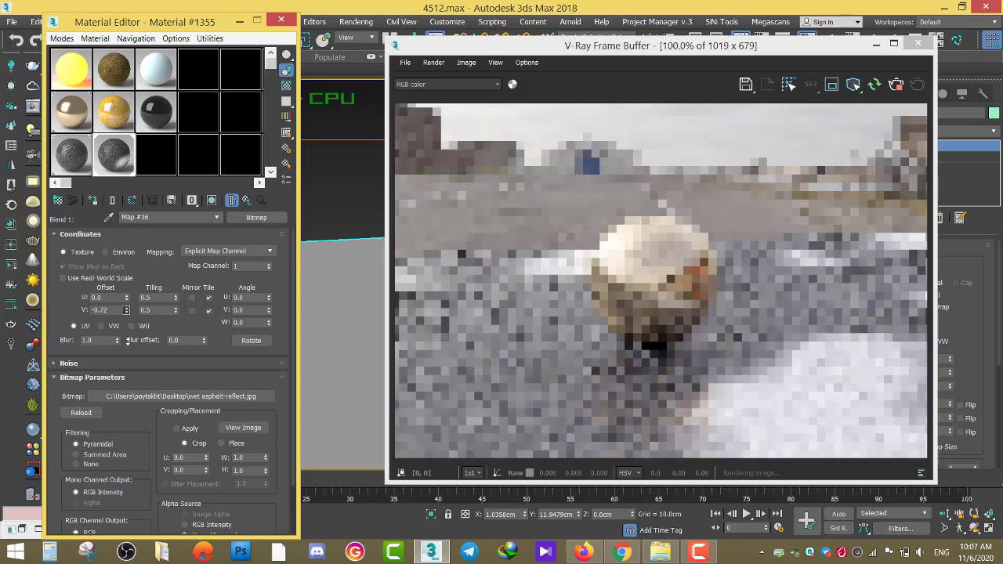
pyautogui.moveTo(128, 349); pyautogui.dragTo(127, 345)
pyautogui.moveTo(126, 298); pyautogui.dragTo(125, 226)
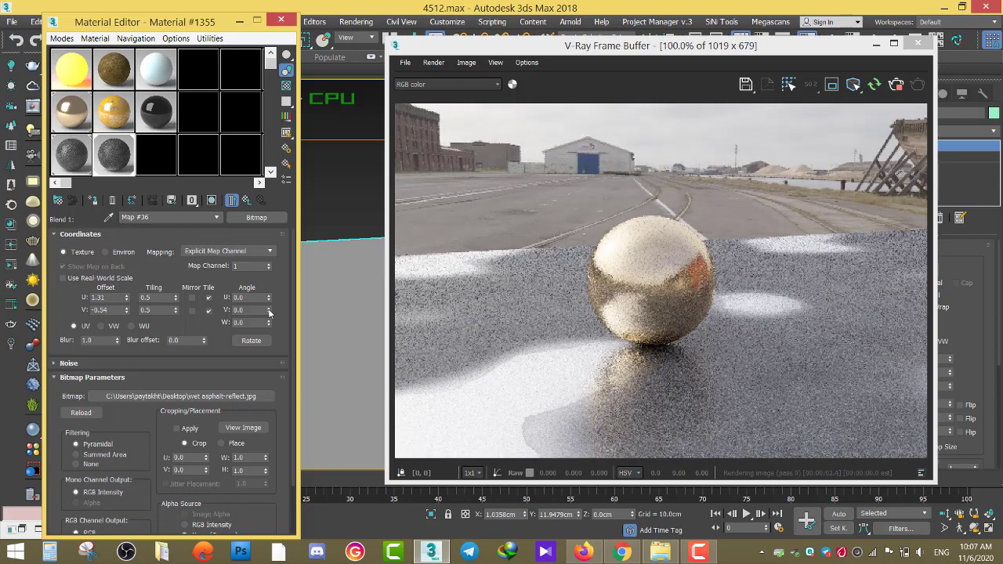
pyautogui.click(241, 201)
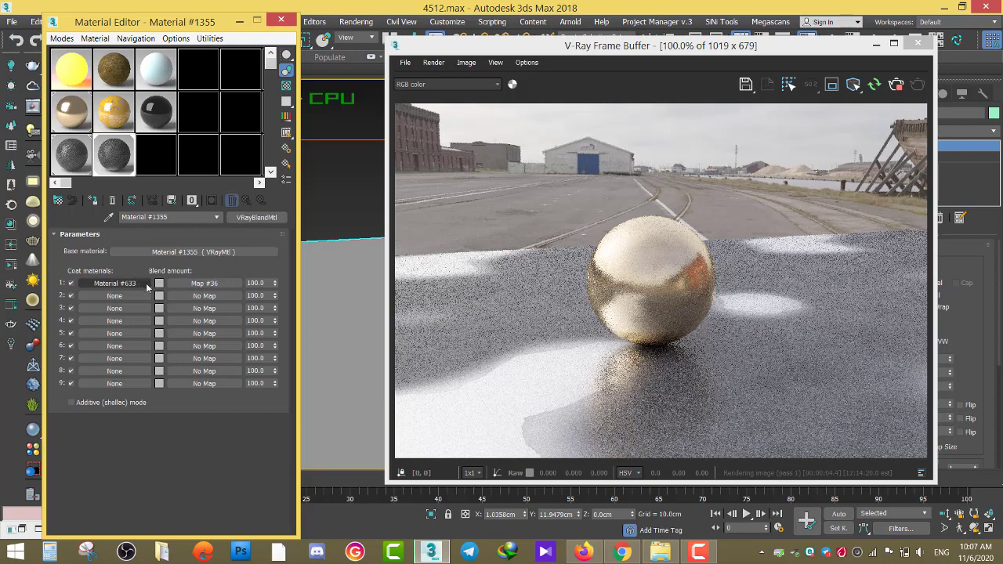
# - Open coat Material #633 and set its reflection glossiness to 0.5
pyautogui.click(102, 284)
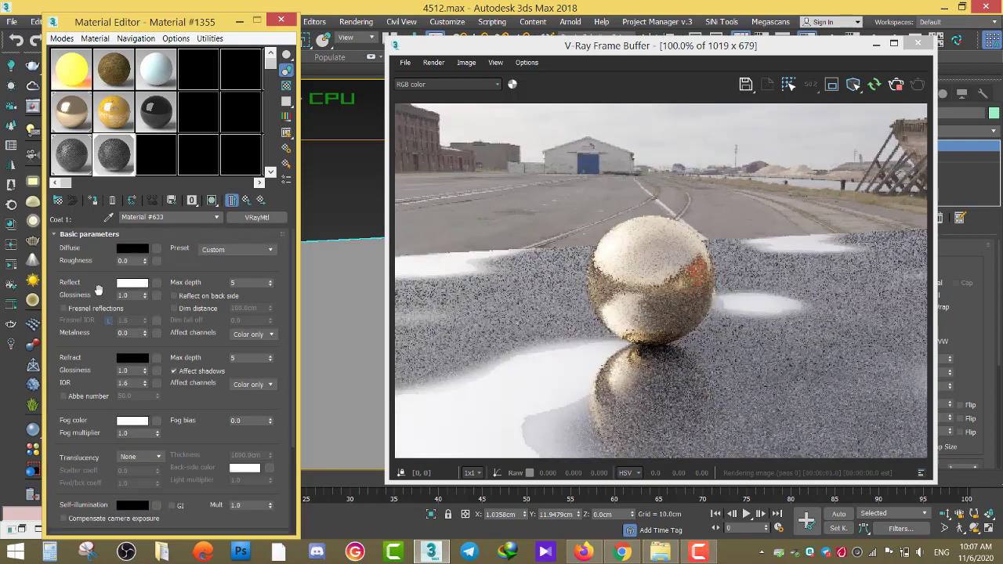
pyautogui.click(75, 295)
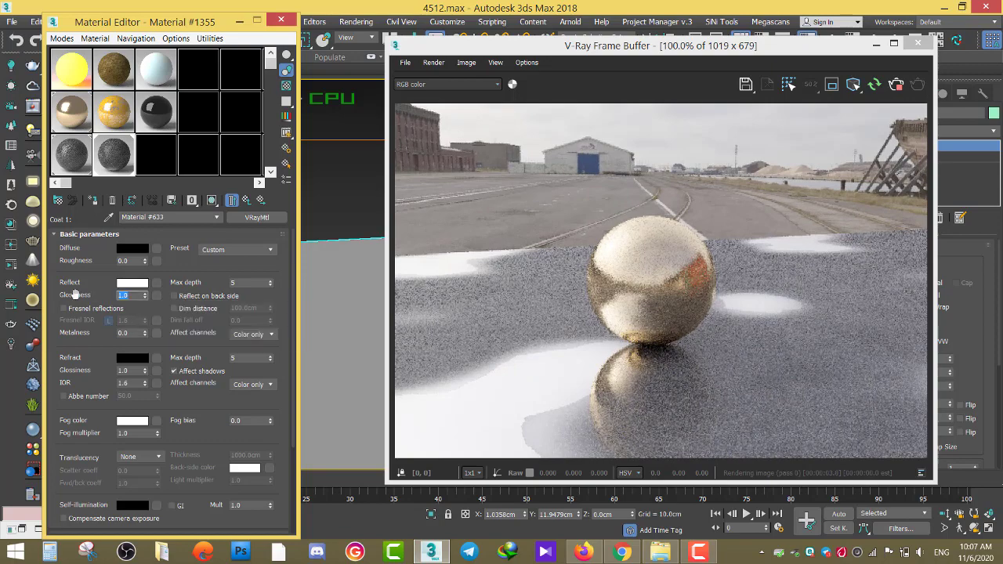
pyautogui.write('0.')
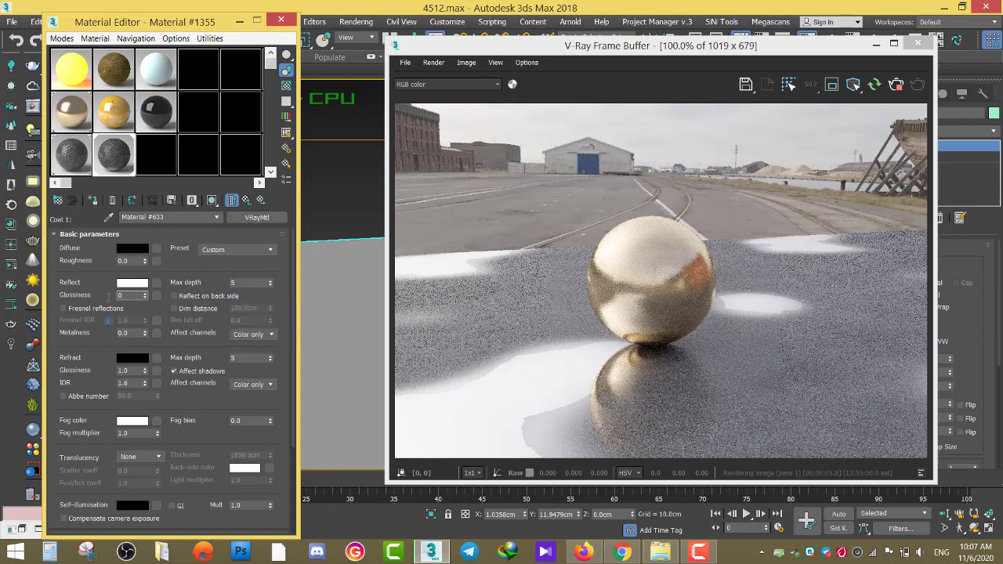
pyautogui.write('5')
pyautogui.press('Return')
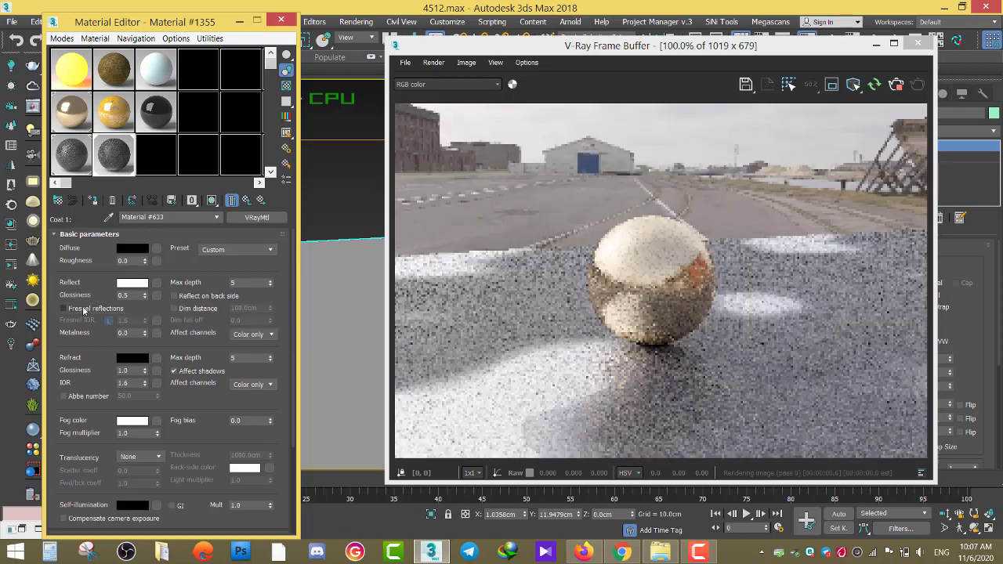
# - Enable Fresnel reflections on the coat and bring reflection glossiness from 1.0 down to 0.89
pyautogui.click(89, 309)
pyautogui.doubleClick(122, 296)
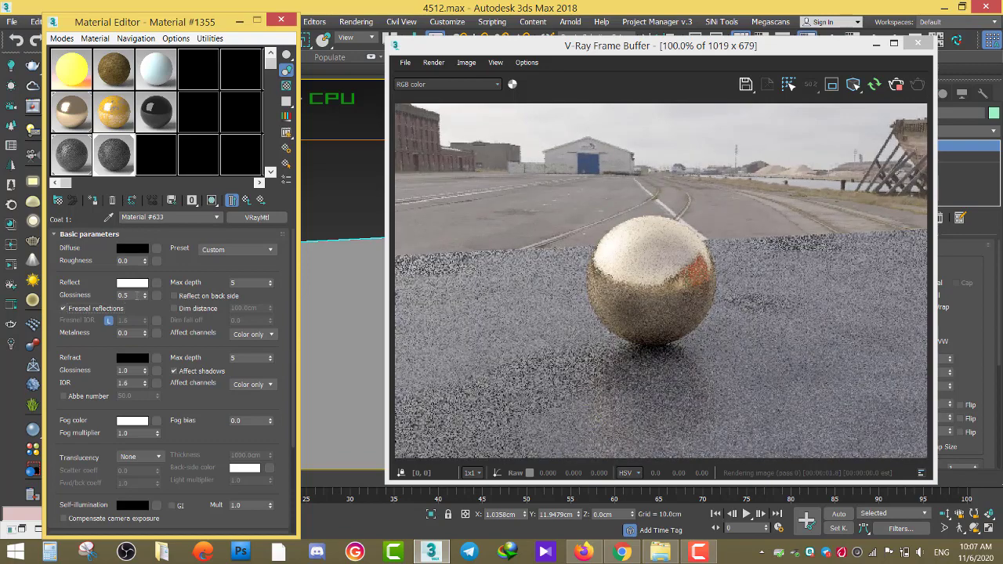
pyautogui.write('1')
pyautogui.press('Return')
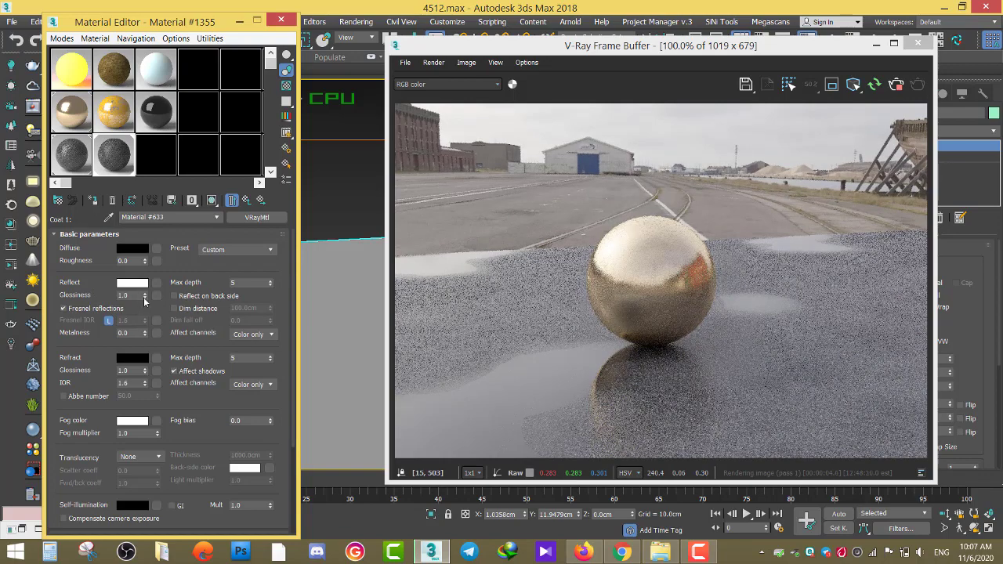
pyautogui.moveTo(144, 296); pyautogui.dragTo(142, 301)
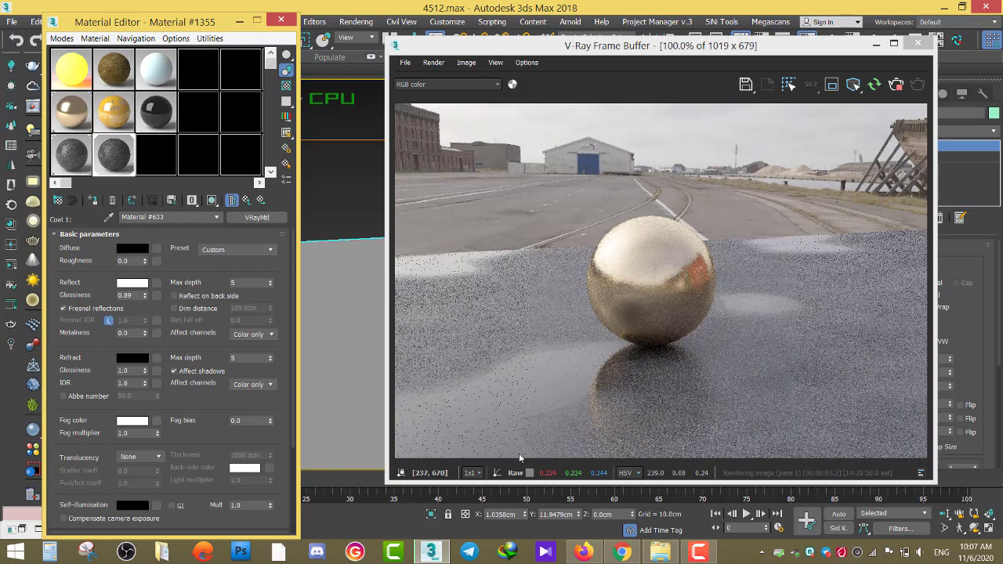
pyautogui.scroll(1, 570, 406)
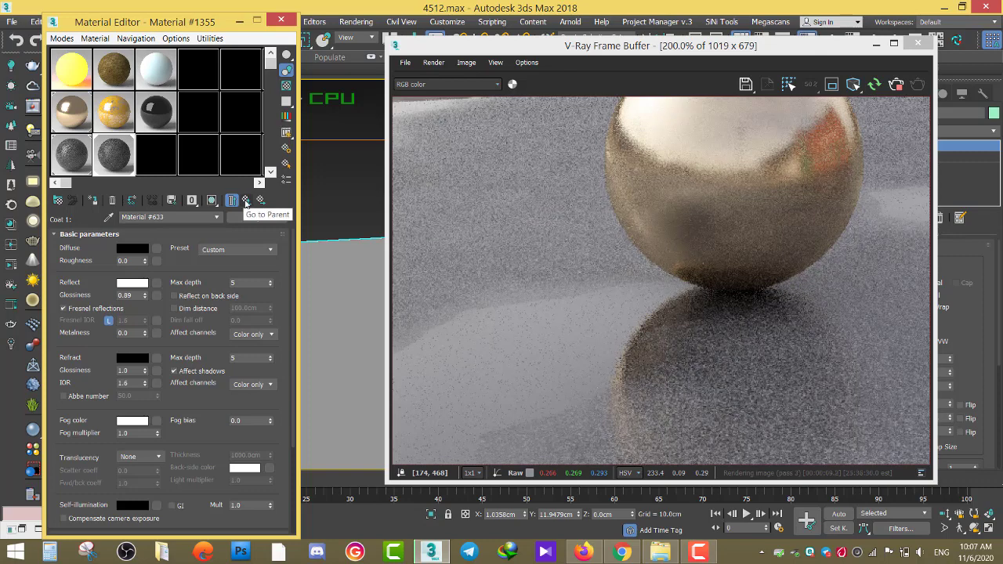
pyautogui.click(562, 366)
pyautogui.scroll(-1, 562, 365)
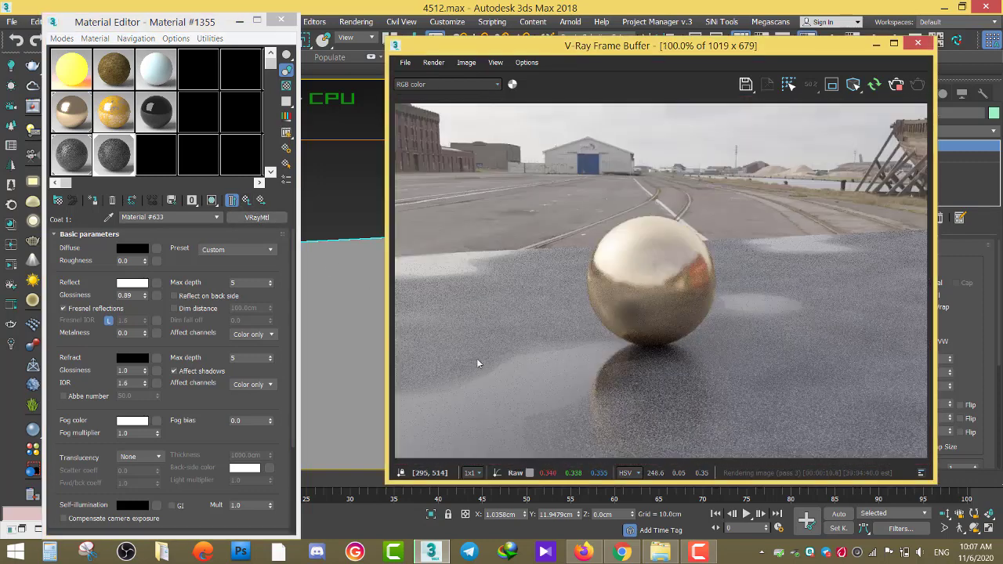
# - Clear the Displace map slot of the asphalt base material, leaving its diffuse and bump maps
pyautogui.click(246, 200)
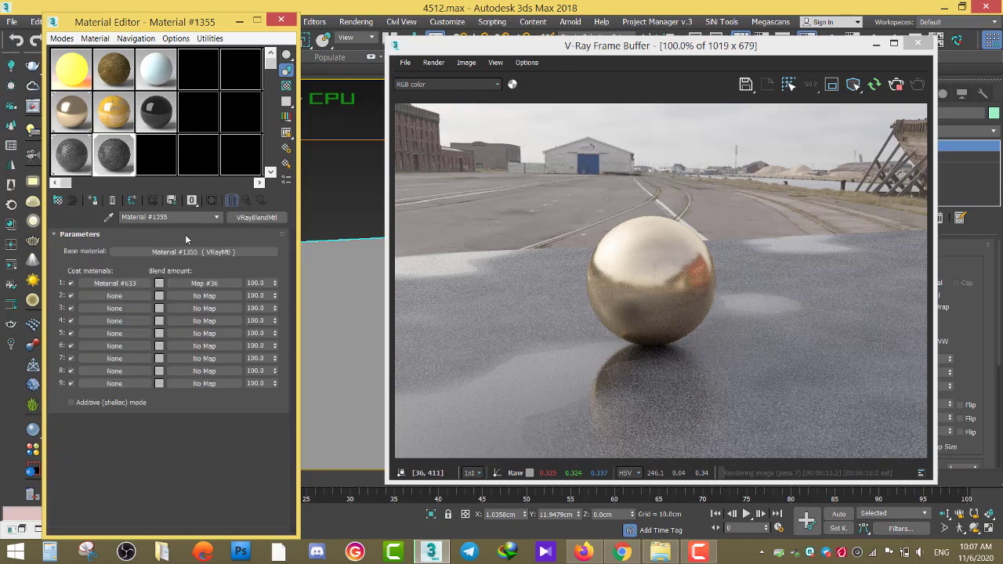
pyautogui.click(136, 251)
pyautogui.scroll(-5, 95, 408)
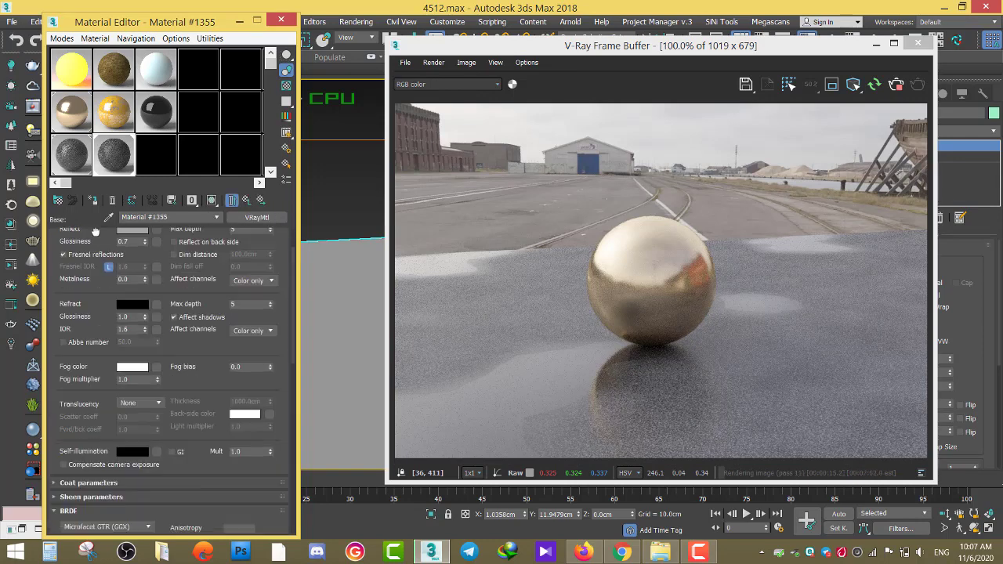
pyautogui.scroll(-5, 115, 410)
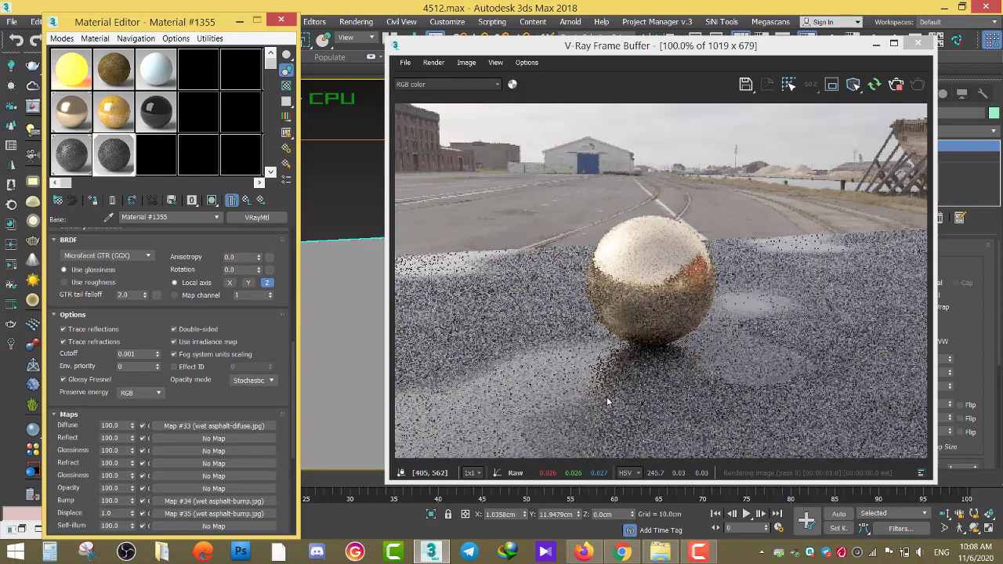
pyautogui.scroll(-1, 583, 381)
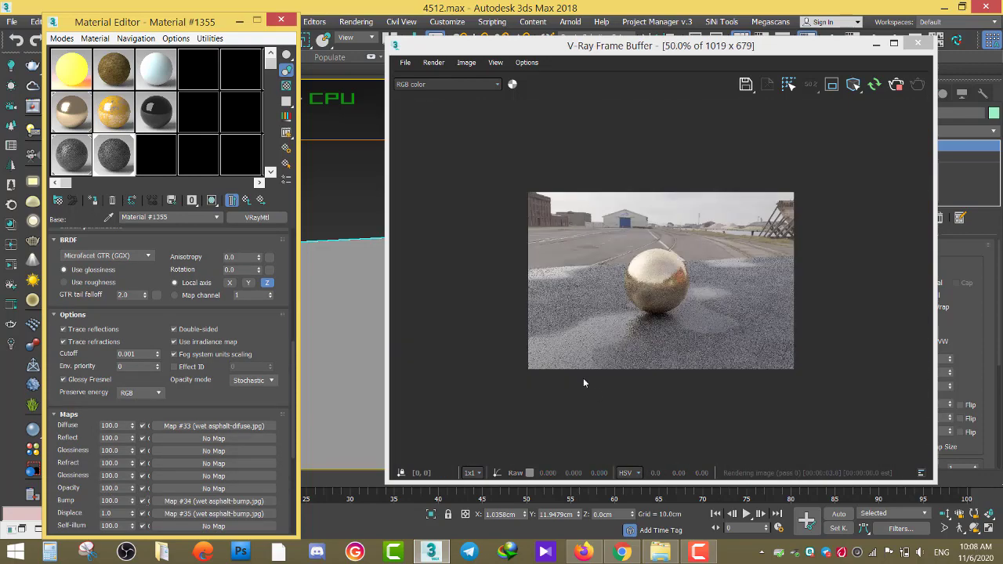
pyautogui.scroll(1, 583, 379)
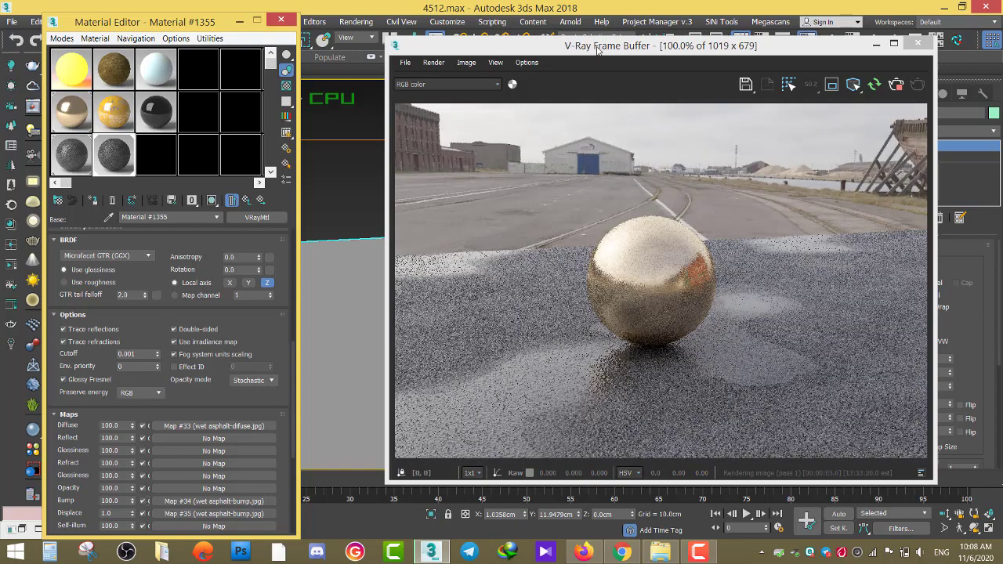
pyautogui.moveTo(597, 49); pyautogui.dragTo(592, 13)
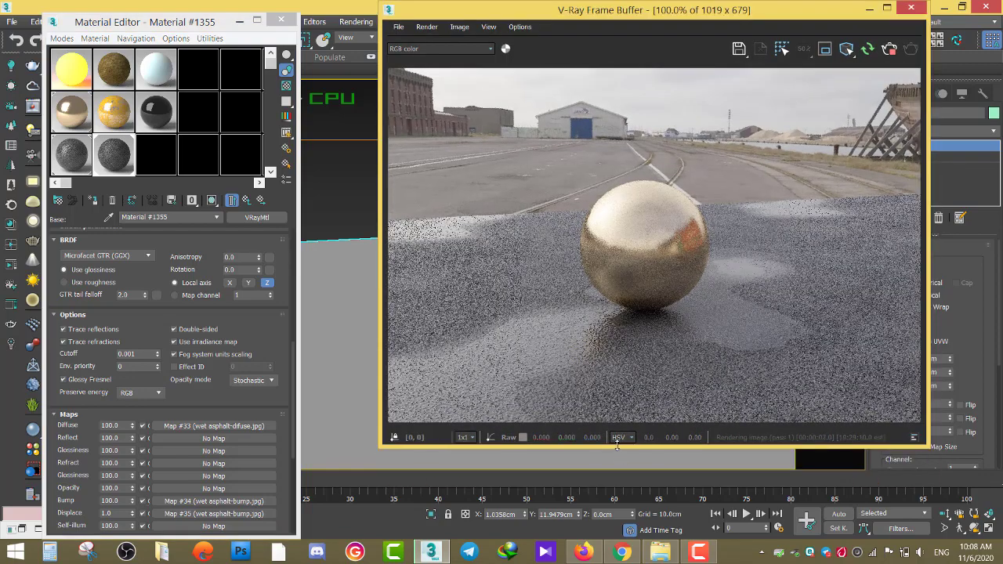
pyautogui.rightClick(163, 513)
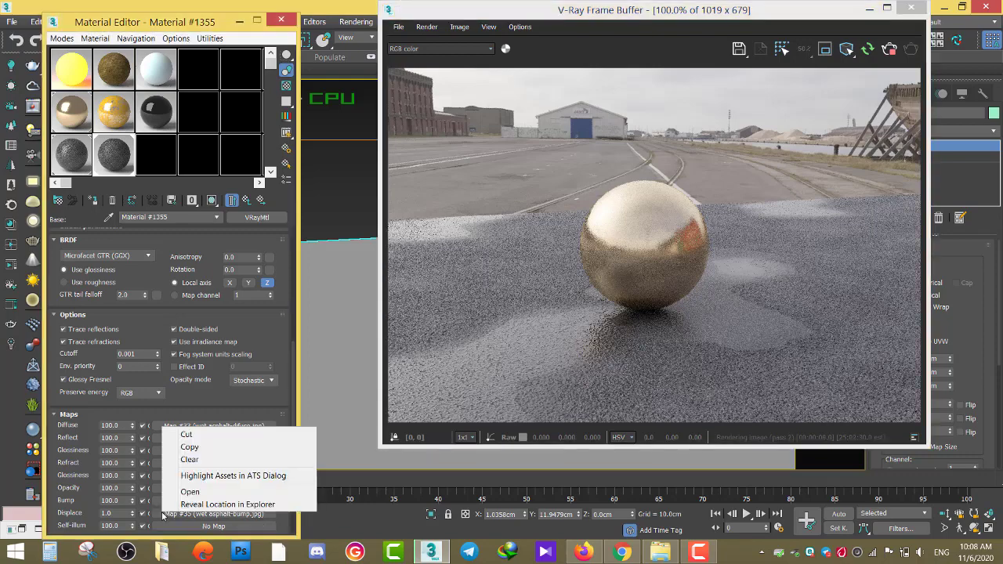
pyautogui.click(188, 460)
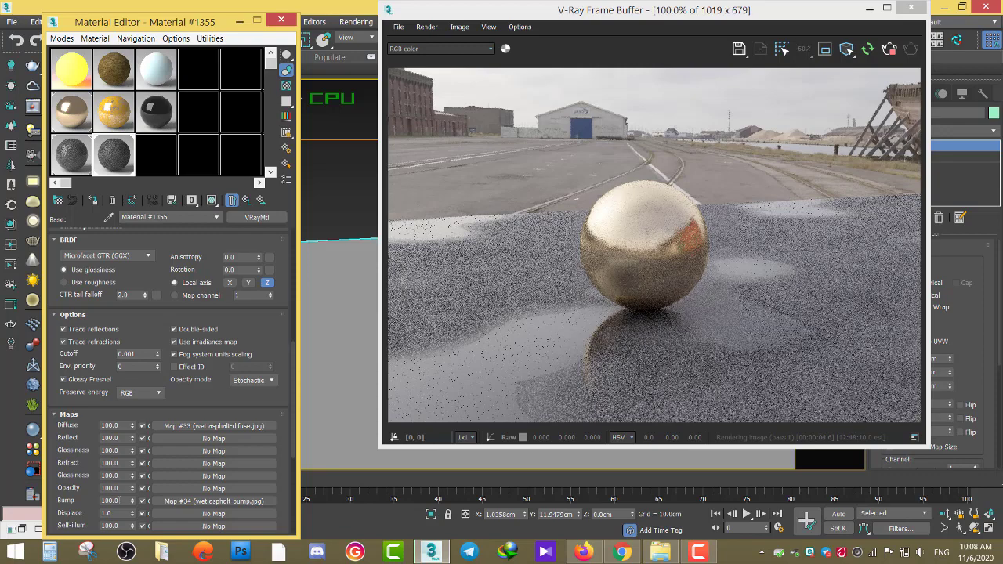
# - Reset the puddle mask Map #36 offsets, then shift them to U -0.3 and V -0.43
pyautogui.click(245, 202)
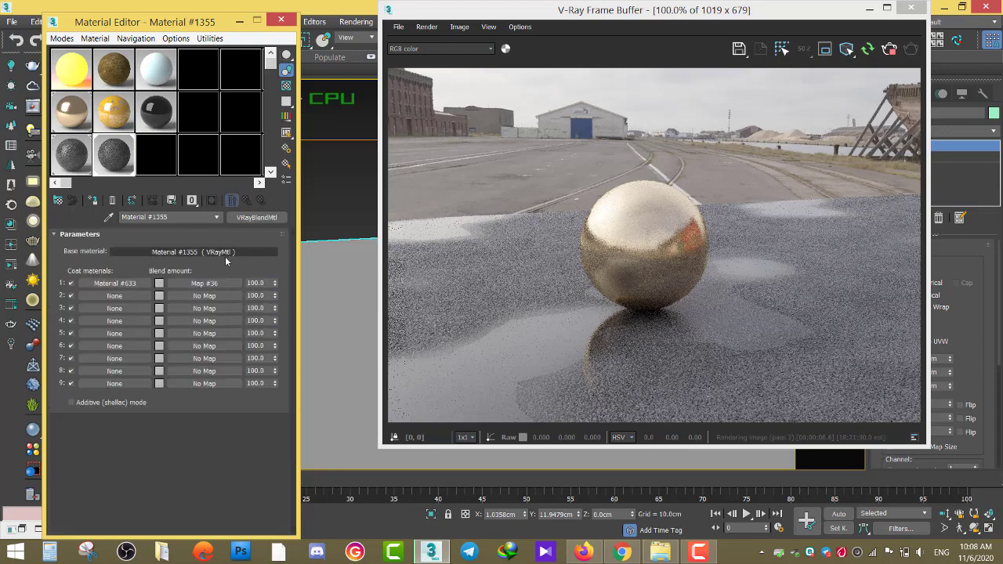
pyautogui.click(201, 287)
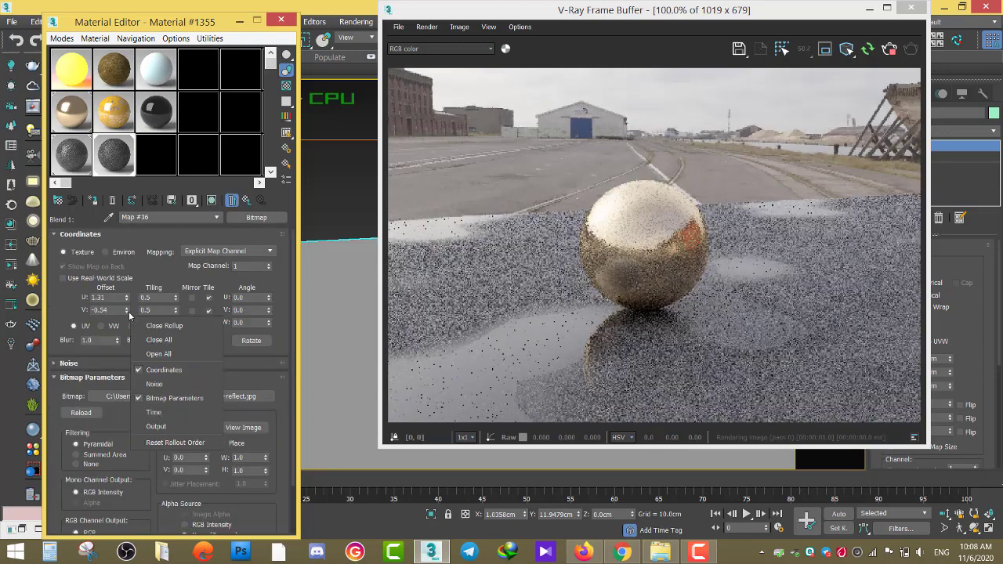
pyautogui.rightClick(127, 310)
pyautogui.rightClick(127, 297)
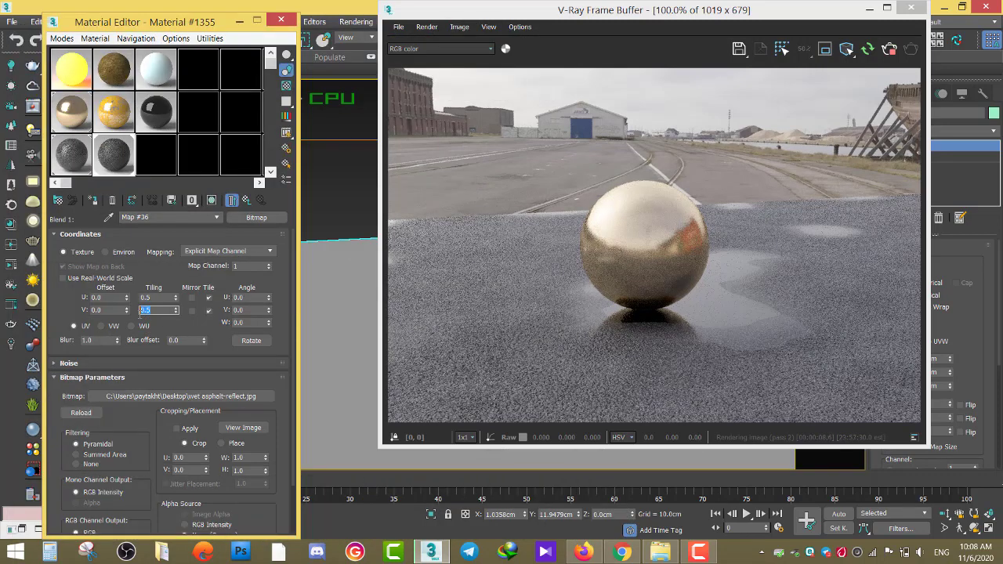
pyautogui.moveTo(127, 311); pyautogui.dragTo(127, 334)
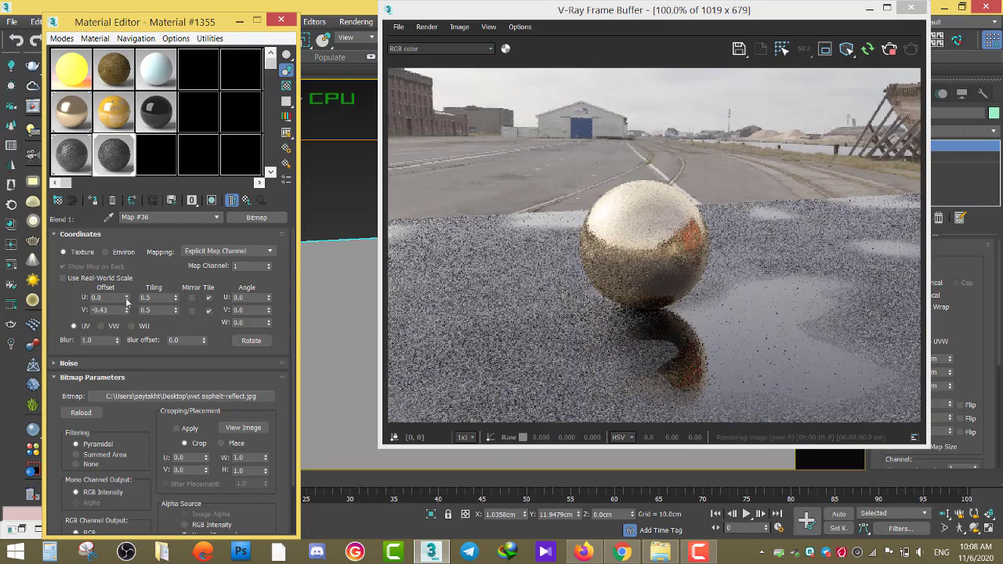
pyautogui.moveTo(126, 298)
pyautogui.mouseDown()
pyautogui.moveTo(127, 286)
pyautogui.moveTo(128, 312)
pyautogui.mouseUp()
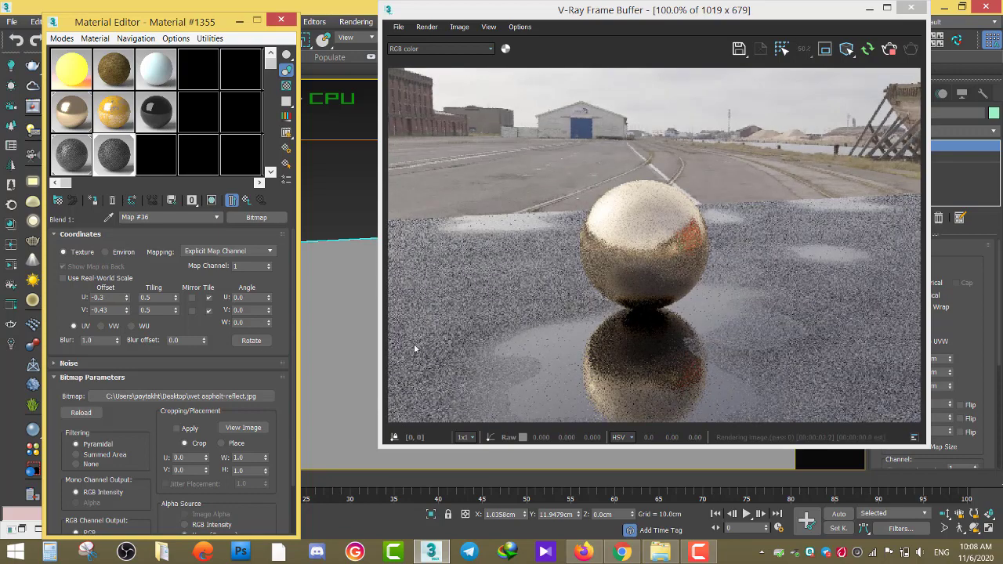
pyautogui.rightClick(414, 345)
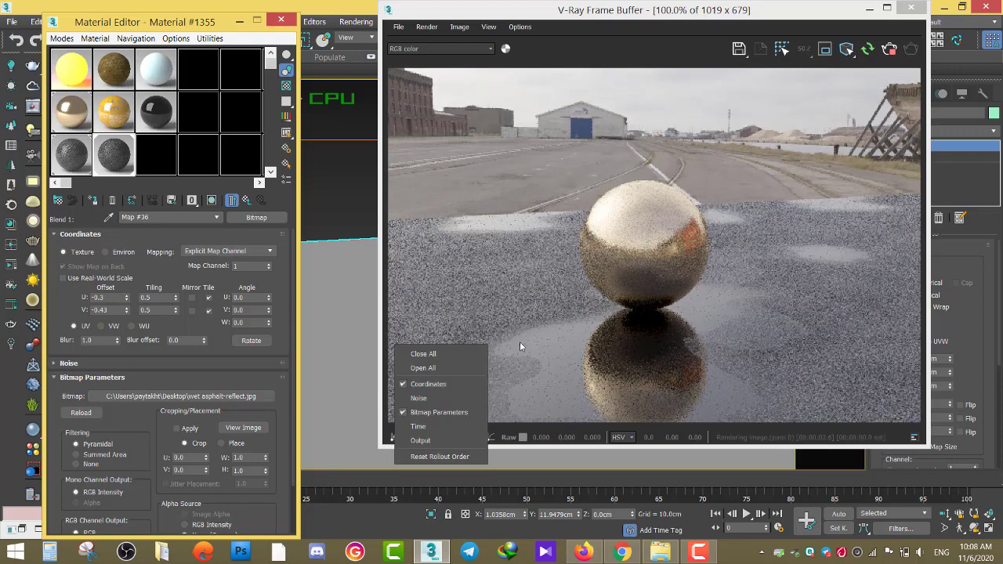
pyautogui.click(666, 287)
pyautogui.scroll(1, 651, 368)
pyautogui.scroll(-1, 642, 362)
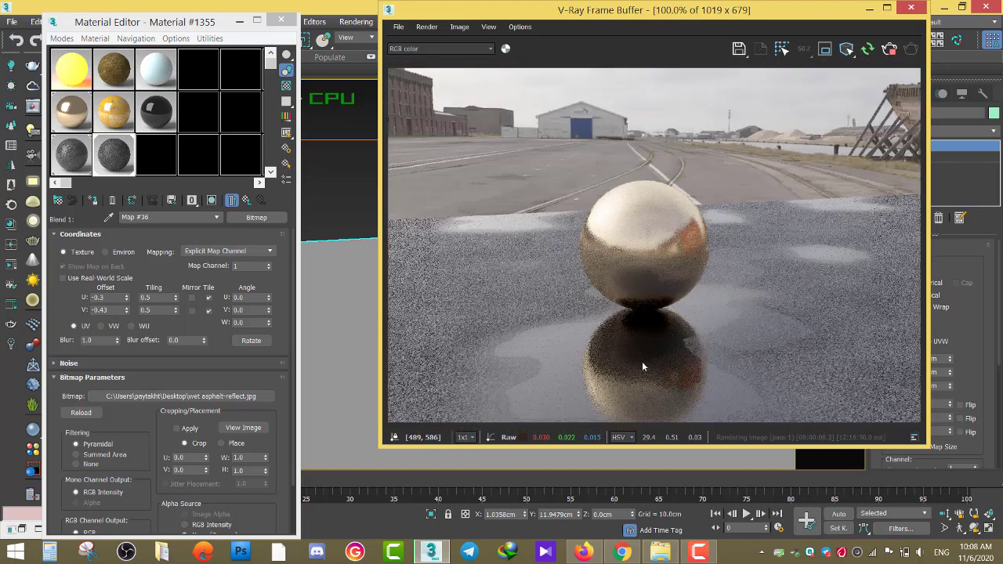
# - Show coat Material #633's Maps rollout and choose a map type for its Bump slot
pyautogui.click(249, 201)
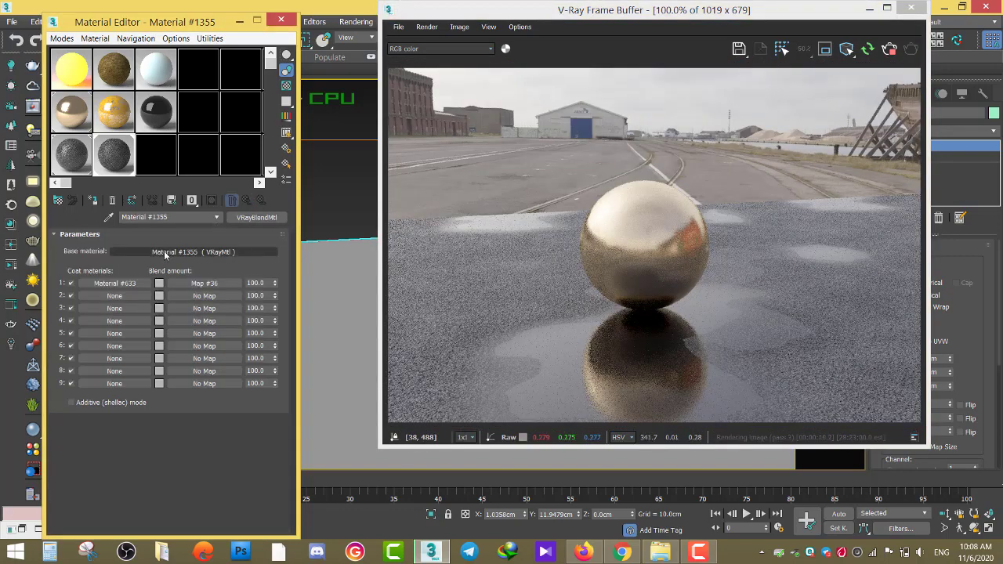
pyautogui.click(115, 282)
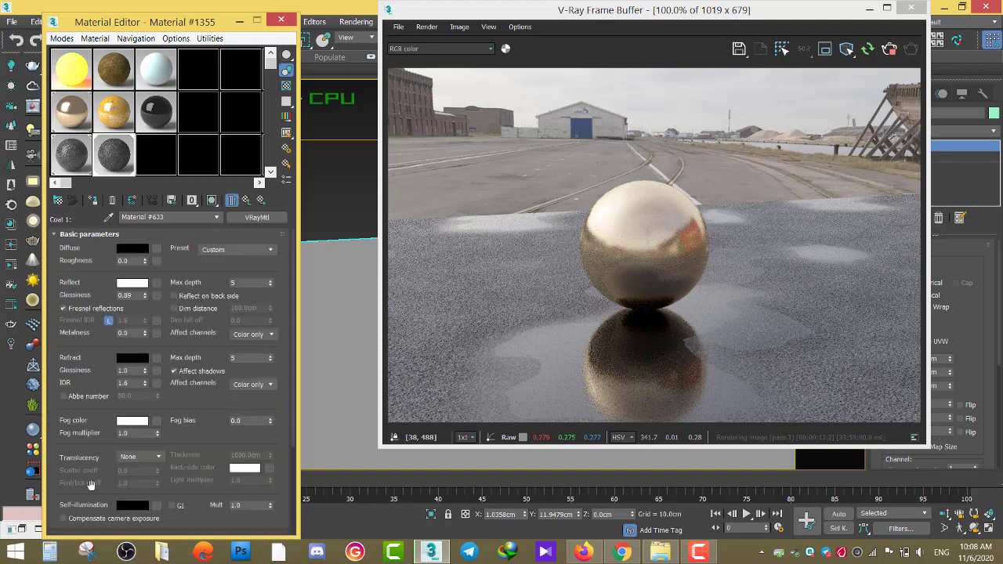
pyautogui.scroll(-5, 90, 484)
pyautogui.click(68, 527)
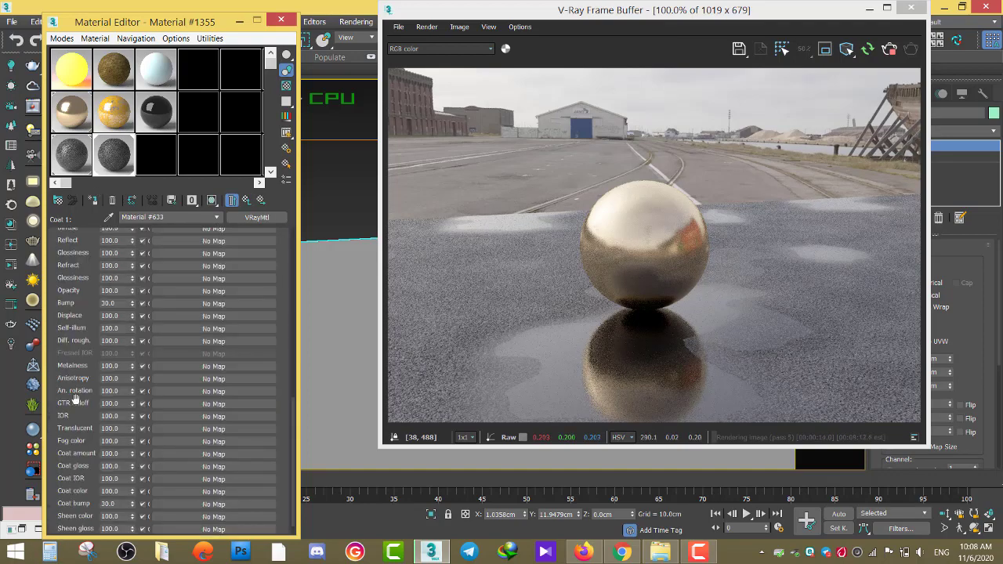
pyautogui.click(213, 303)
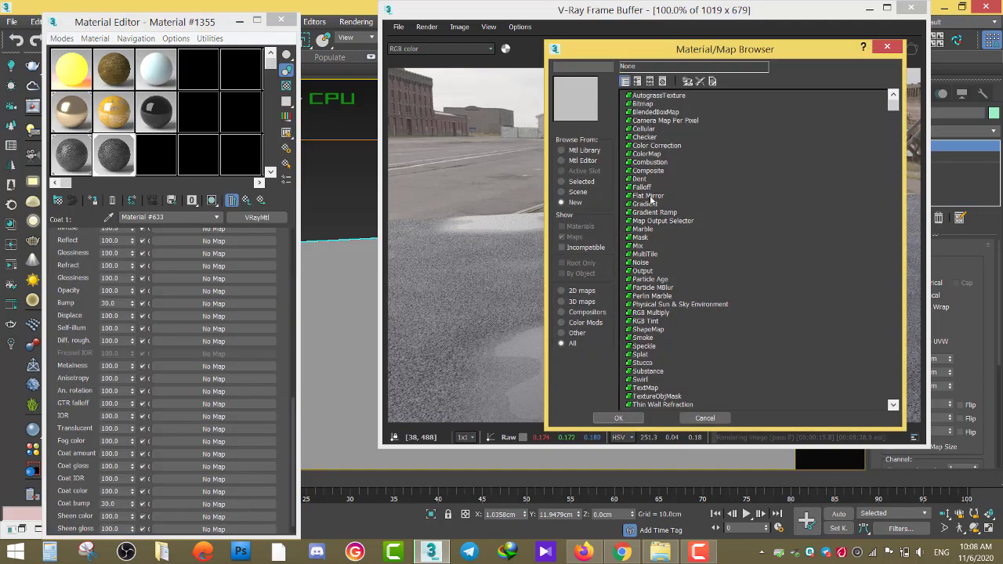
# - Load dirt (8).jpg from F:\texture\dirt as a Bitmap in the coat's bump slot
pyautogui.doubleClick(648, 105)
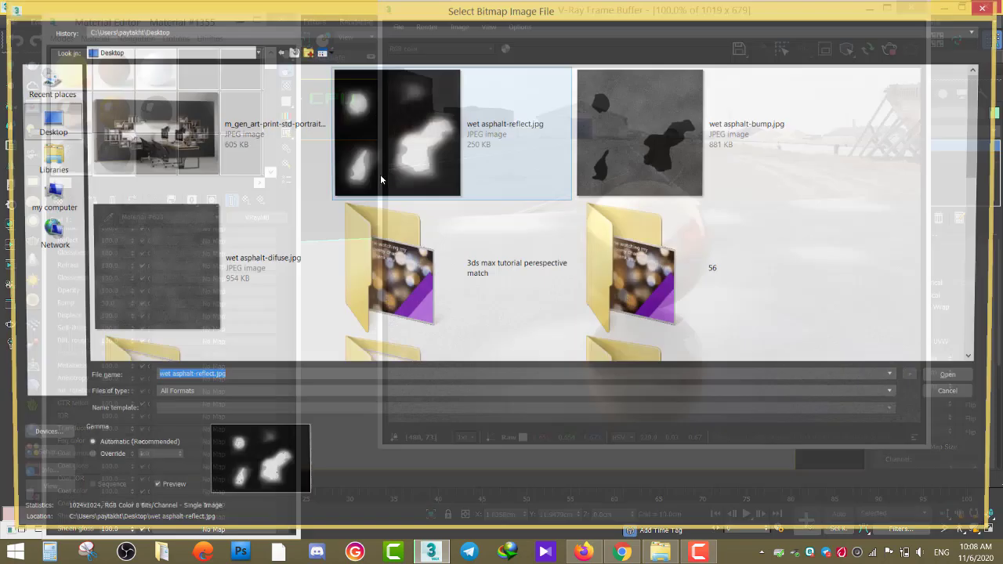
pyautogui.click(229, 32)
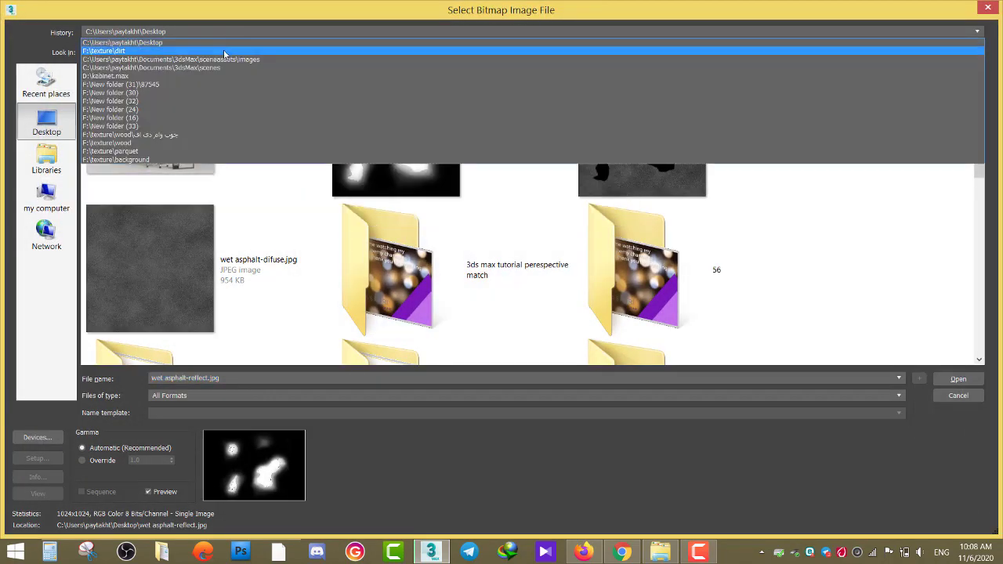
pyautogui.click(223, 50)
pyautogui.click(831, 305)
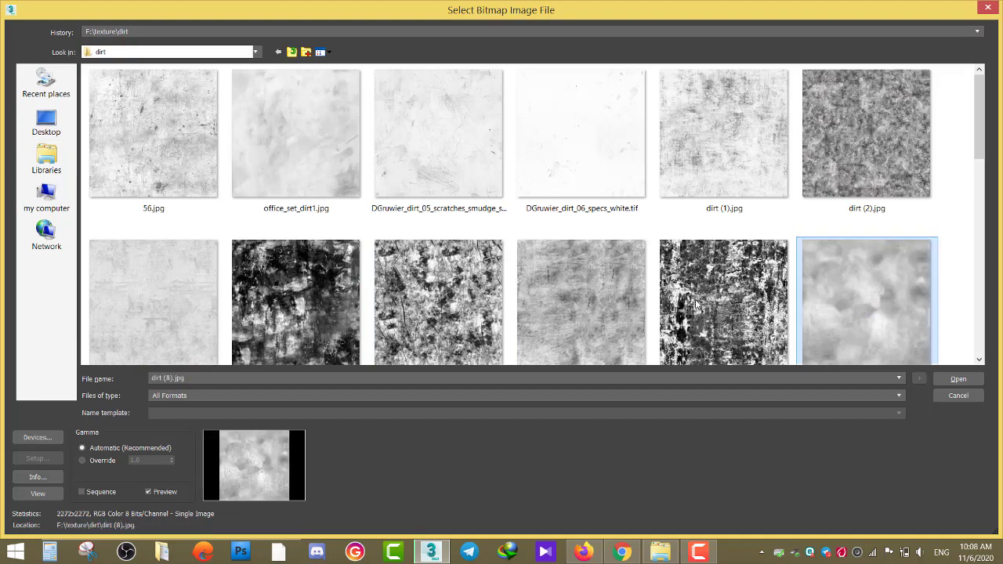
pyautogui.scroll(-2, 561, 300)
pyautogui.scroll(-1, 561, 304)
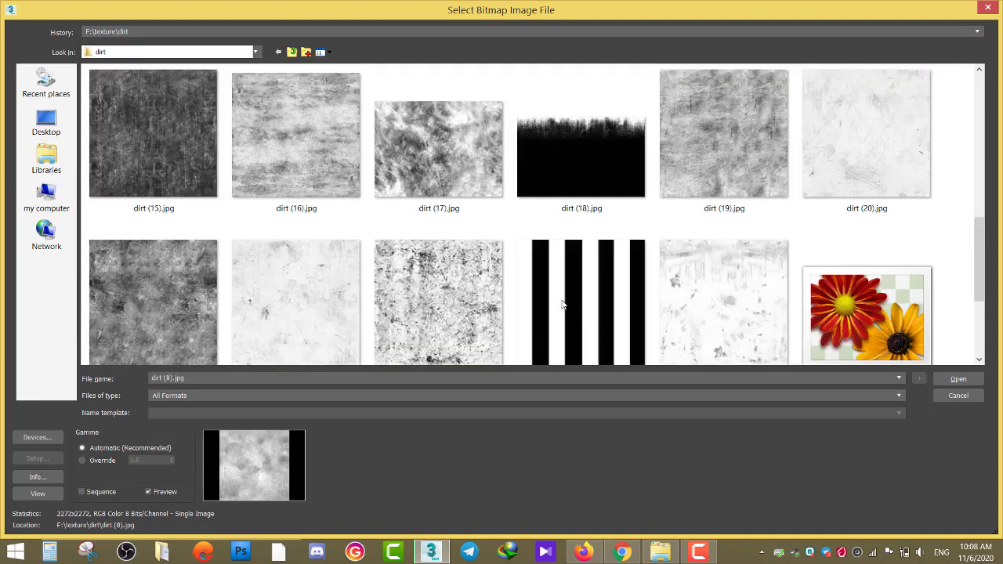
pyautogui.scroll(-1, 561, 304)
pyautogui.scroll(2, 561, 306)
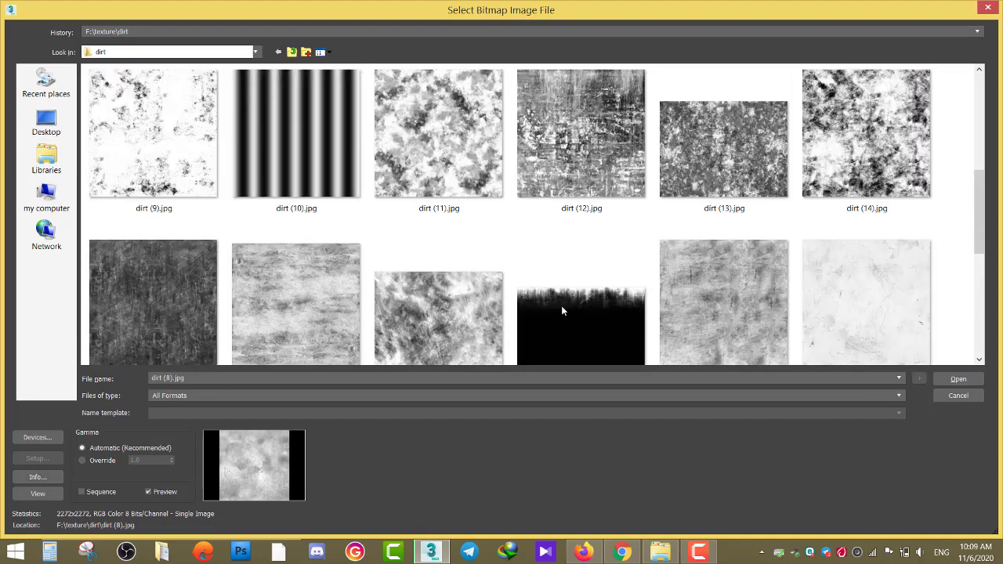
pyautogui.scroll(1, 562, 306)
pyautogui.doubleClick(804, 180)
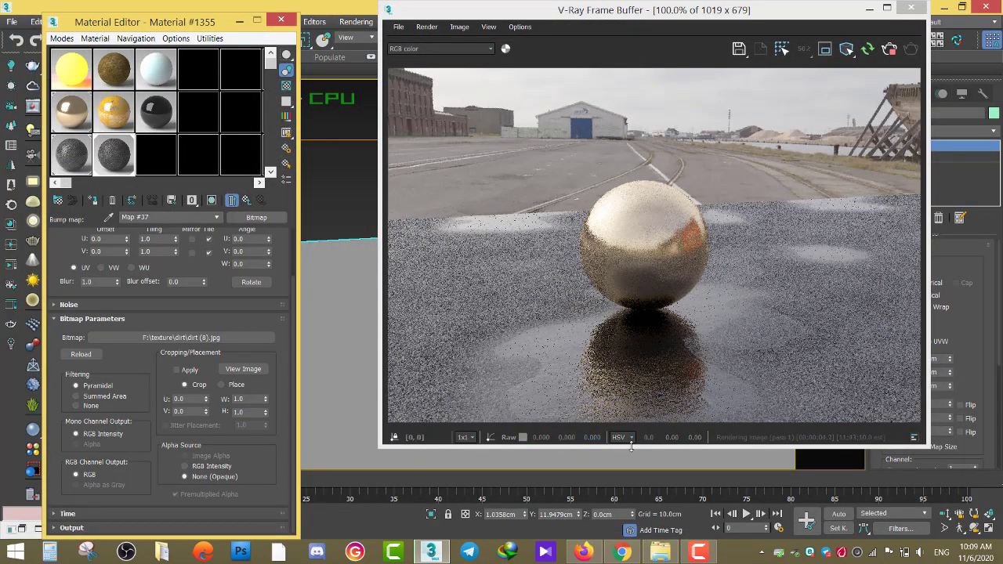
# - Show the dirt map in the viewport and set its U and V tiling to 0.6
pyautogui.moveTo(596, 10); pyautogui.dragTo(914, 64)
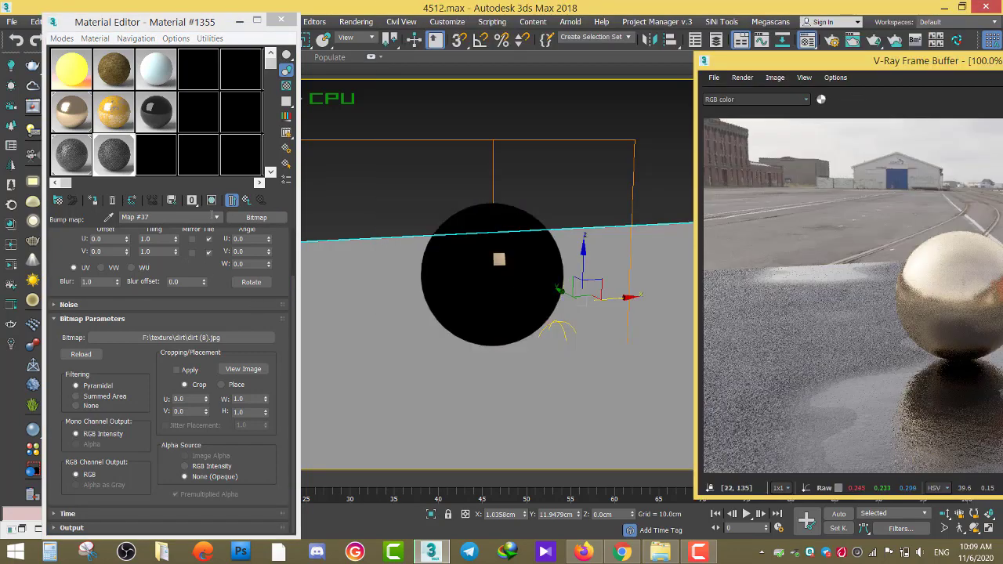
pyautogui.click(212, 201)
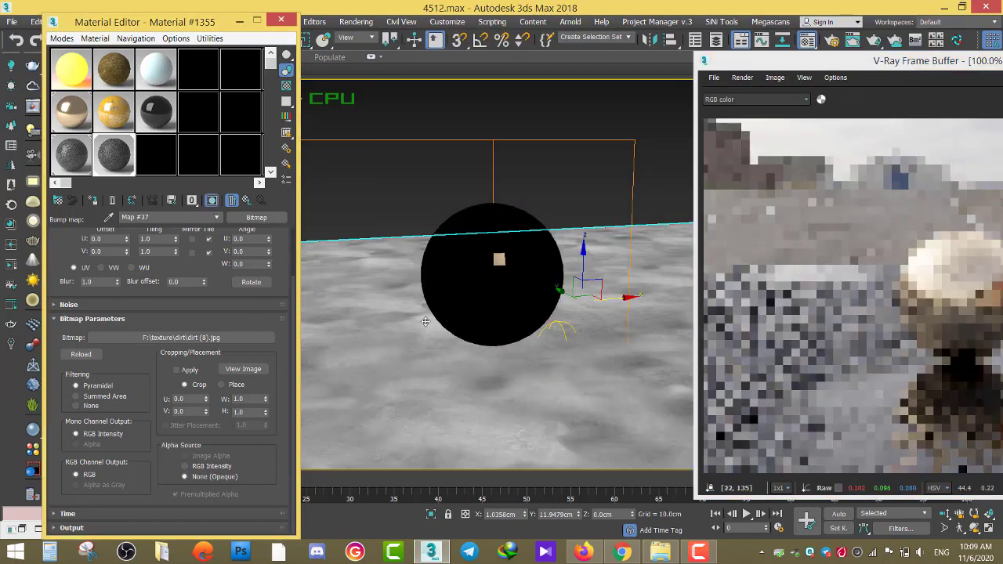
pyautogui.moveTo(863, 61); pyautogui.dragTo(586, 21)
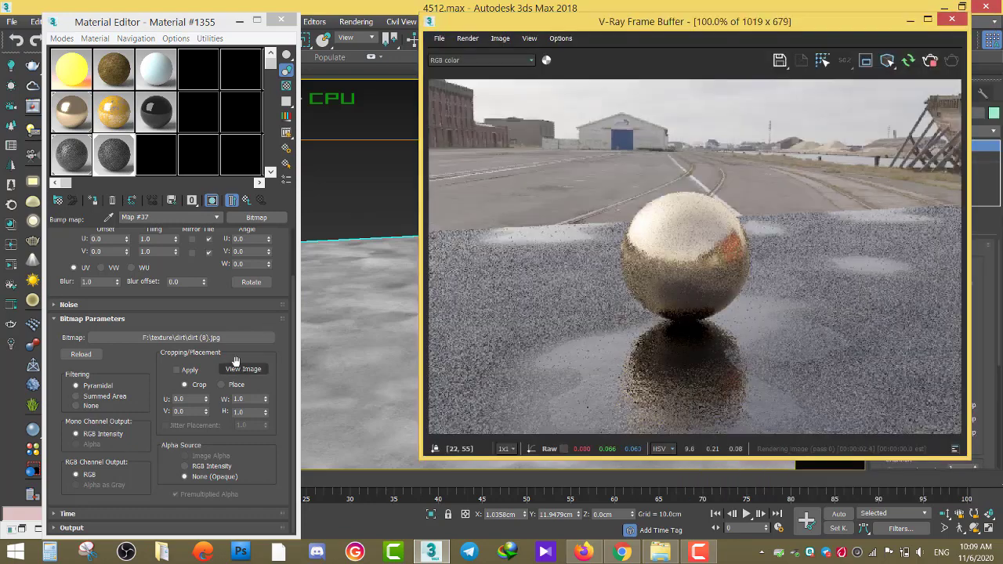
pyautogui.moveTo(175, 252); pyautogui.dragTo(175, 249)
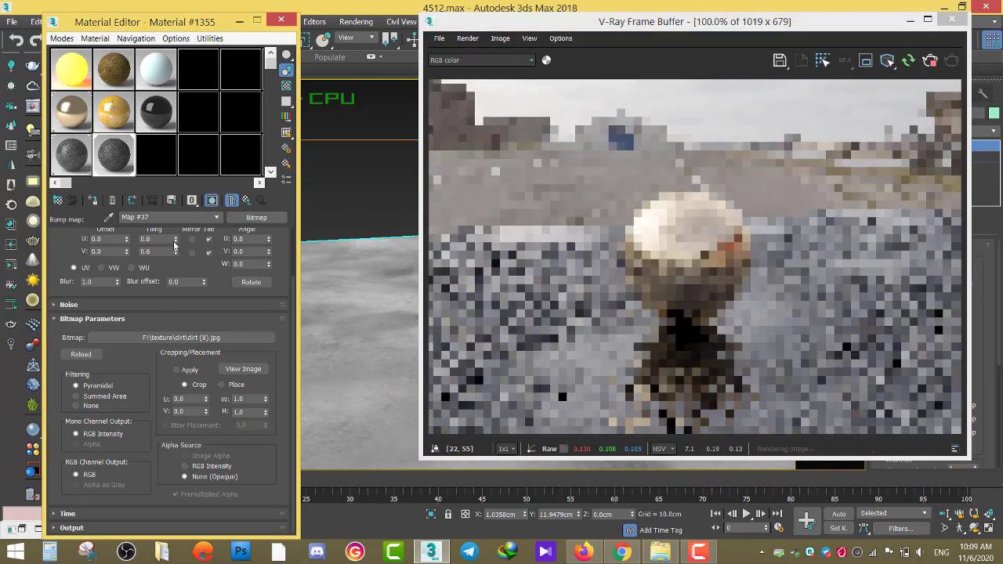
pyautogui.press('Up')
# - Lower the coat's bump amount from 30 to 10
pyautogui.scroll(-5, 122, 411)
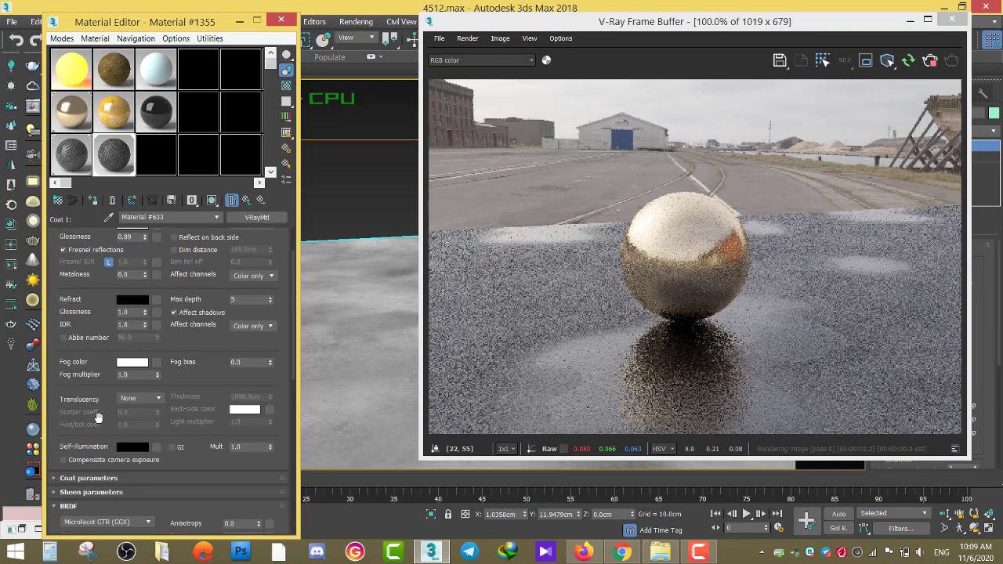
pyautogui.scroll(-5, 125, 431)
pyautogui.scroll(-3, 133, 468)
pyautogui.doubleClick(110, 451)
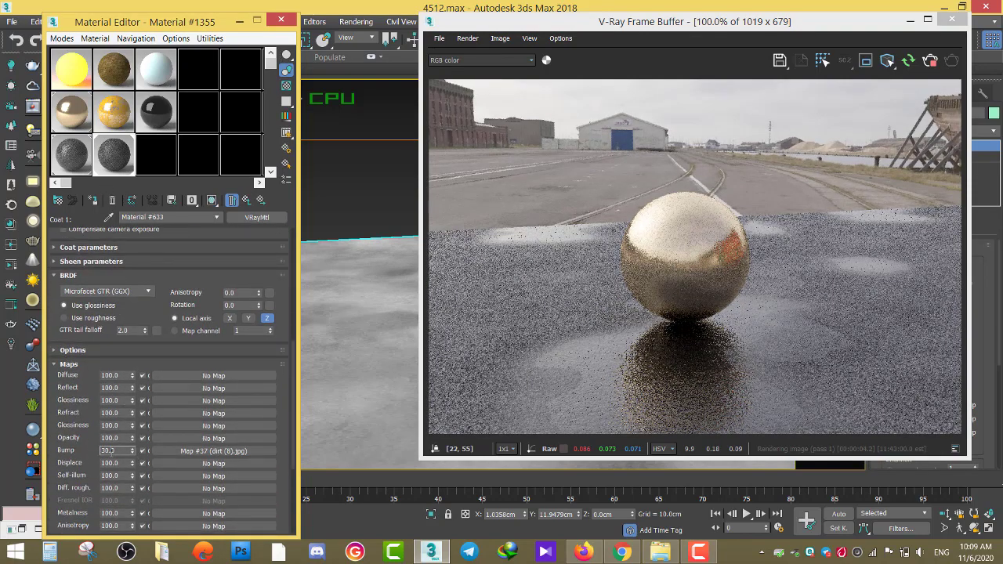
pyautogui.write('10')
pyautogui.press('Return')
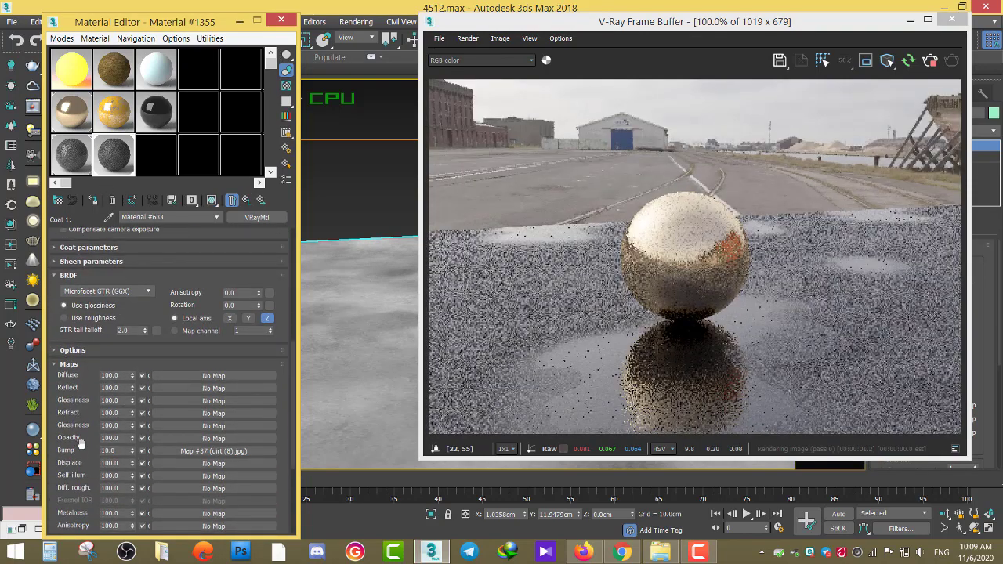
# - Re-render the wet asphalt scene from the V-Ray Frame Buffer to check the weaker bump
pyautogui.scroll(2, 714, 405)
pyautogui.scroll(-2, 657, 376)
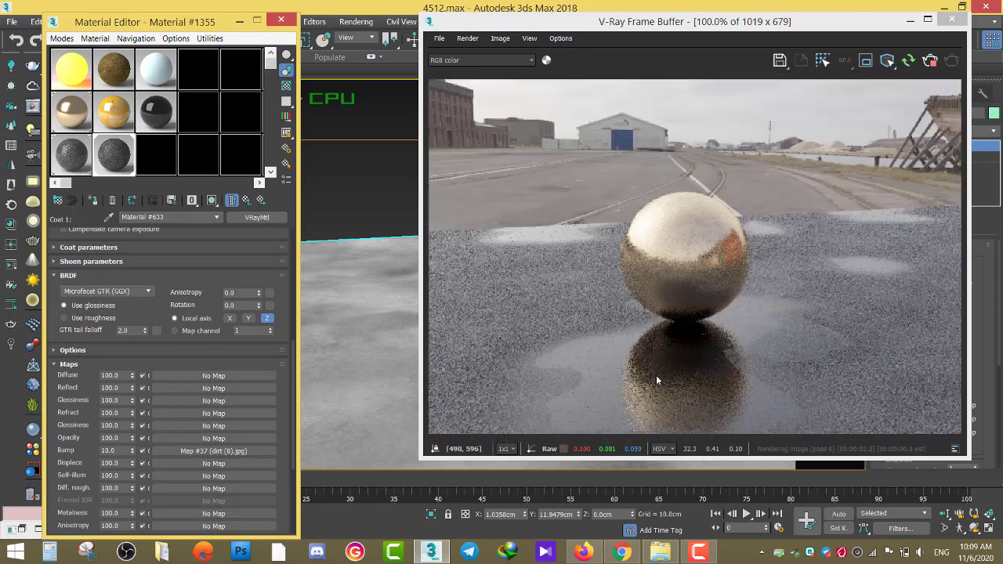
pyautogui.scroll(1, 675, 408)
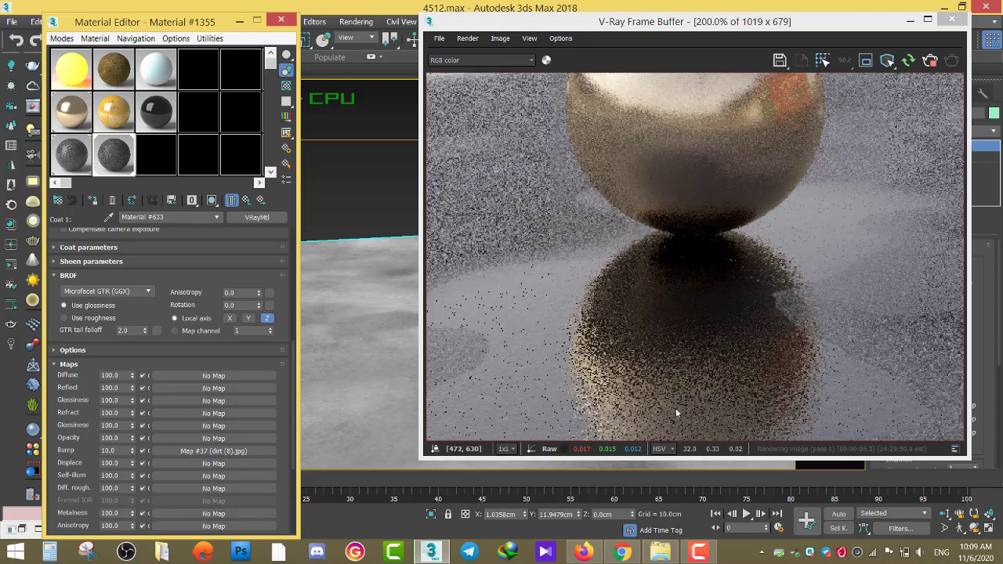
pyautogui.scroll(-1, 676, 409)
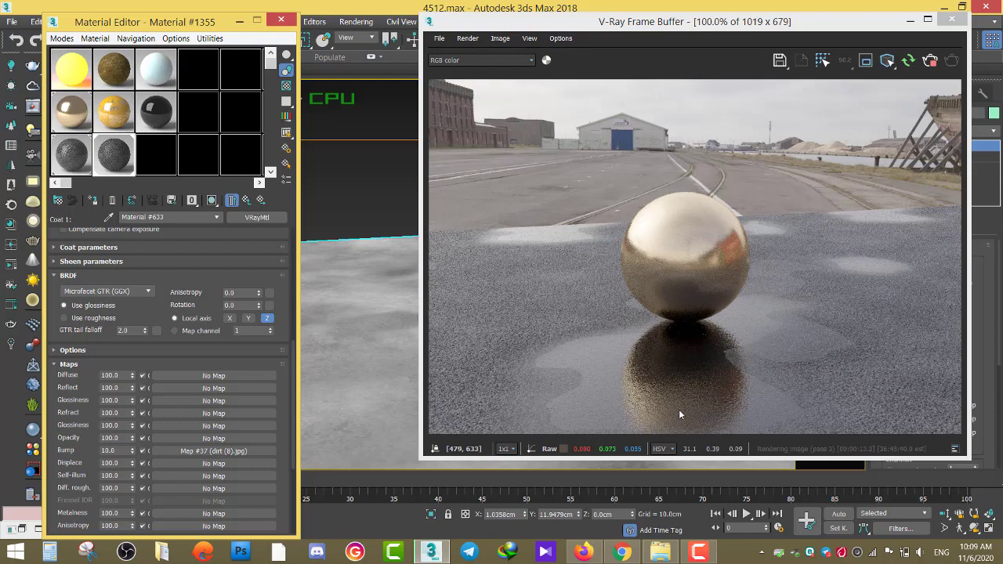
pyautogui.scroll(2, 458, 397)
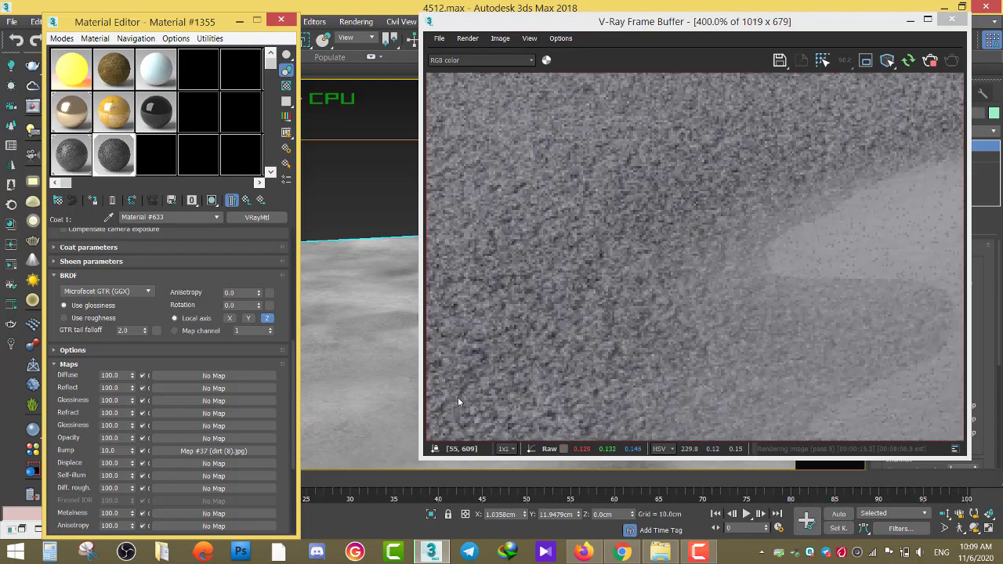
pyautogui.scroll(-1, 457, 398)
pyautogui.scroll(-1, 458, 397)
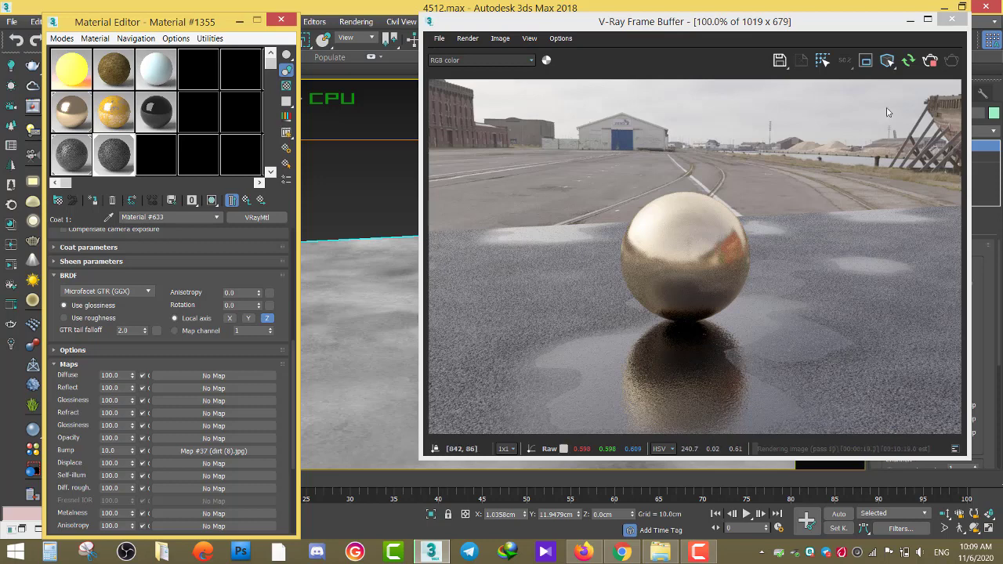
pyautogui.click(933, 63)
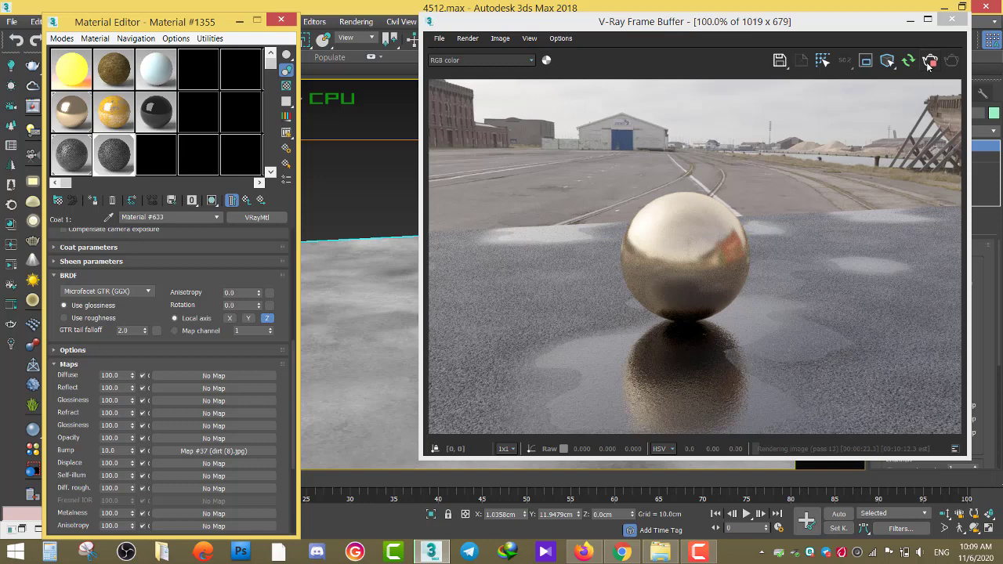
pyautogui.click(930, 62)
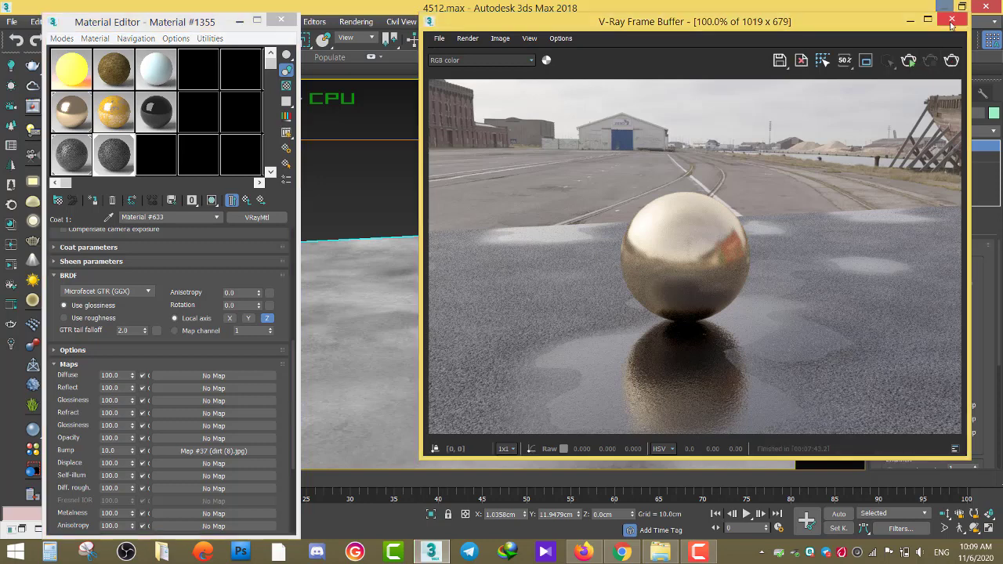